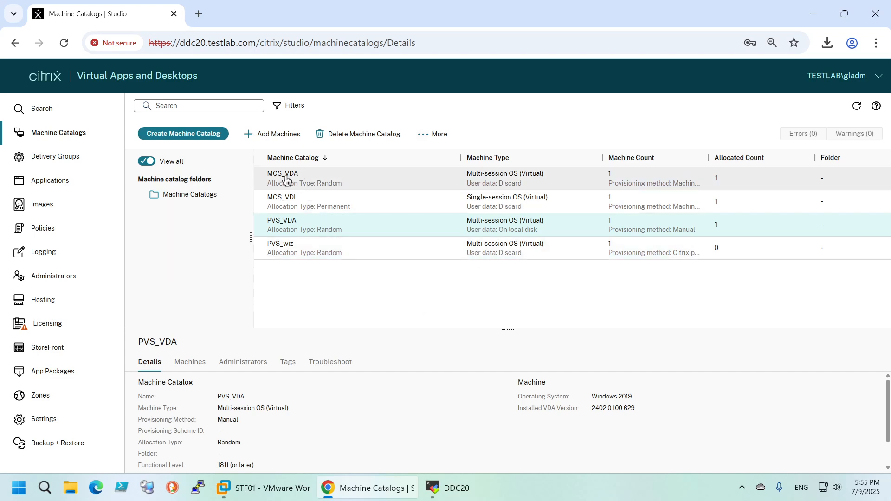
Start adding machines to the MCS_VDA catalog and set the number of machines to add to 3
{"action": "left_click", "coordinate": [262, 177]}
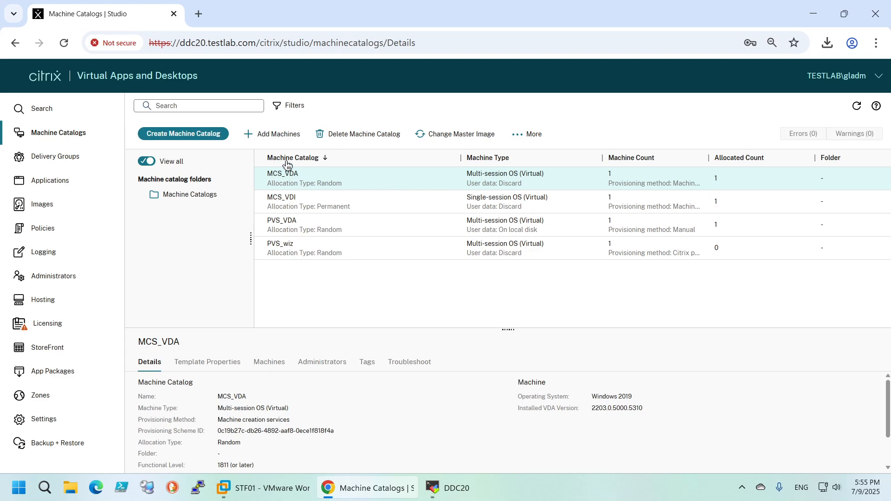
{"action": "left_click", "coordinate": [272, 137]}
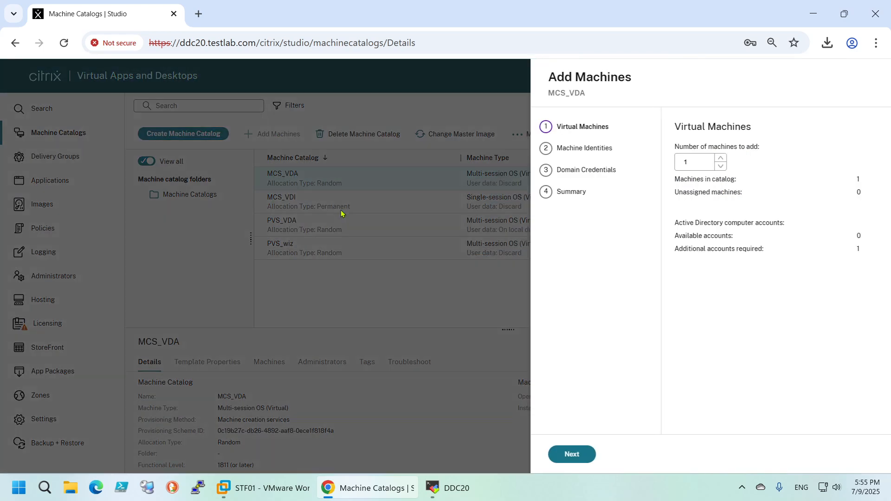
{"action": "double_click", "coordinate": [603, 159]}
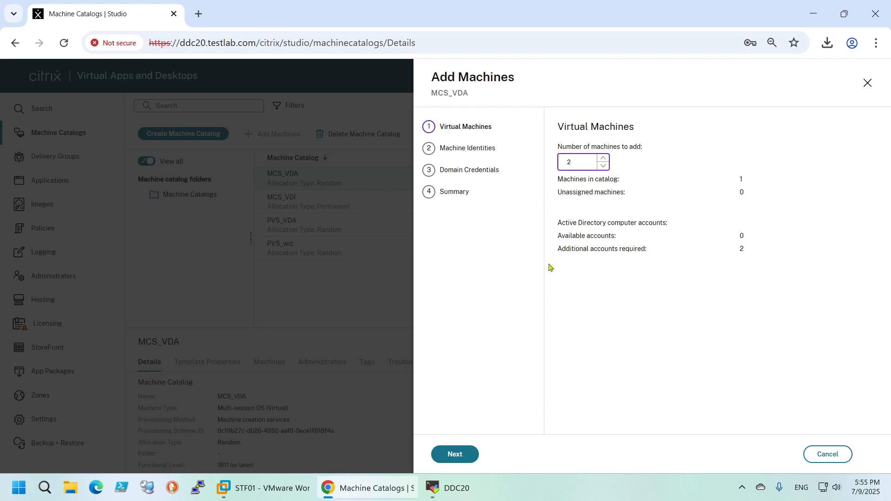
{"action": "left_click", "coordinate": [603, 158]}
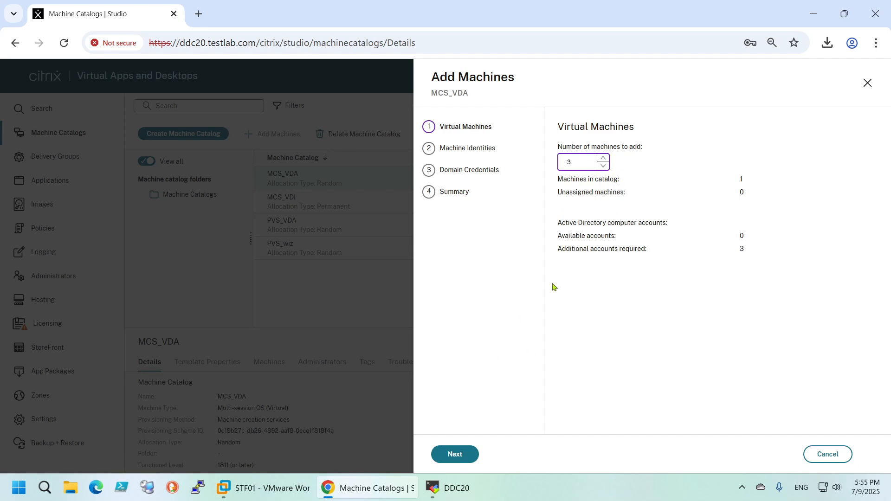
{"action": "left_click", "coordinate": [471, 453]}
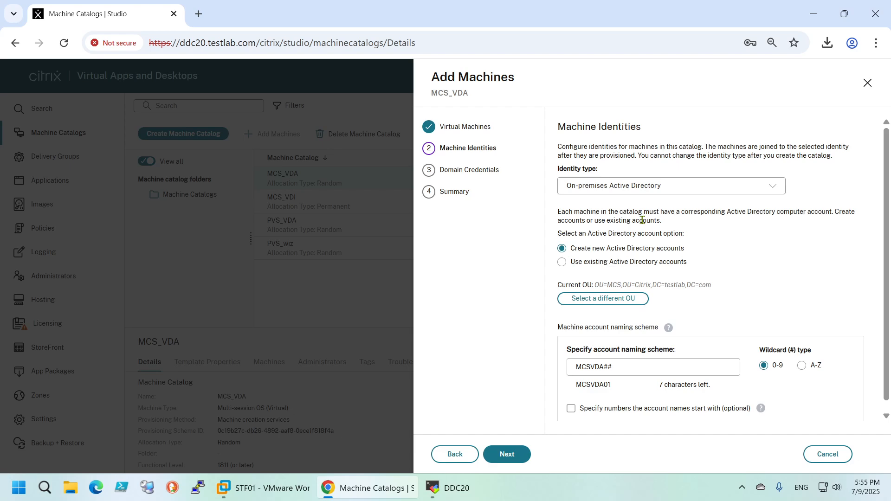
Choose to use existing Active Directory accounts and download the CSV template for importing them
{"action": "scroll", "coordinate": [668, 232], "scroll_direction": "down", "scroll_amount": 1}
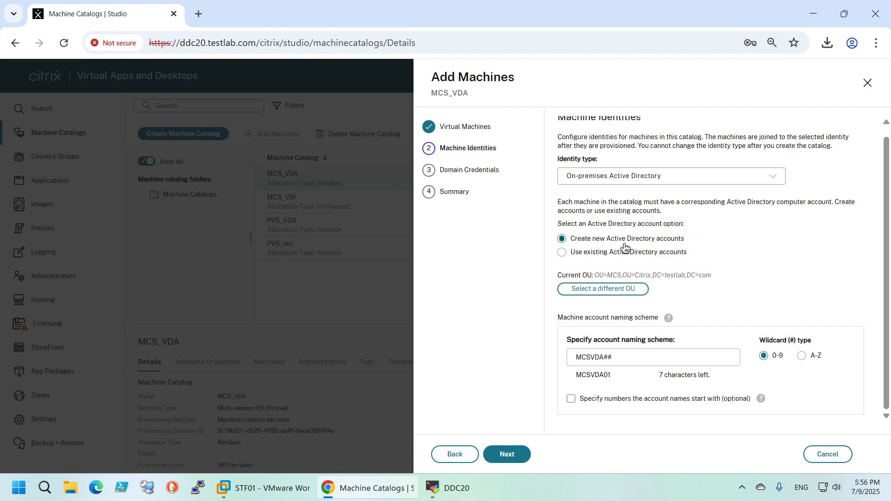
{"action": "left_click", "coordinate": [571, 257]}
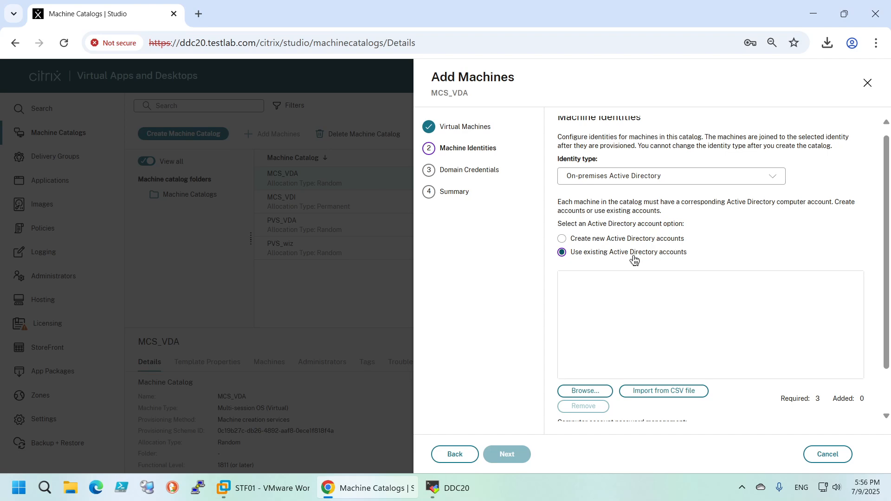
{"action": "left_click", "coordinate": [643, 396]}
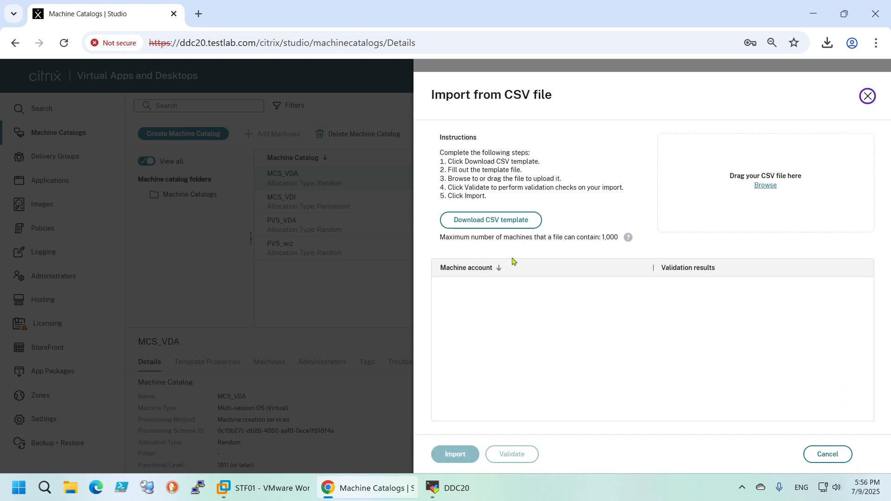
{"action": "left_click", "coordinate": [488, 222]}
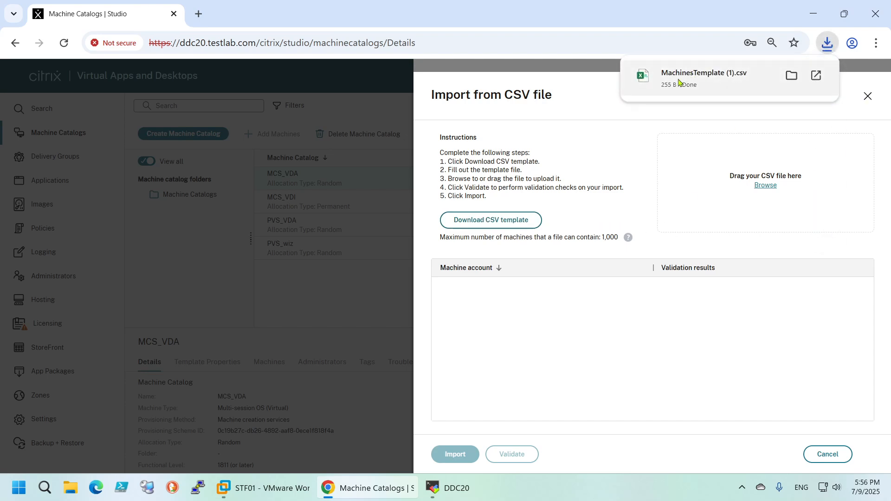
Open the downloaded MachinesTemplate (1).csv in Excel and widen column A to fit the machine accounts
{"action": "left_click", "coordinate": [681, 79]}
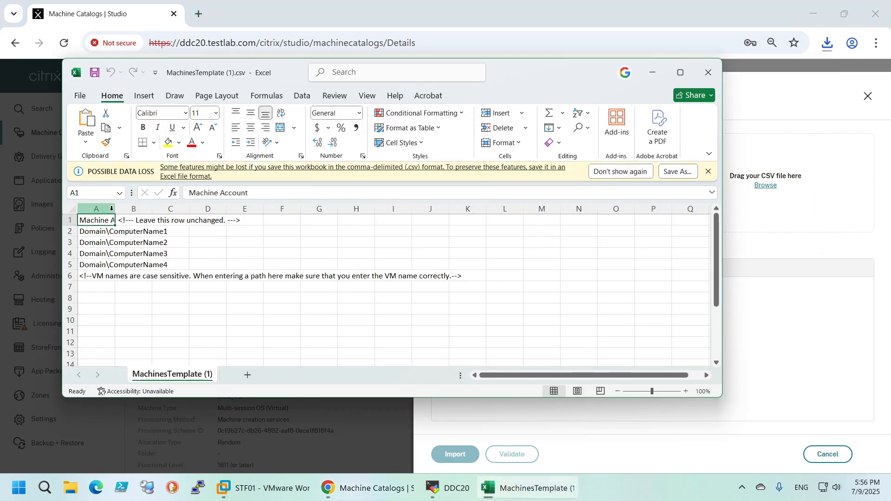
{"action": "left_click", "coordinate": [112, 210]}
{"action": "left_click_drag", "start_coordinate": [111, 210], "coordinate": [225, 211]}
{"action": "left_click", "coordinate": [161, 239]}
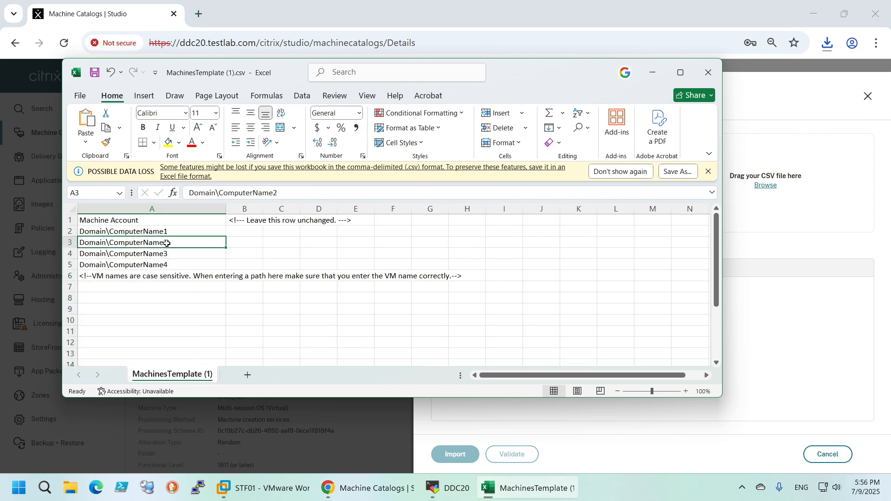
Replace the domain placeholder in cell A2 with testlab
{"action": "left_click", "coordinate": [109, 233]}
{"action": "double_click", "coordinate": [108, 233]}
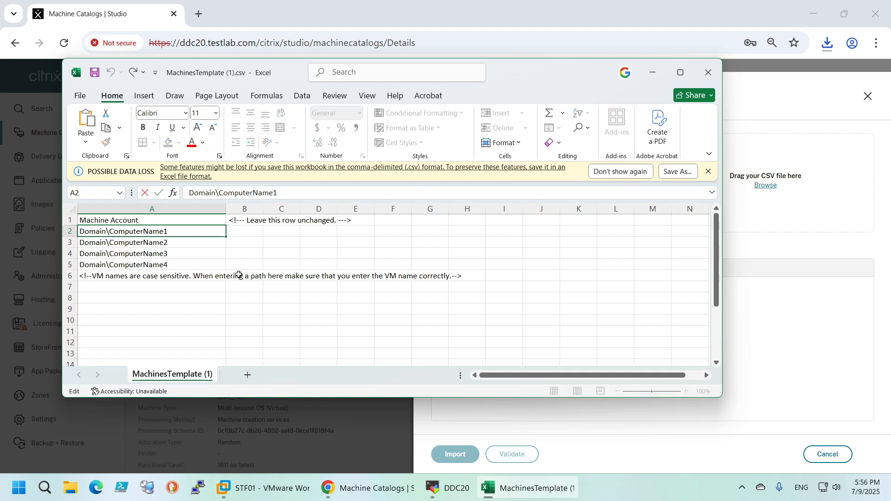
{"action": "key", "text": "BackSpace"}
{"action": "key", "text": "BackSpace"}
{"action": "key", "text": "BackSpace"}
{"action": "key", "text": "BackSpace"}
{"action": "key", "text": "BackSpace"}
{"action": "key", "text": "BackSpace"}
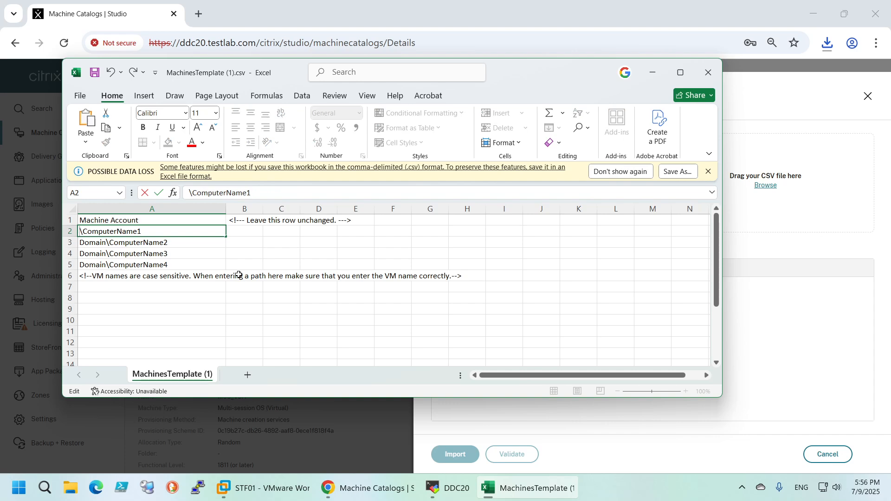
{"action": "type", "text": "testla"}
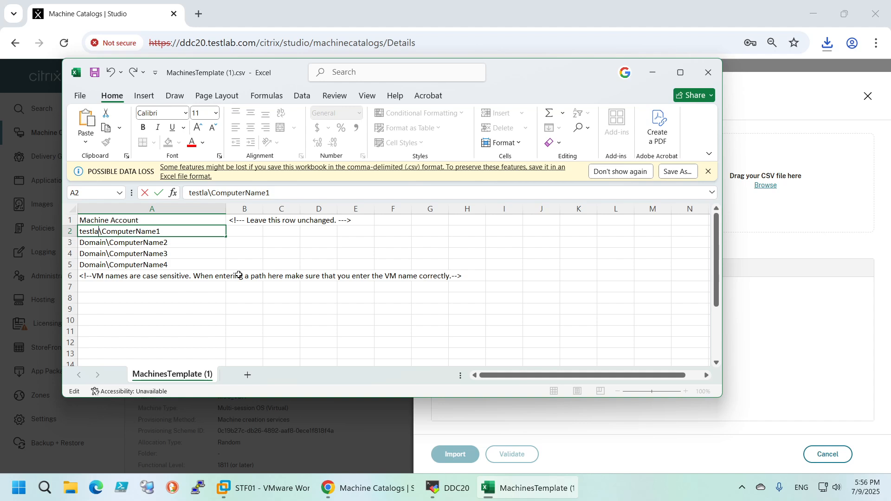
{"action": "type", "text": "b"}
{"action": "key", "text": "ctrl+Return"}
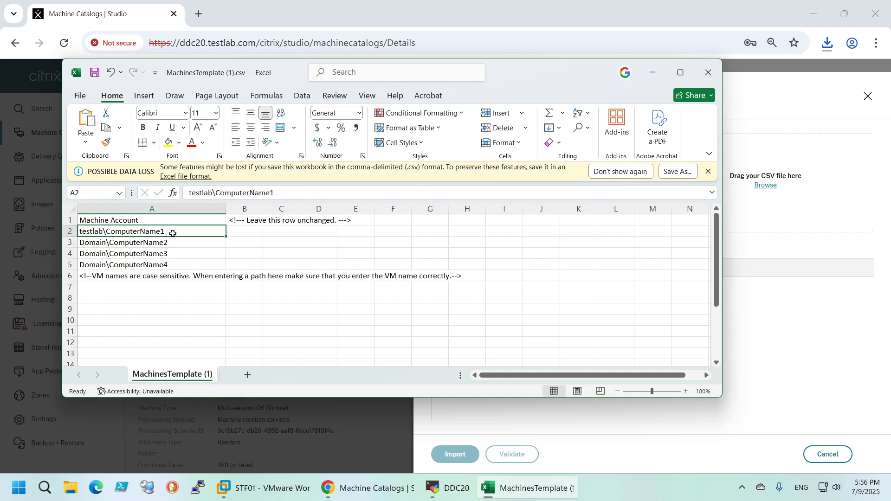
Replace the computer name placeholder in cell A2 with mcsvda10$
{"action": "double_click", "coordinate": [172, 234]}
{"action": "left_click_drag", "start_coordinate": [173, 233], "coordinate": [106, 234]}
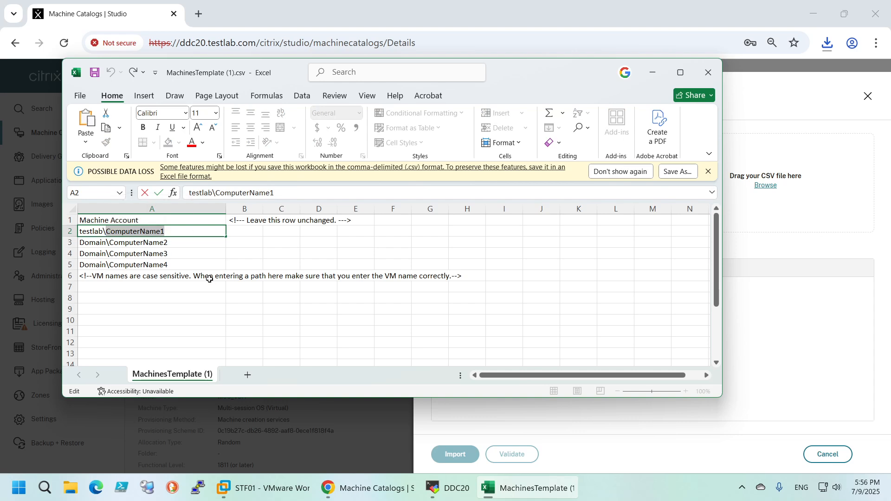
{"action": "type", "text": "m"}
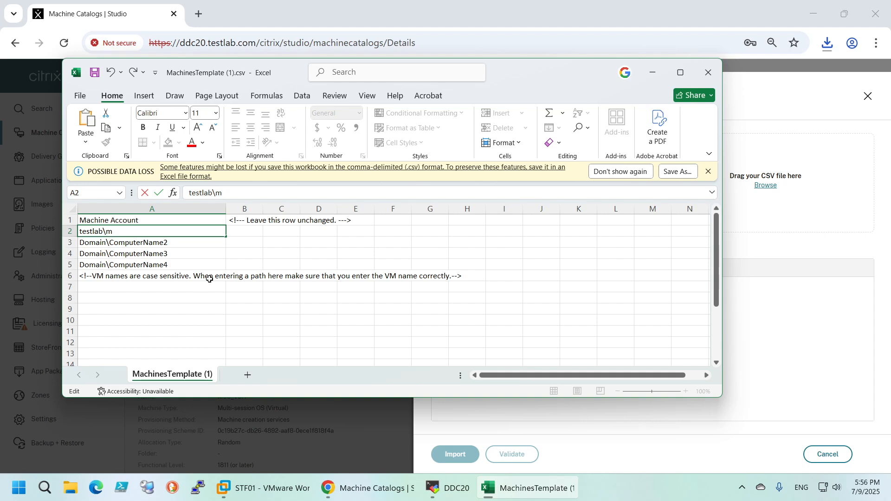
{"action": "type", "text": "csvda10$"}
{"action": "left_click", "coordinate": [197, 264]}
{"action": "left_click", "coordinate": [176, 243]}
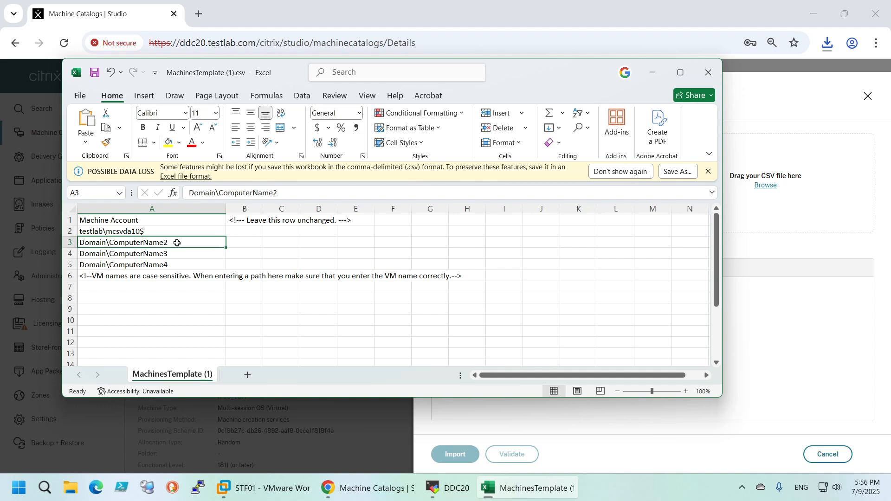
Fill the machine account from A2 down through A5 and change A3 to testlab\mcsvda12$
{"action": "left_click", "coordinate": [148, 231]}
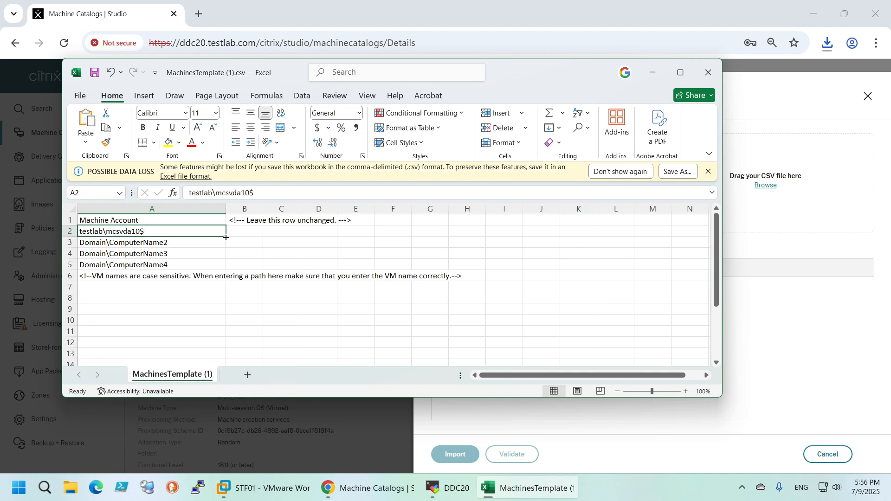
{"action": "left_click_drag", "start_coordinate": [226, 238], "coordinate": [226, 268]}
{"action": "left_click", "coordinate": [139, 241]}
{"action": "double_click", "coordinate": [139, 241]}
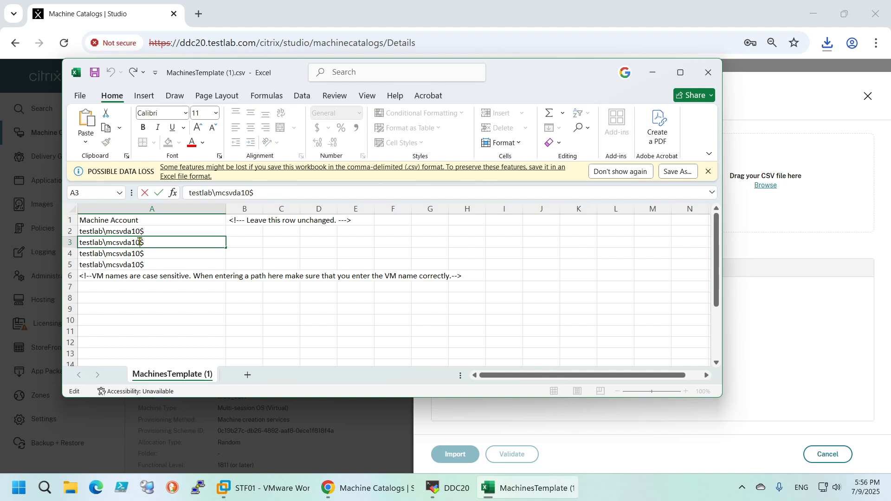
{"action": "key", "text": "BackSpace"}
{"action": "type", "text": "2"}
Change cell A4 to testlab\mcsvda11$ and cell A5 to testlab\mcsvda13$
{"action": "left_click", "coordinate": [139, 254]}
{"action": "double_click", "coordinate": [139, 254]}
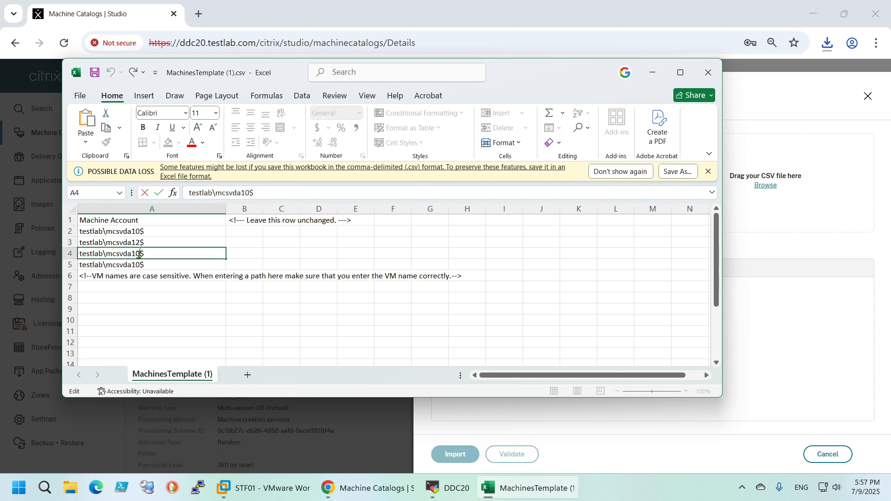
{"action": "key", "text": "BackSpace"}
{"action": "type", "text": "1"}
{"action": "double_click", "coordinate": [138, 265]}
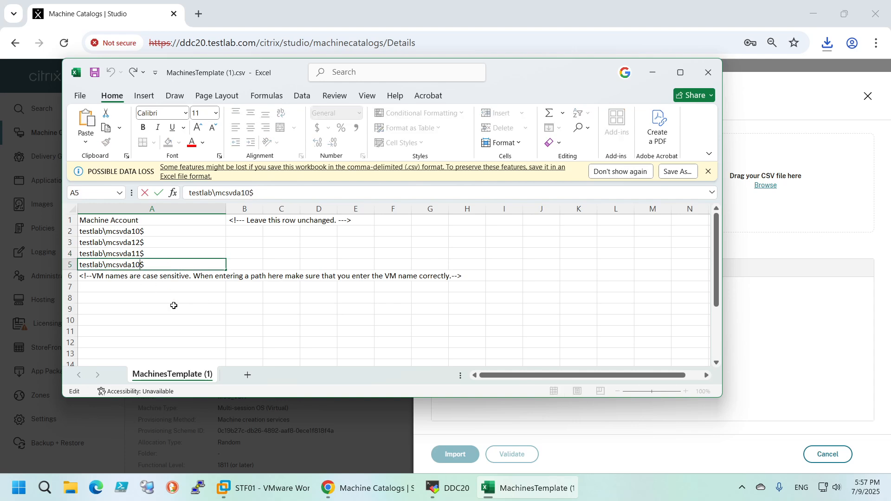
{"action": "key", "text": "BackSpace"}
{"action": "type", "text": "3"}
{"action": "left_click", "coordinate": [183, 239]}
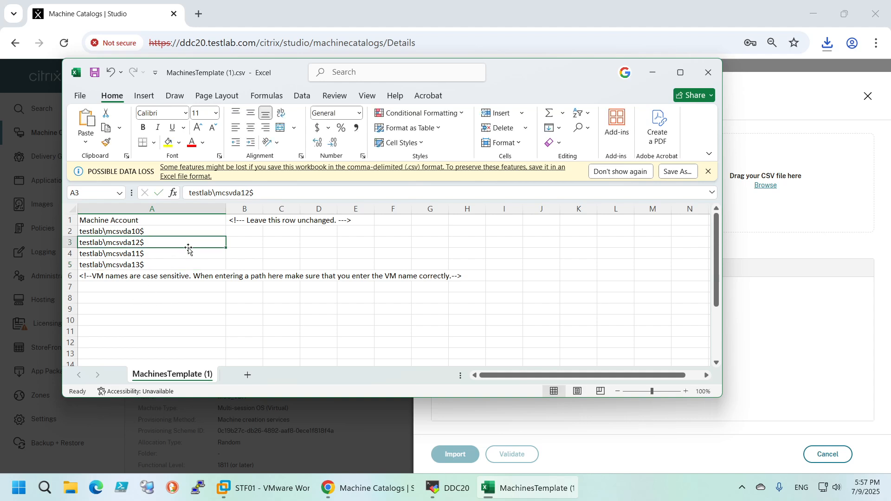
Save and close the CSV template, and load MachinesTemplate (1).csv into the catalog import for validation
{"action": "left_click", "coordinate": [94, 73]}
{"action": "left_click", "coordinate": [708, 72]}
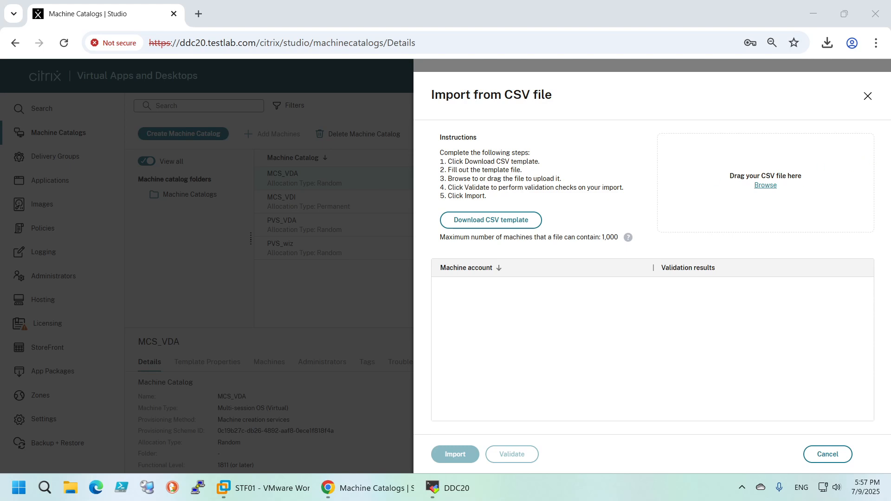
{"action": "left_click_drag", "start_coordinate": [890, 149], "coordinate": [696, 181]}
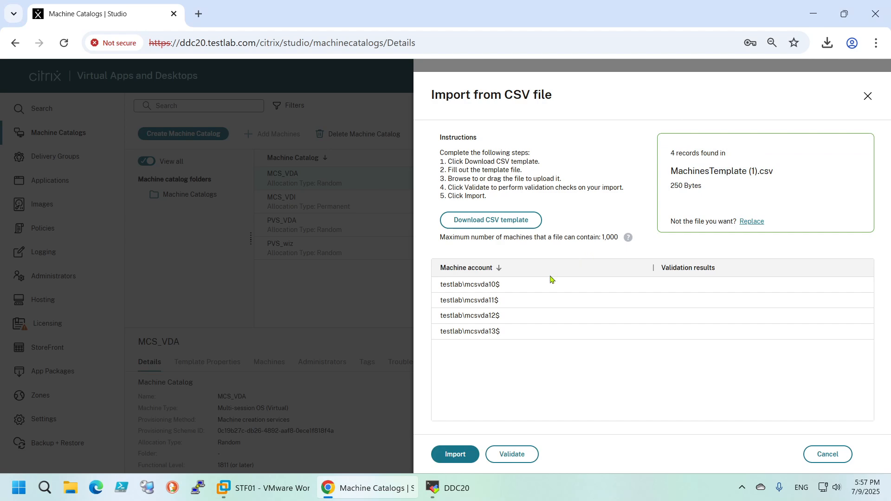
{"action": "left_click", "coordinate": [508, 458]}
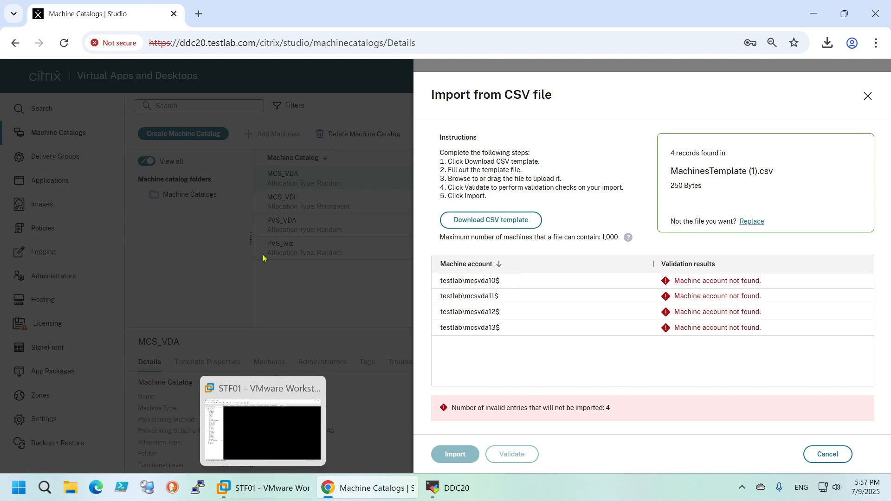
Switch to the remote session manager, connect to AD01 and open Active Directory Users and Computers there
{"action": "left_click", "coordinate": [444, 490]}
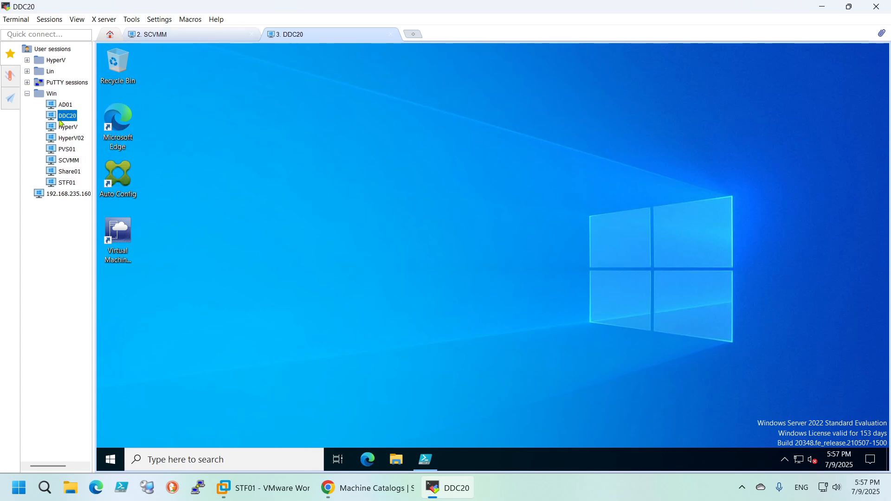
{"action": "left_click", "coordinate": [66, 105]}
{"action": "double_click", "coordinate": [65, 105]}
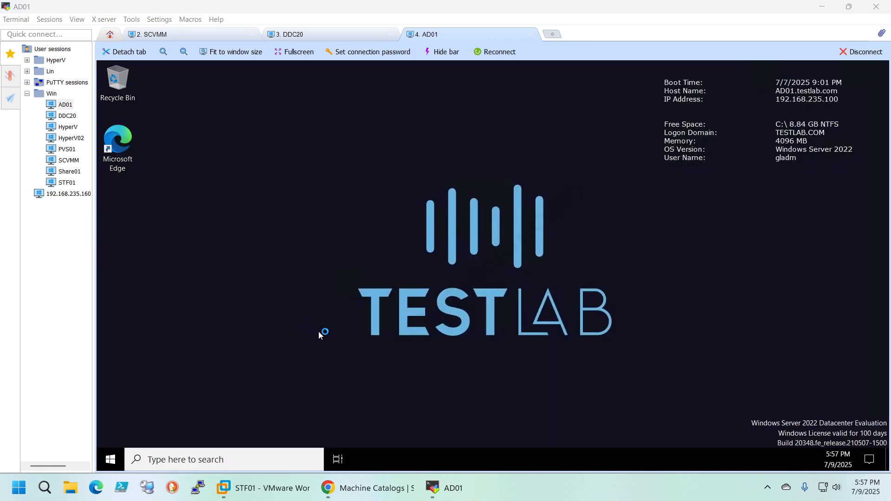
{"action": "left_click", "coordinate": [107, 462]}
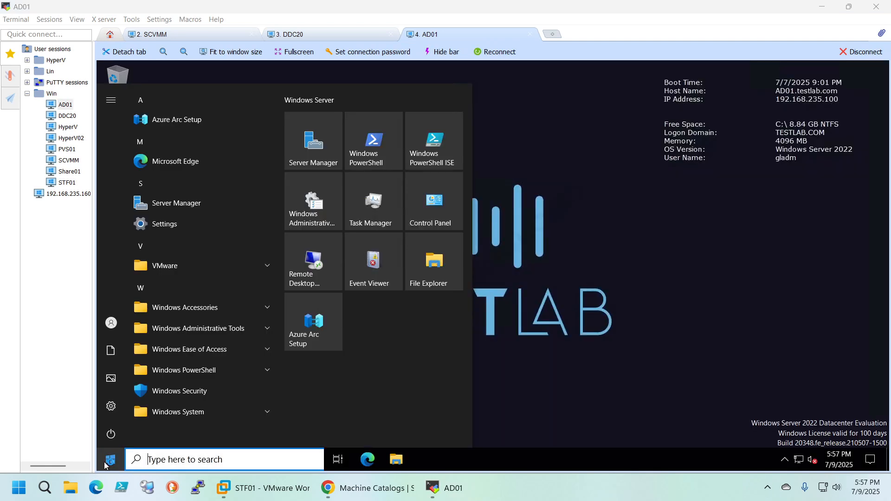
{"action": "type", "text": "dsa"}
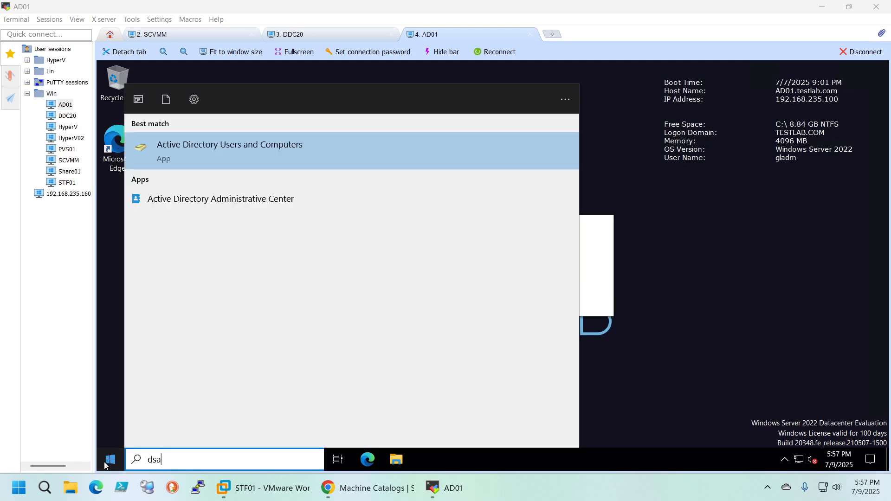
{"action": "key", "text": "Return"}
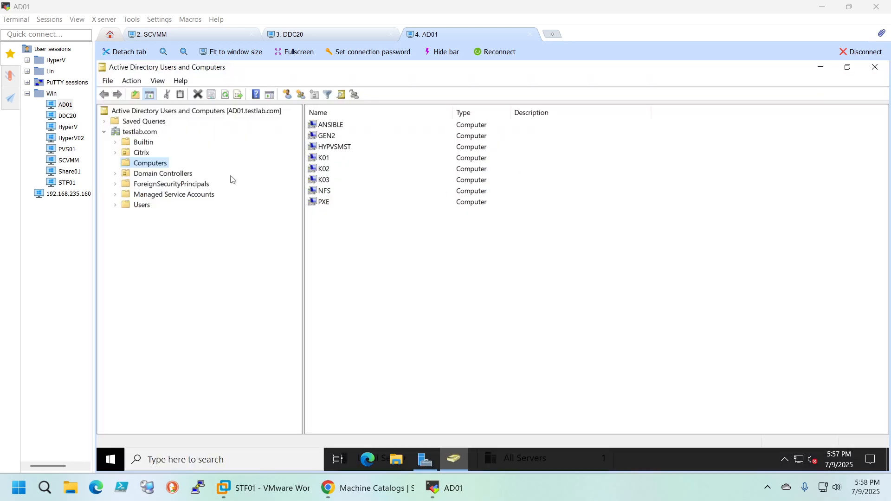
Examine the computer accounts in the MCS unit under Citrix, select MCSVDA02, and decline running Startup.bat
{"action": "left_click", "coordinate": [116, 152]}
{"action": "left_click", "coordinate": [153, 195]}
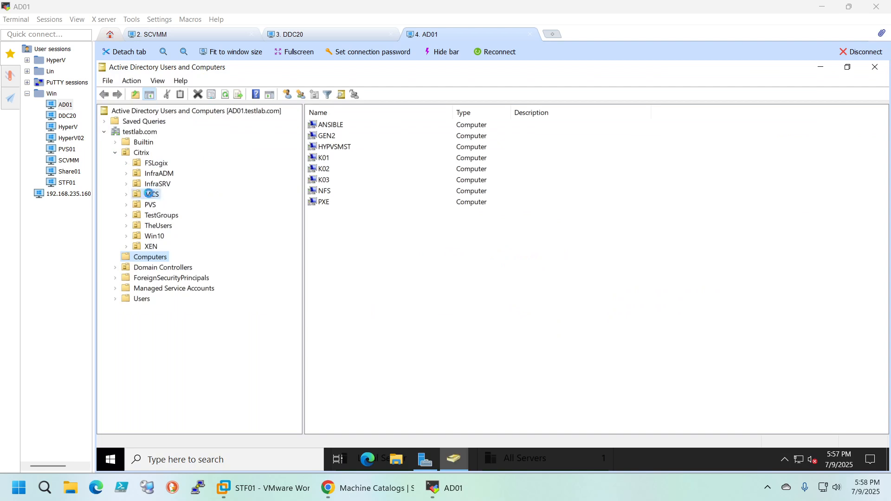
{"action": "left_click", "coordinate": [324, 148]}
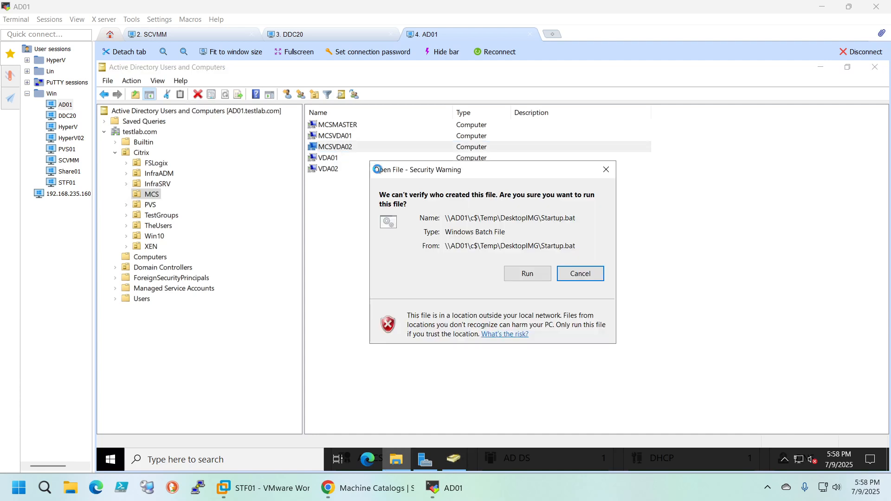
{"action": "left_click", "coordinate": [579, 272]}
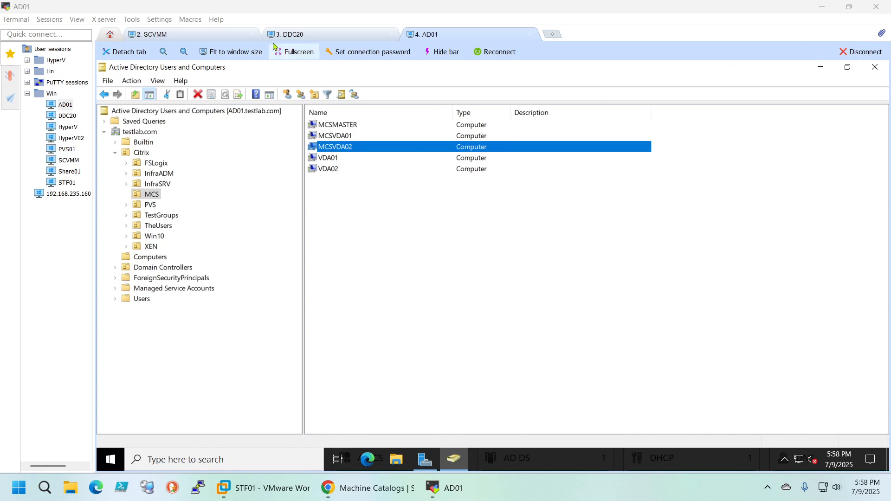
Return to Citrix Studio and cancel both the CSV import and the Add Machines wizard for MCS_VDA
{"action": "left_click", "coordinate": [335, 488]}
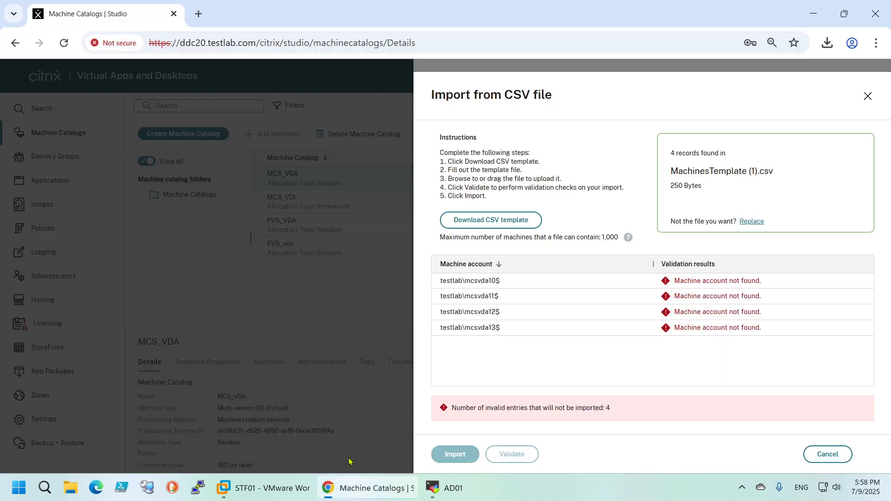
{"action": "left_click", "coordinate": [825, 455]}
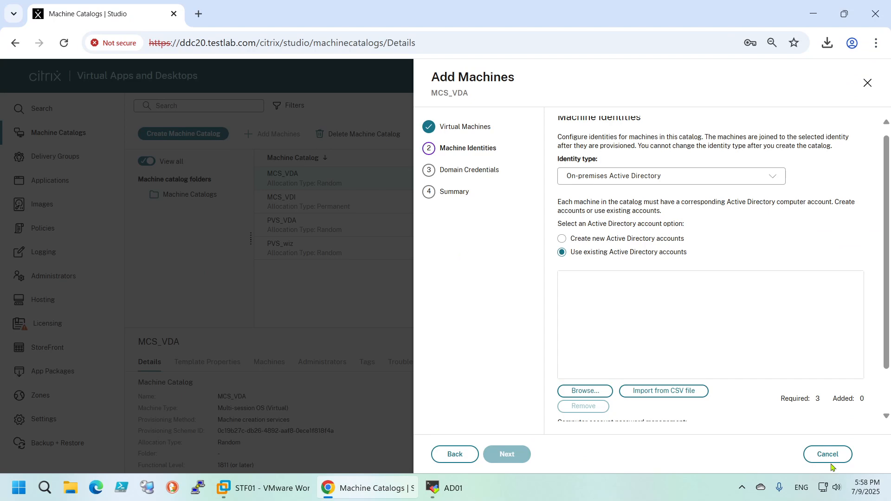
{"action": "left_click", "coordinate": [826, 454]}
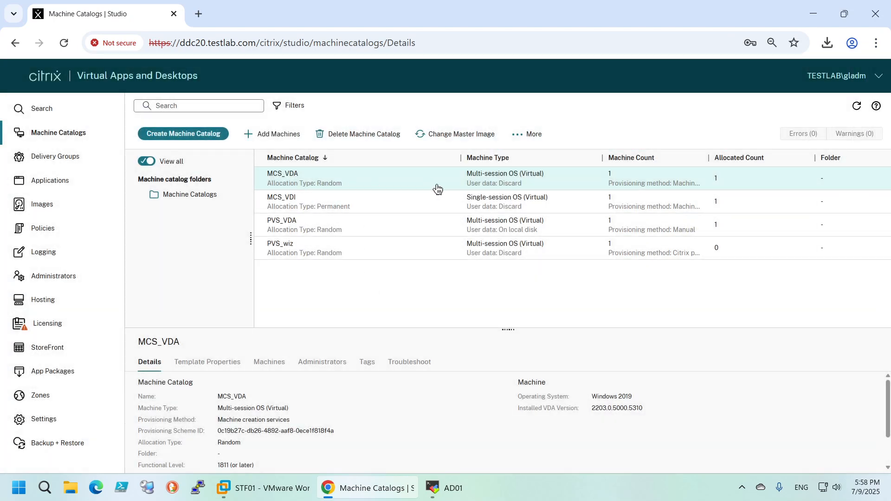
Review the single-session and multi-session OS machines listed in the Studio search view
{"action": "left_click", "coordinate": [41, 111]}
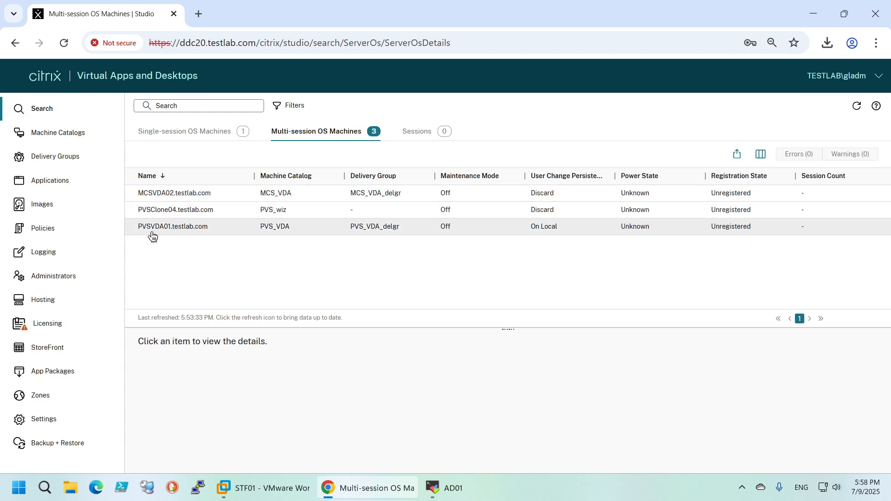
{"action": "left_click", "coordinate": [200, 132]}
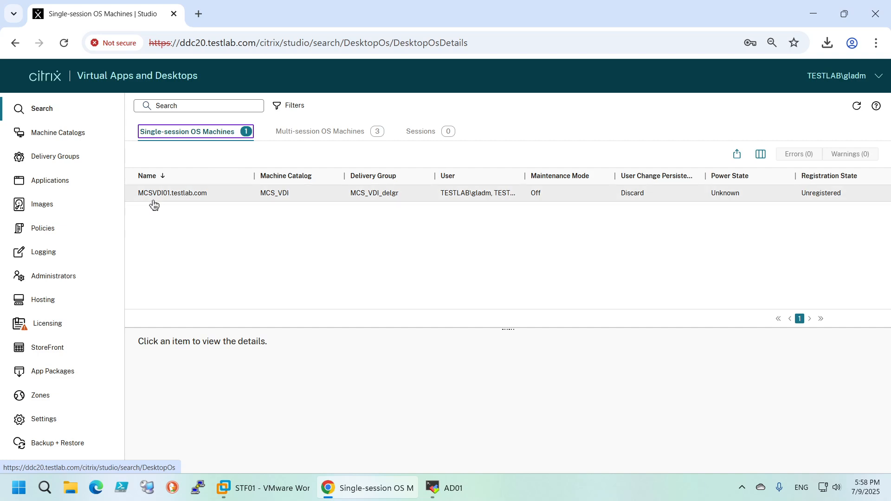
{"action": "left_click", "coordinate": [293, 132]}
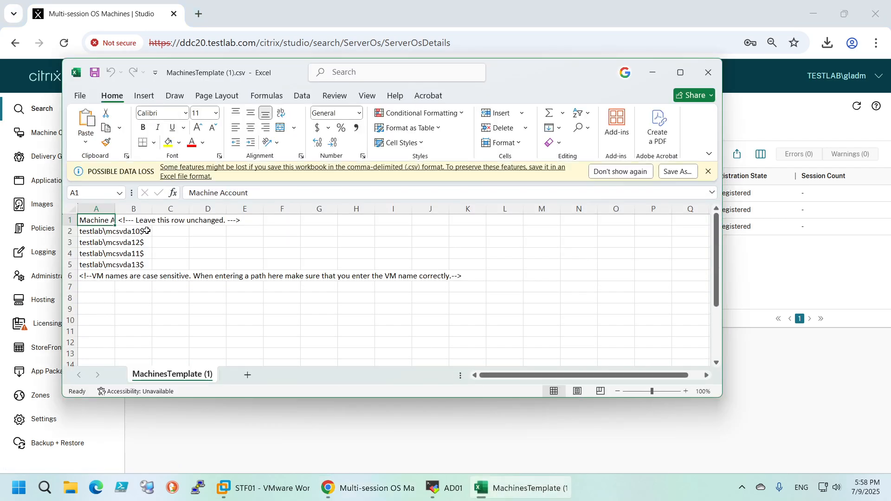
Open MachinesTemplate (1).csv in Excel and change the account in cell A2 to testlab\mcsvda01$
{"action": "left_click", "coordinate": [138, 233]}
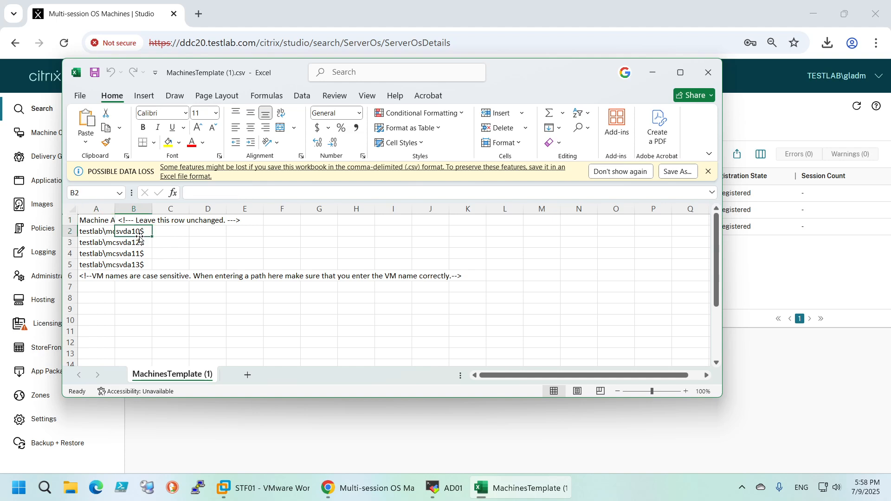
{"action": "double_click", "coordinate": [137, 232]}
{"action": "left_click", "coordinate": [139, 253]}
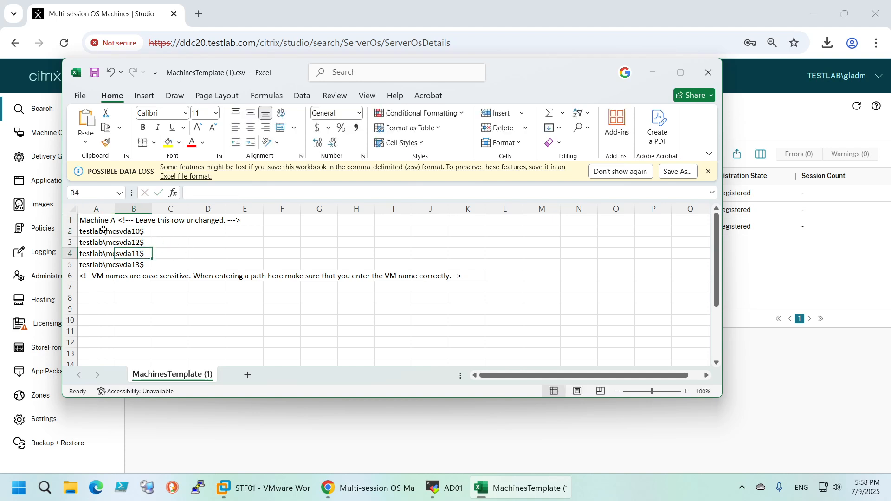
{"action": "double_click", "coordinate": [95, 232]}
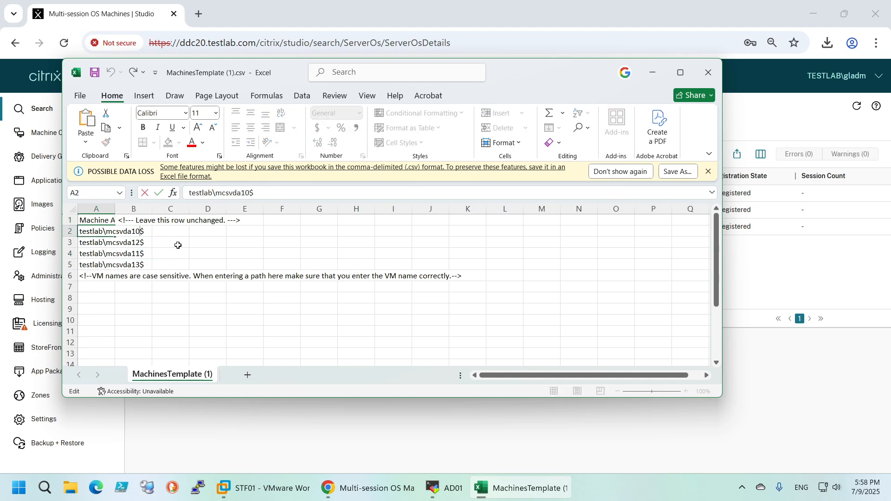
{"action": "key", "text": "BackSpace"}
{"action": "key", "text": "BackSpace"}
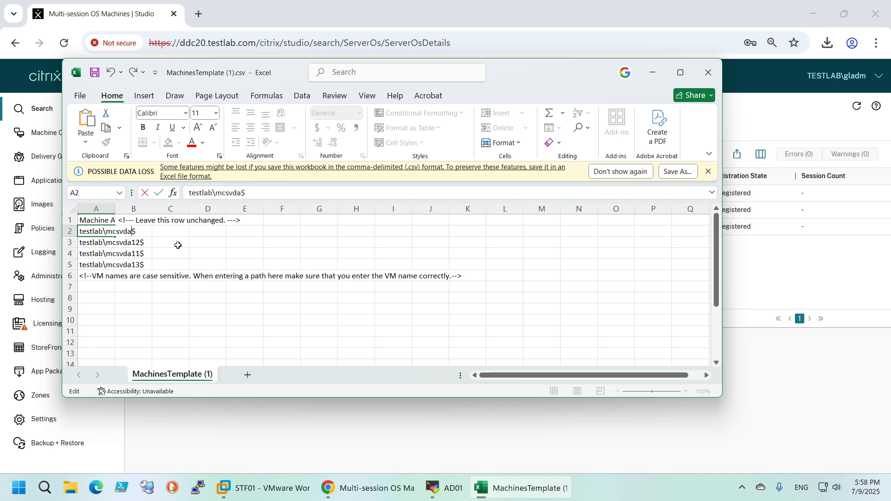
{"action": "type", "text": "01"}
{"action": "key", "text": "Return"}
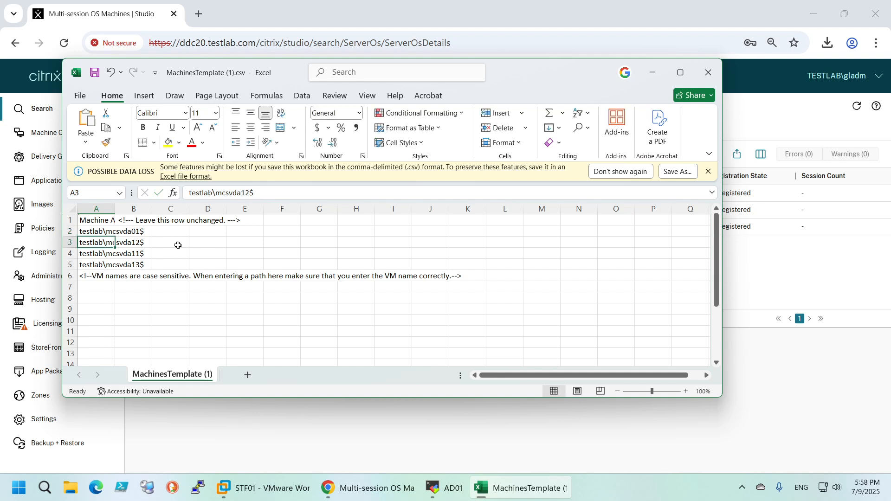
Fit column A to its contents, check the account rows and the note in A6, and save and close the CSV file
{"action": "left_click", "coordinate": [114, 211]}
{"action": "double_click", "coordinate": [114, 211]}
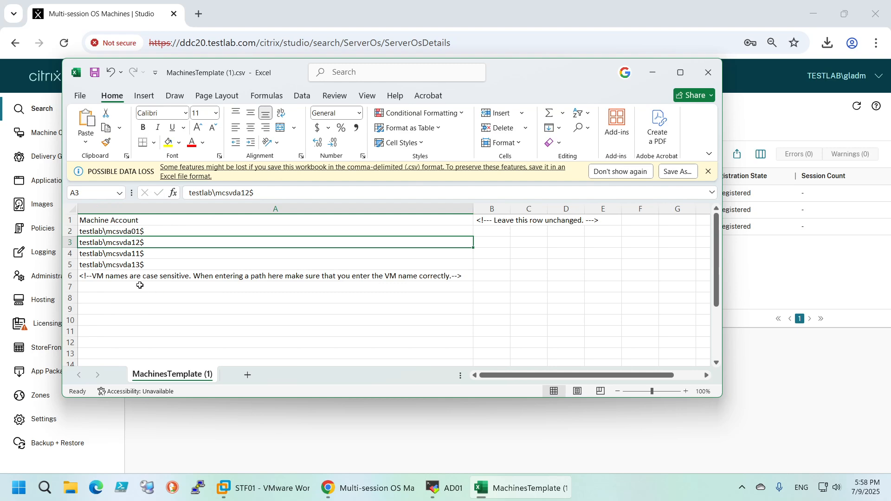
{"action": "left_click", "coordinate": [100, 278]}
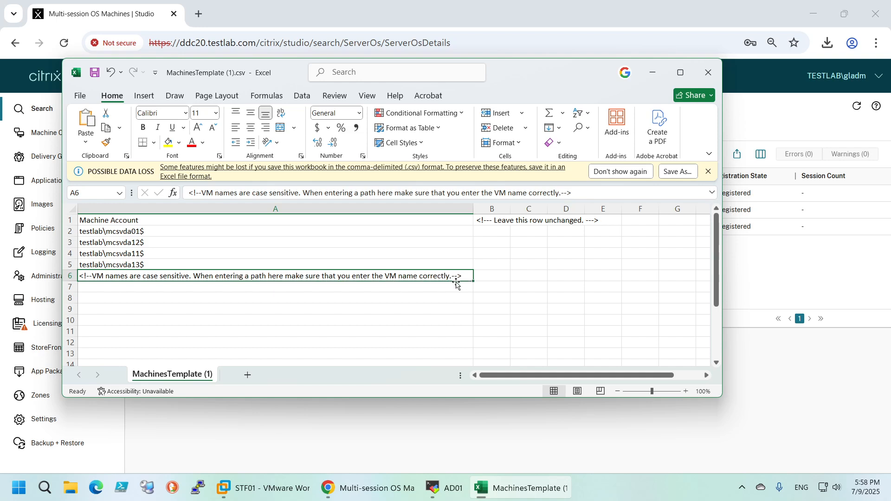
{"action": "left_click", "coordinate": [200, 252]}
{"action": "left_click", "coordinate": [143, 233]}
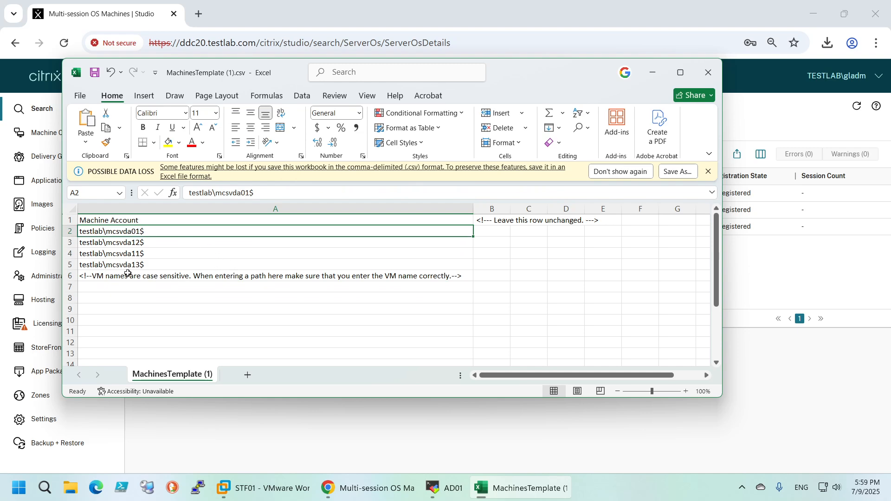
{"action": "left_click", "coordinate": [107, 279]}
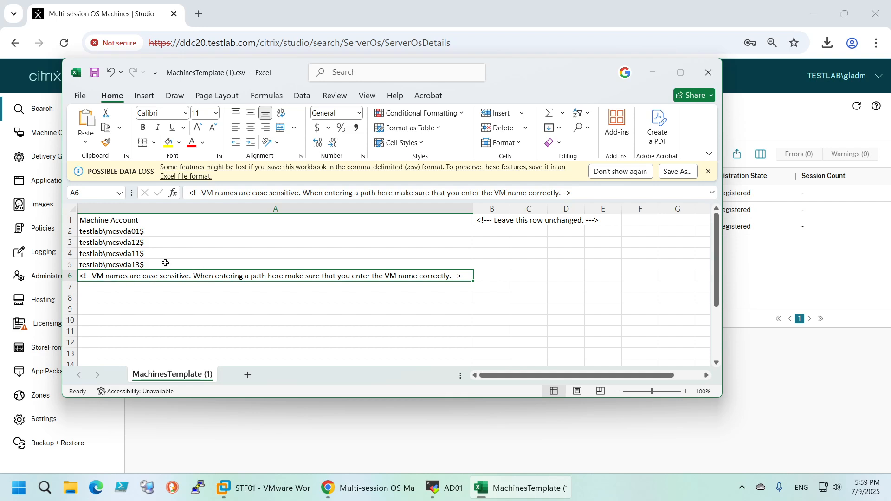
{"action": "left_click", "coordinate": [145, 231]}
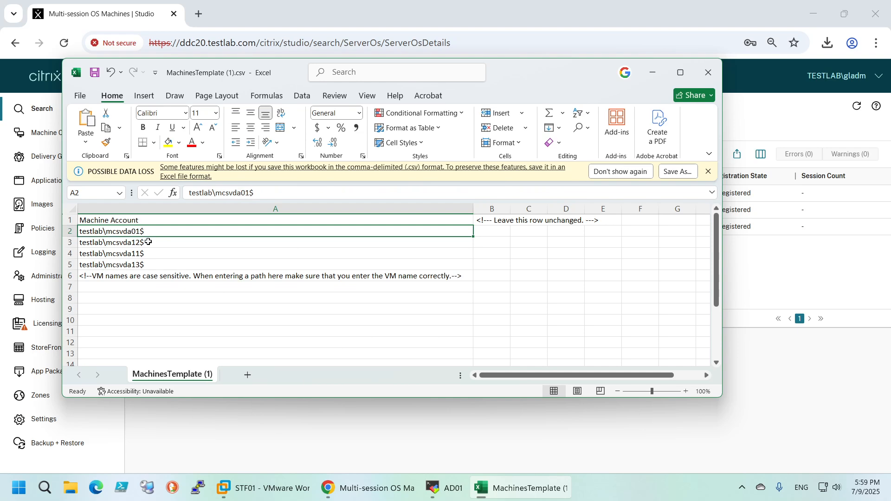
{"action": "left_click", "coordinate": [704, 74]}
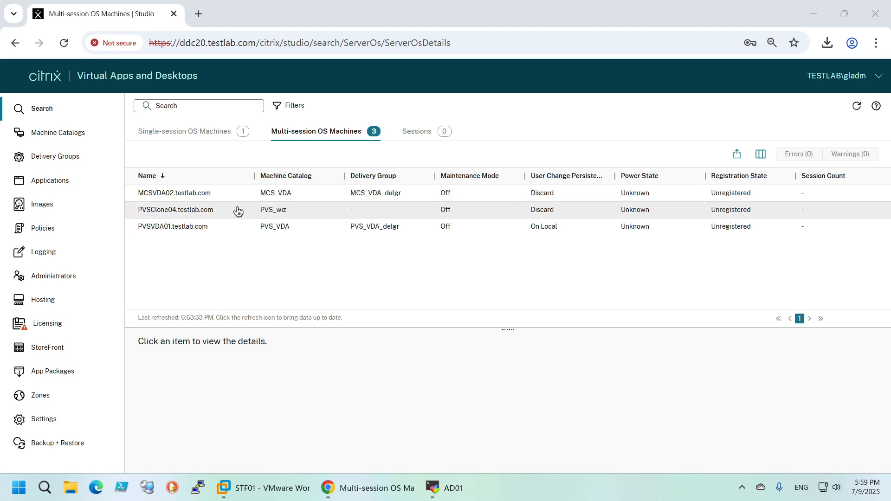
Start adding 4 machines to the MCS_VDA catalog with existing Active Directory accounts as machine identities
{"action": "left_click", "coordinate": [59, 134]}
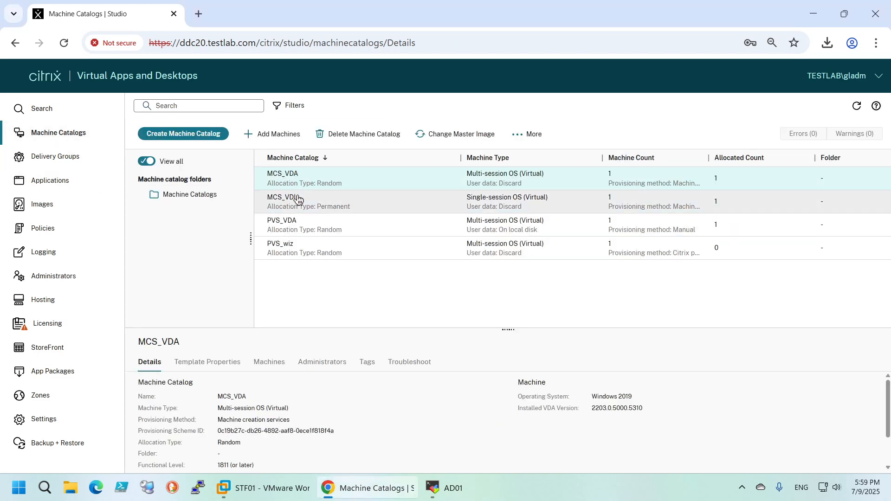
{"action": "left_click", "coordinate": [266, 133]}
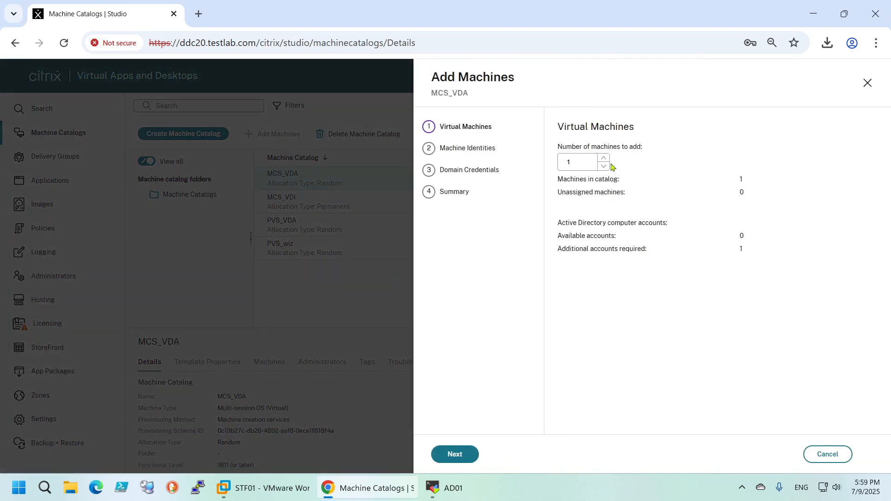
{"action": "left_click", "coordinate": [603, 158]}
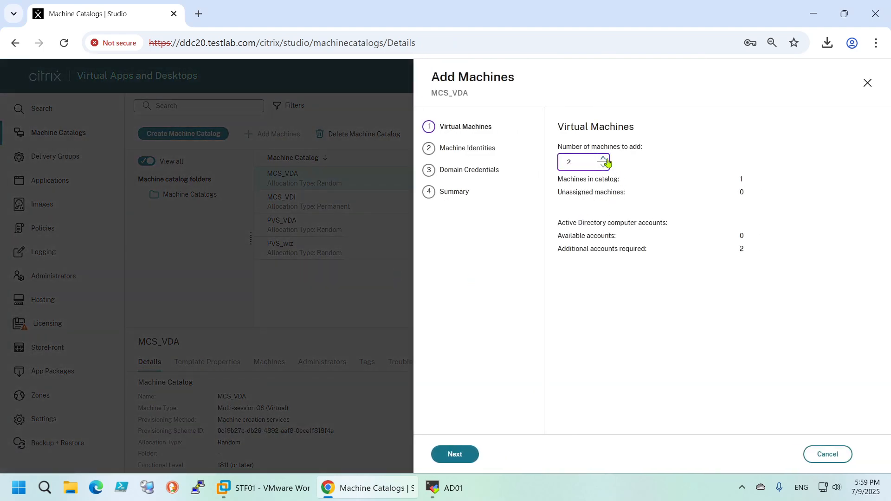
{"action": "left_click", "coordinate": [457, 453]}
{"action": "left_click", "coordinate": [575, 262]}
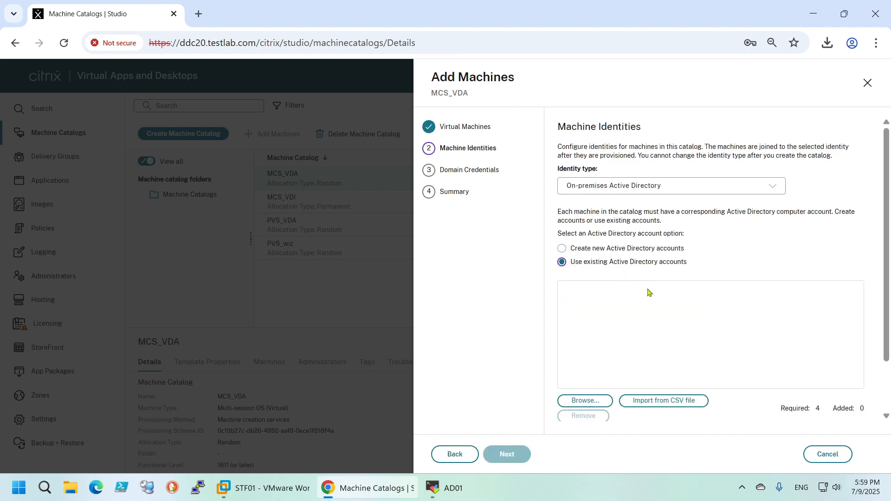
Load MachinesTemplate (1).csv into the CSV import, validate its machine accounts, and import the valid entries
{"action": "left_click", "coordinate": [646, 402]}
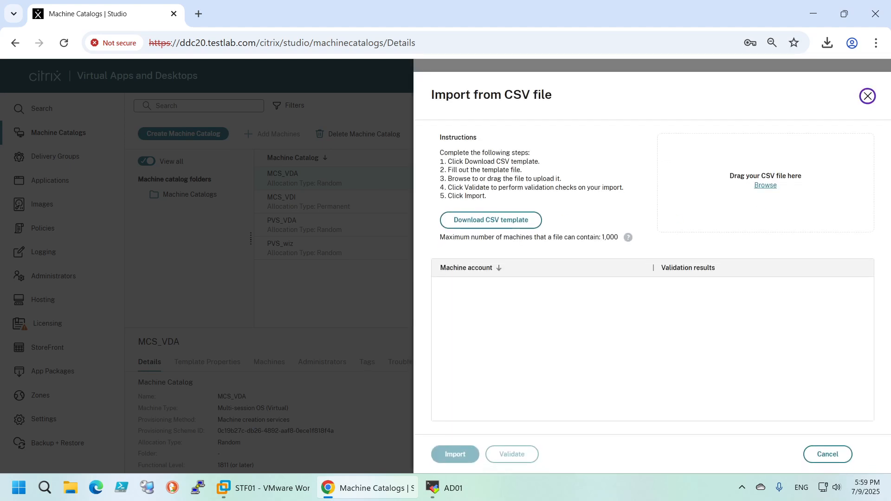
{"action": "left_click_drag", "start_coordinate": [888, 107], "coordinate": [743, 190]}
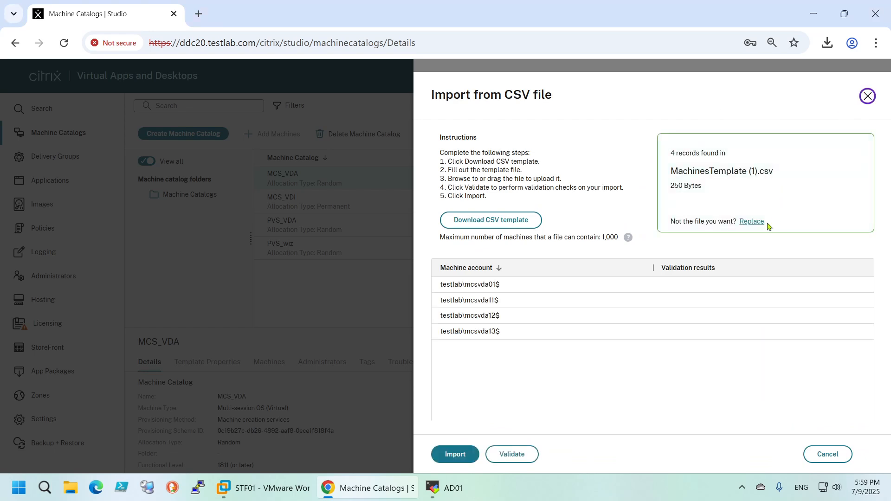
{"action": "left_click", "coordinate": [512, 458]}
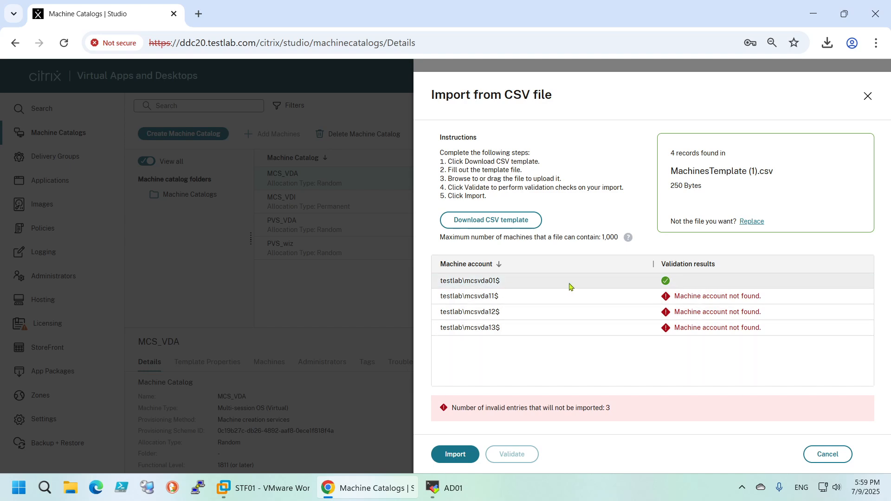
{"action": "left_click", "coordinate": [459, 460]}
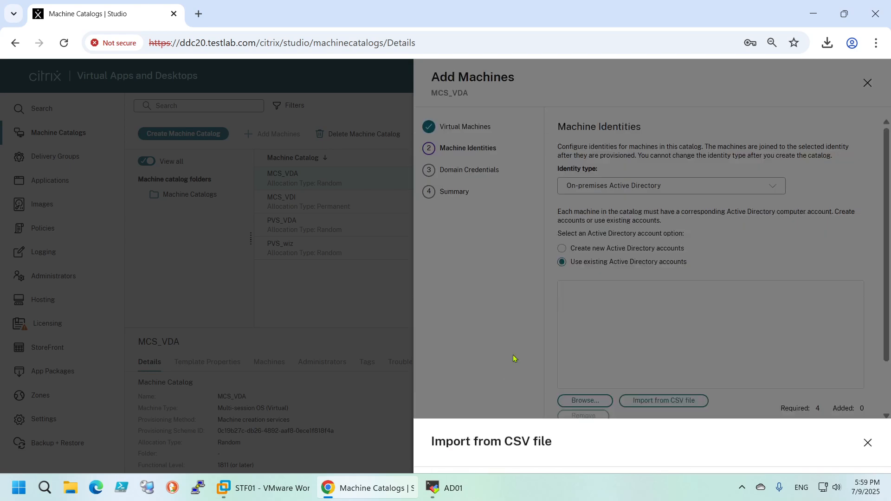
Examine the imported account list and the computer account password options, and cancel the Add Machines wizard
{"action": "scroll", "coordinate": [651, 326], "scroll_direction": "down", "scroll_amount": 2}
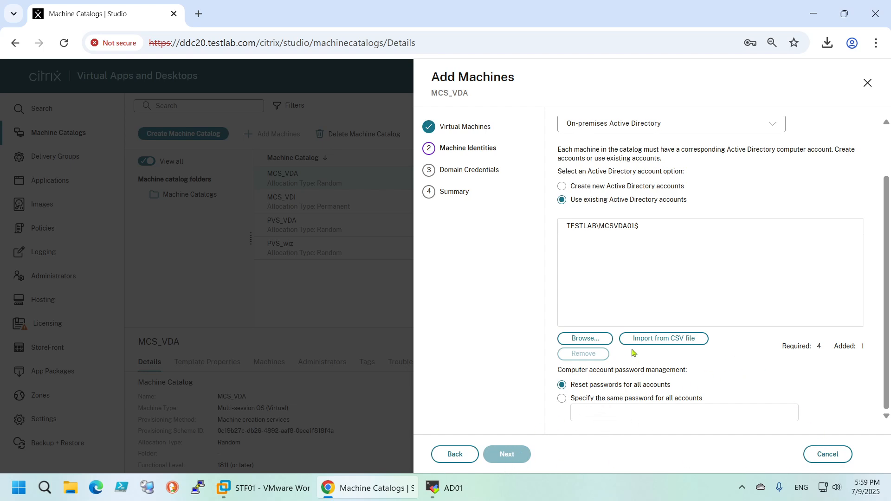
{"action": "left_click", "coordinate": [647, 226]}
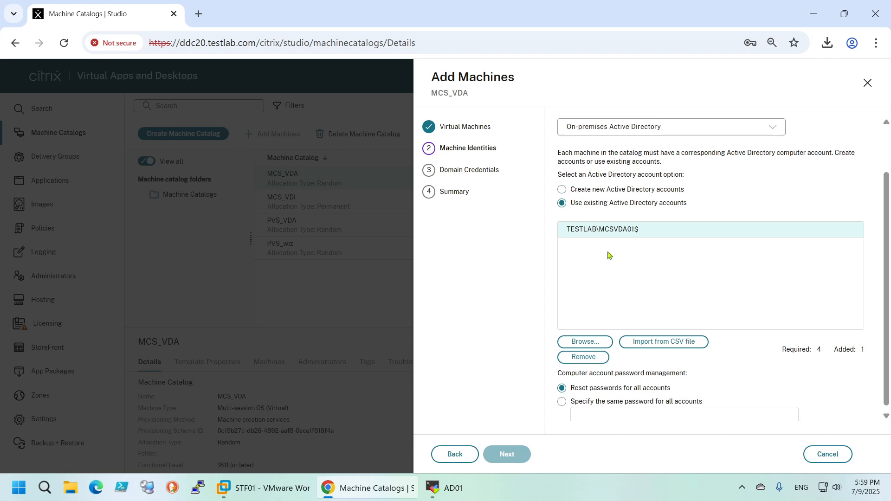
{"action": "scroll", "coordinate": [608, 255], "scroll_direction": "up", "scroll_amount": 2}
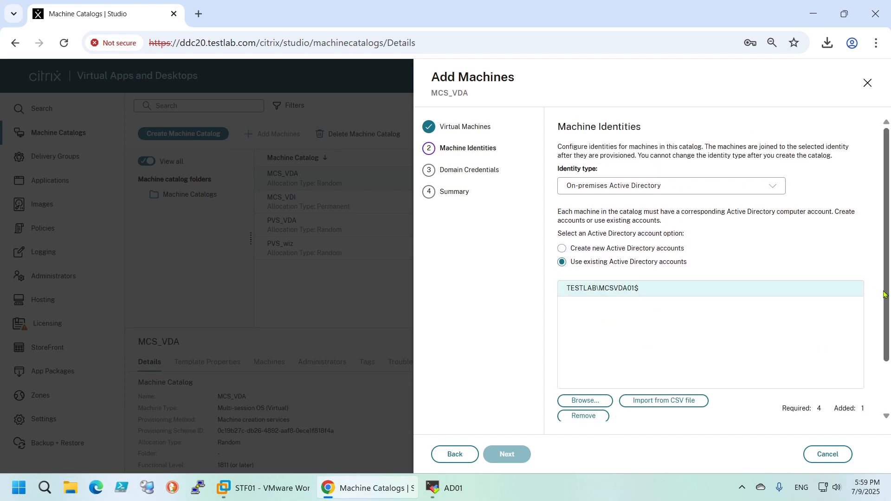
{"action": "scroll", "coordinate": [887, 286], "scroll_direction": "down", "scroll_amount": 2}
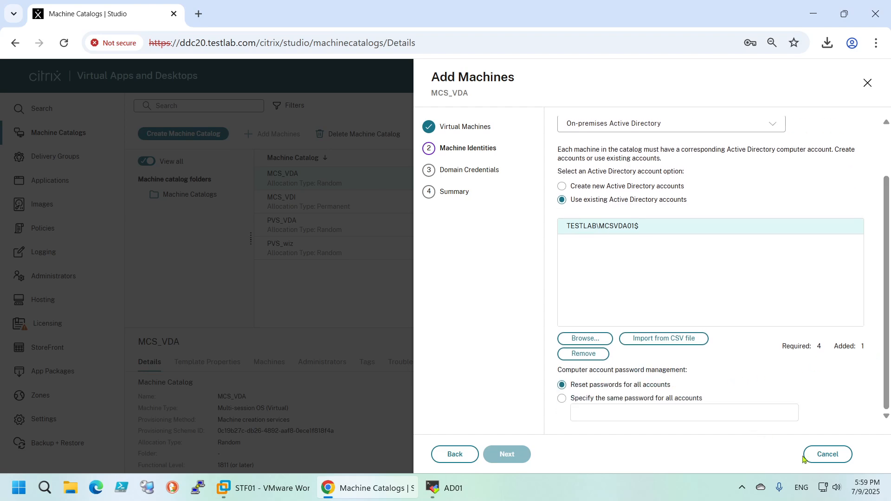
{"action": "left_click", "coordinate": [827, 454]}
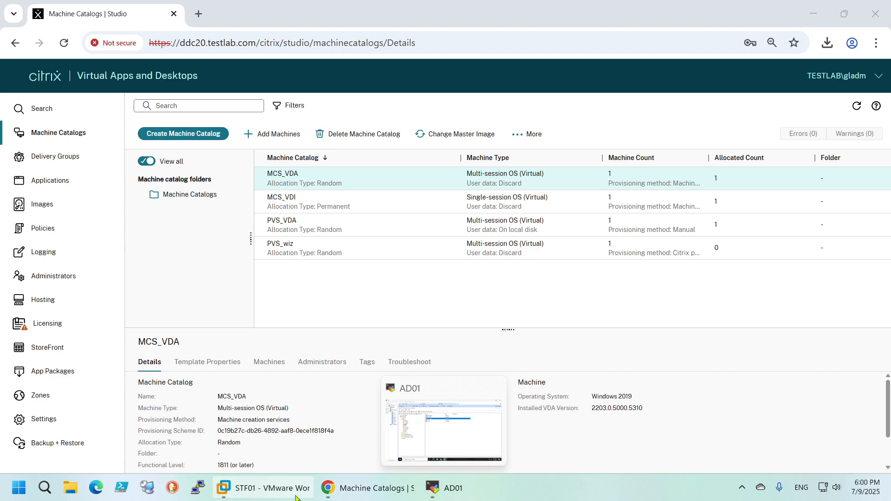
Switch to VMware Workstation, set the XEN02 virtual machine's memory to 8 GB, and power it on
{"action": "left_click", "coordinate": [296, 498]}
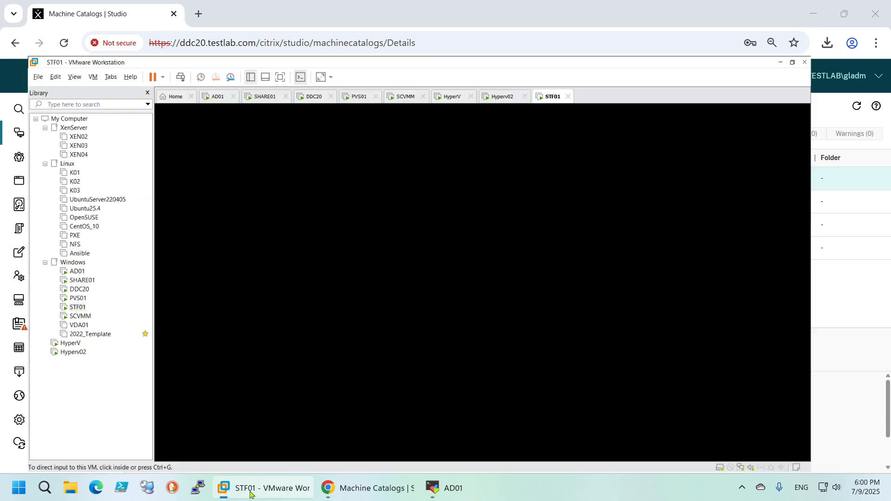
{"action": "left_click", "coordinate": [52, 93]}
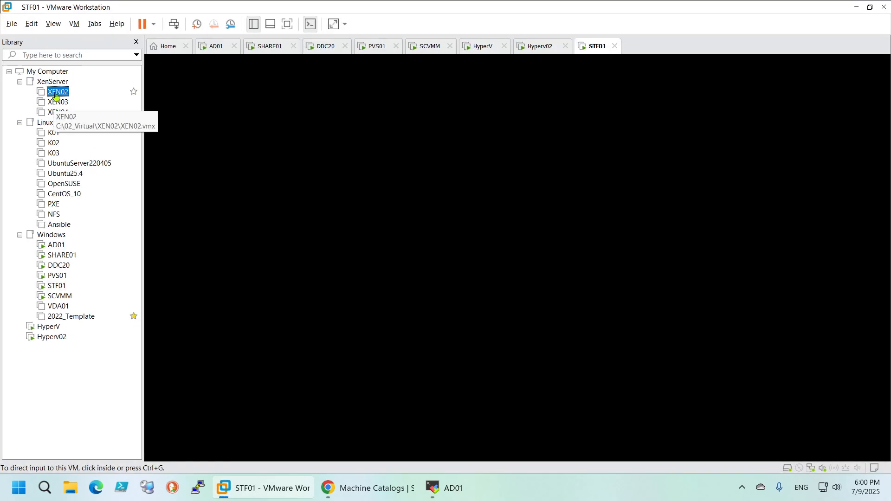
{"action": "right_click", "coordinate": [55, 95]}
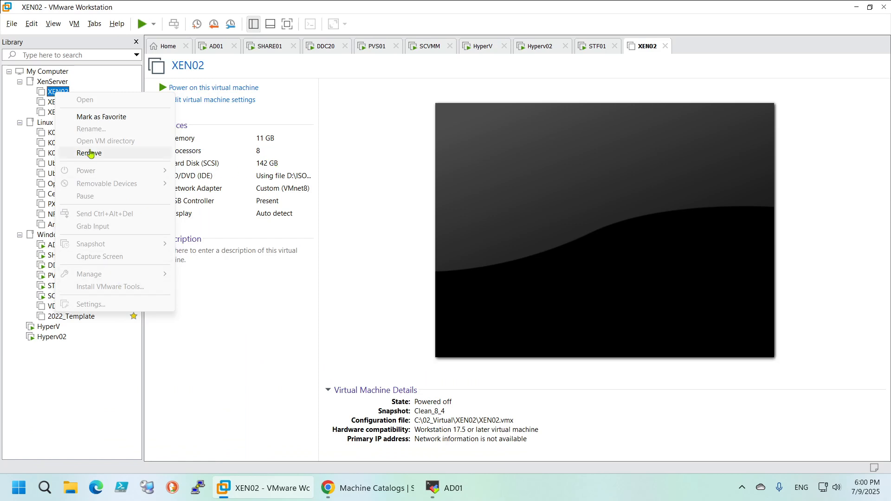
{"action": "left_click", "coordinate": [51, 92]}
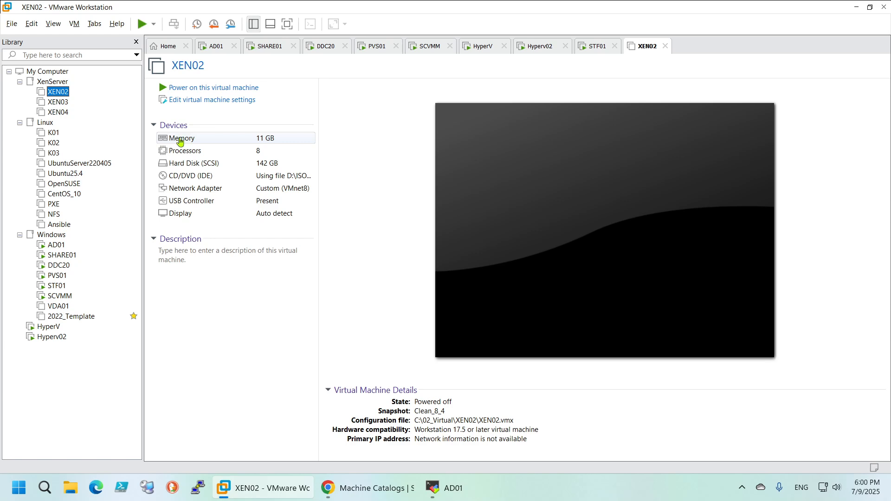
{"action": "double_click", "coordinate": [200, 139]}
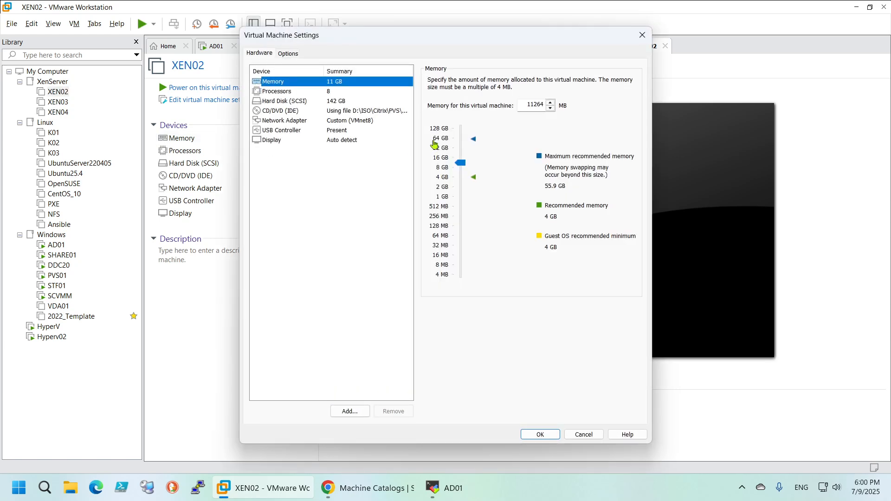
{"action": "left_click", "coordinate": [454, 173]}
{"action": "left_click", "coordinate": [540, 435]}
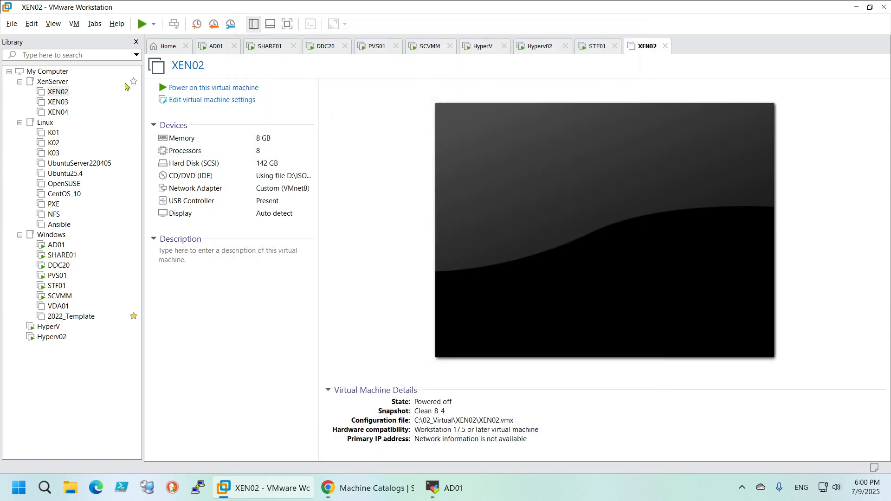
{"action": "left_click", "coordinate": [191, 88]}
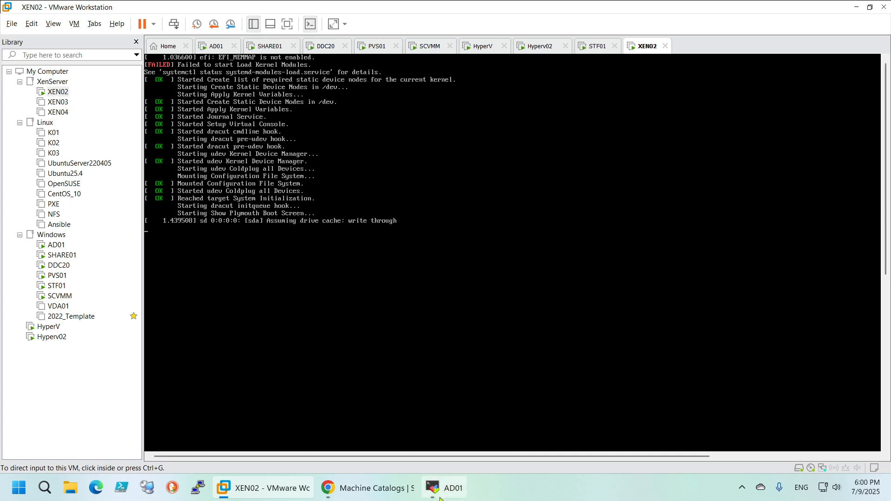
Switch back to Citrix Studio and look at the details of the MCS_VDI and MCS_VDA catalogs
{"action": "mouse_move", "coordinate": [442, 495]}
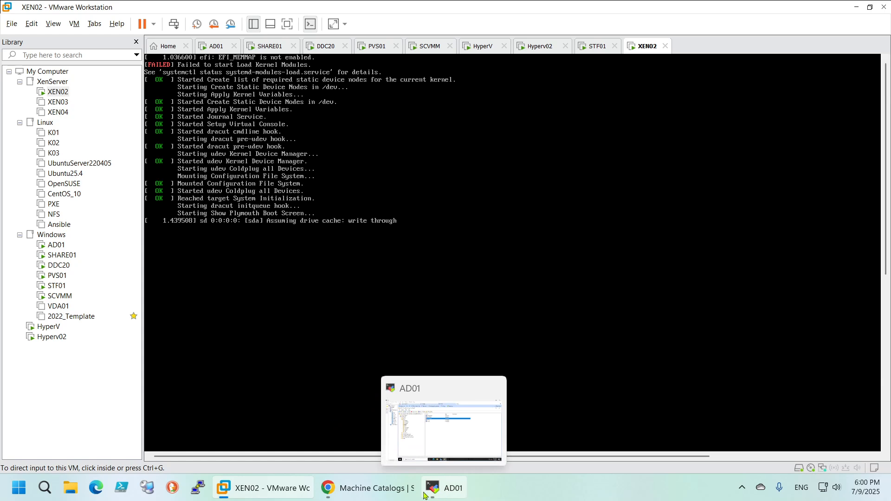
{"action": "left_click", "coordinate": [366, 495]}
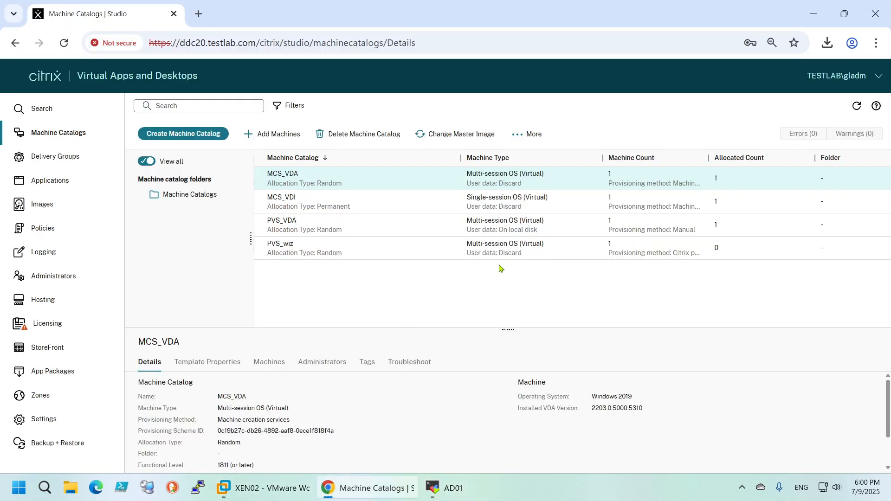
{"action": "left_click", "coordinate": [351, 199]}
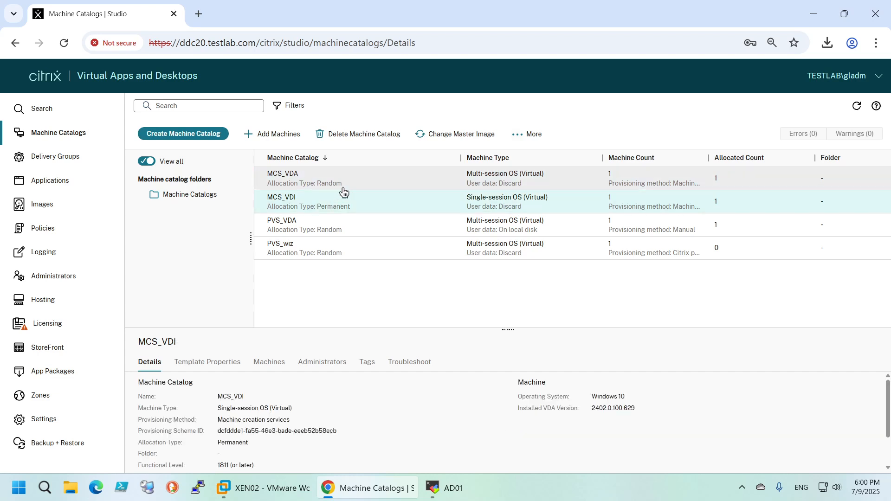
{"action": "left_click", "coordinate": [349, 180]}
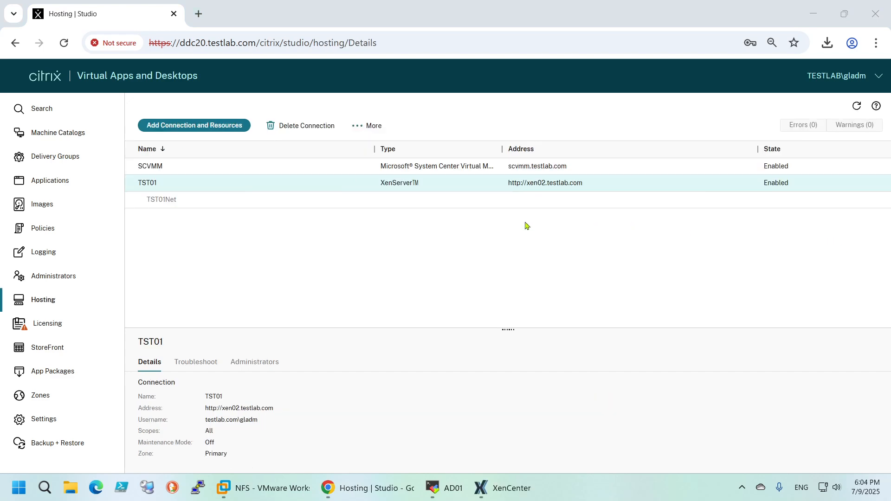
Switch to XenCenter and check how the MCSVDA02 virtual machine's name is written in its general properties
{"action": "left_click", "coordinate": [492, 488]}
{"action": "left_click", "coordinate": [271, 173]}
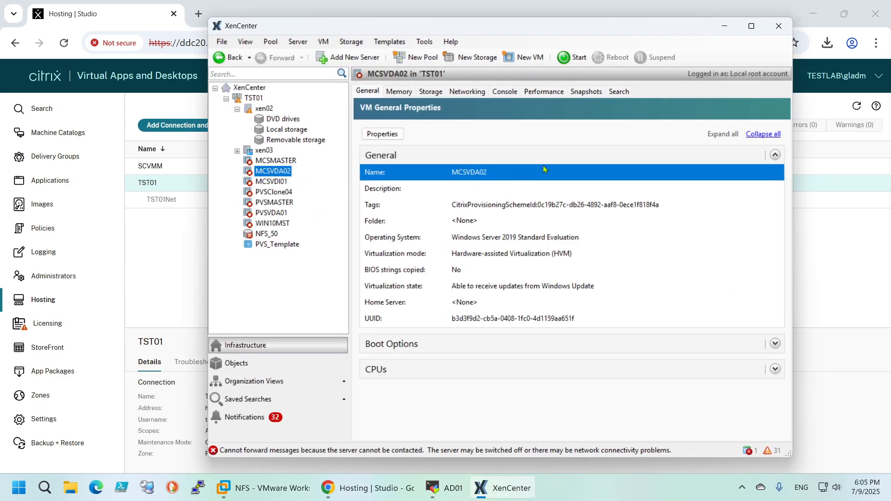
{"action": "left_click", "coordinate": [724, 26]}
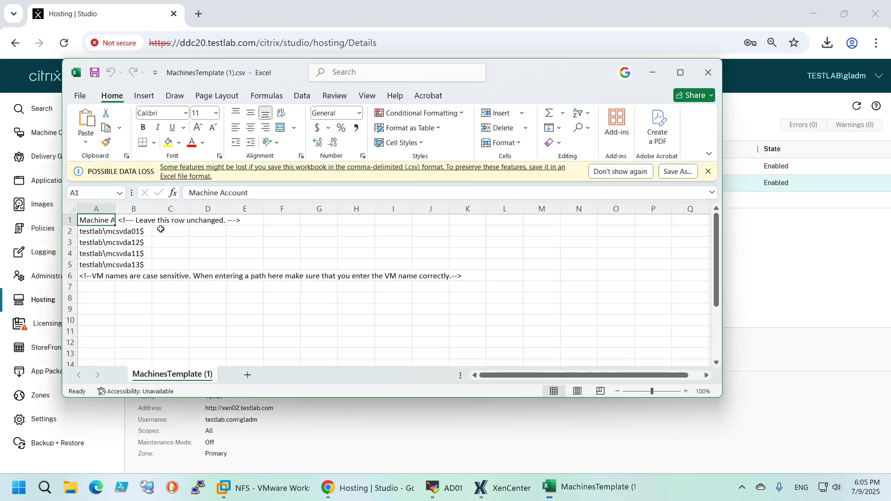
Change the machine account in A2 to testlab\MCSVDA01$ in MachinesTemplate (1).csv, and save and close the file
{"action": "left_click", "coordinate": [131, 231]}
{"action": "double_click", "coordinate": [92, 231]}
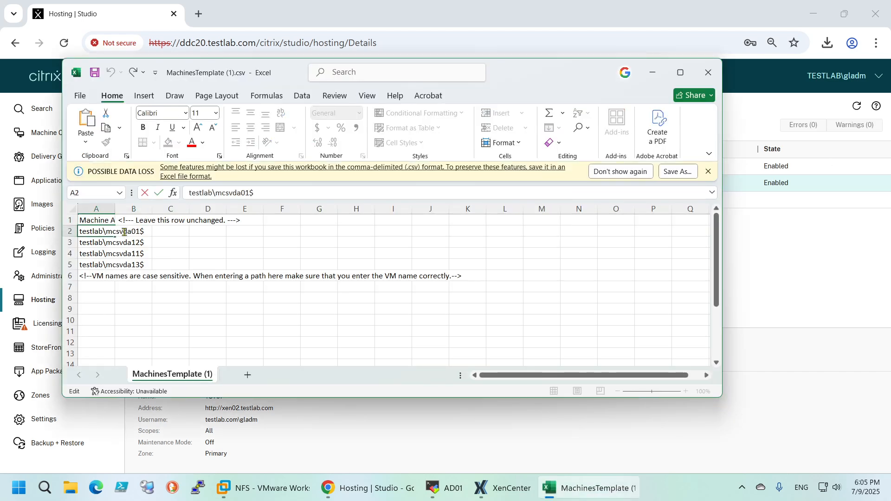
{"action": "key", "text": "BackSpace"}
{"action": "key", "text": "BackSpace"}
{"action": "key", "text": "BackSpace"}
{"action": "key", "text": "BackSpace"}
{"action": "key", "text": "BackSpace"}
{"action": "key", "text": "BackSpace"}
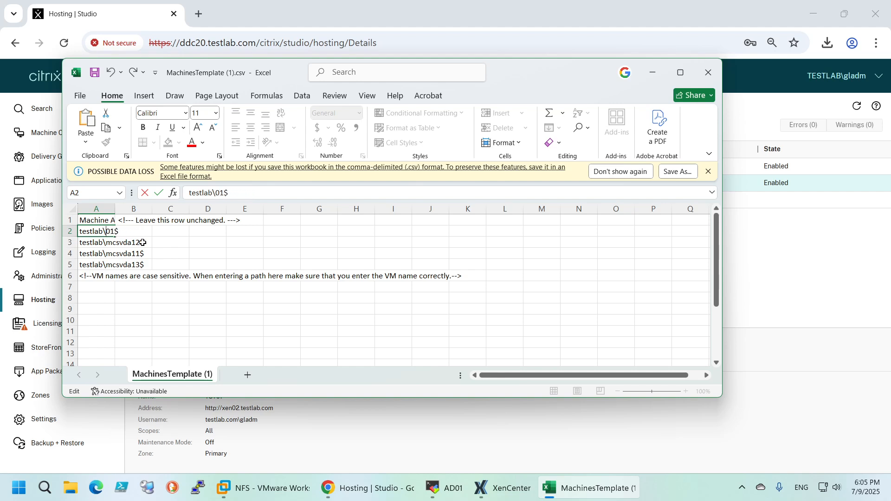
{"action": "type", "text": "MC"}
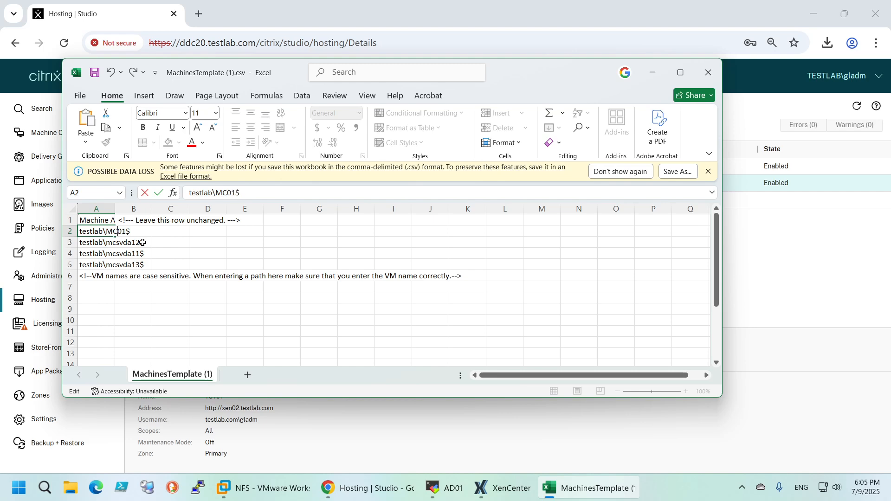
{"action": "type", "text": "SVDA"}
{"action": "key", "text": "Return"}
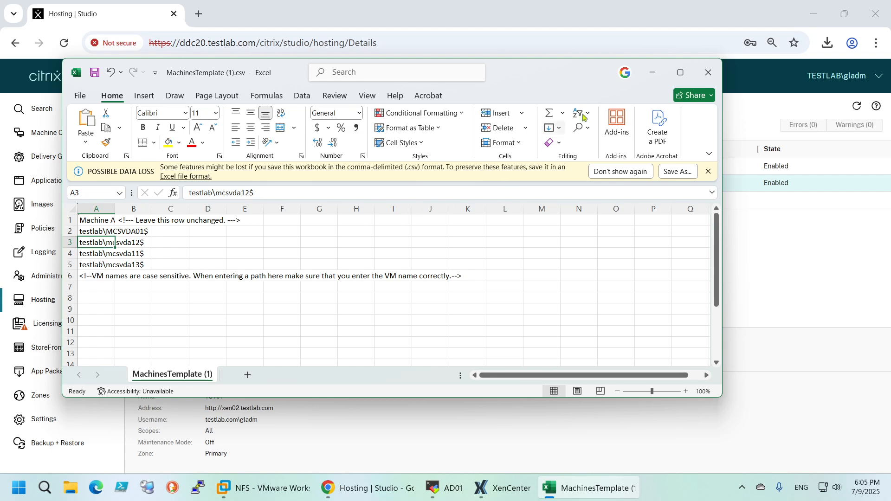
{"action": "left_click", "coordinate": [707, 72]}
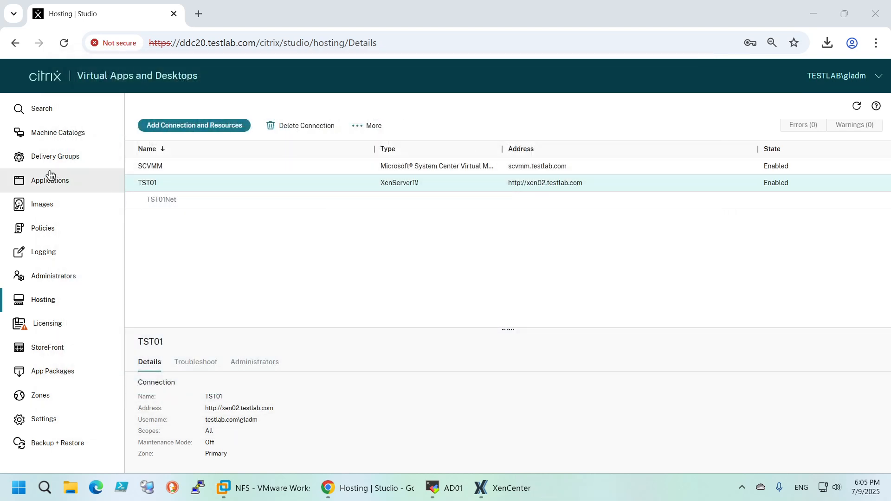
Start adding 4 machines to the MCS_VDA catalog, using existing Active Directory accounts for their identities
{"action": "left_click", "coordinate": [48, 133]}
{"action": "left_click", "coordinate": [318, 181]}
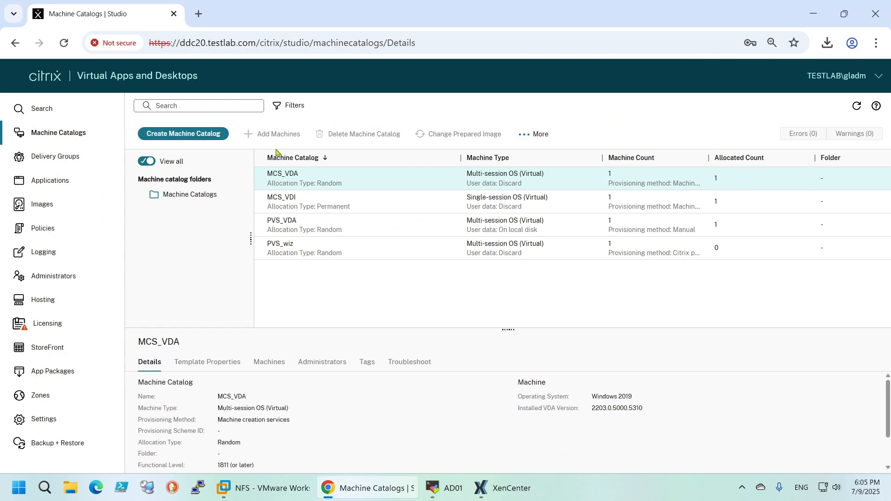
{"action": "left_click", "coordinate": [265, 135]}
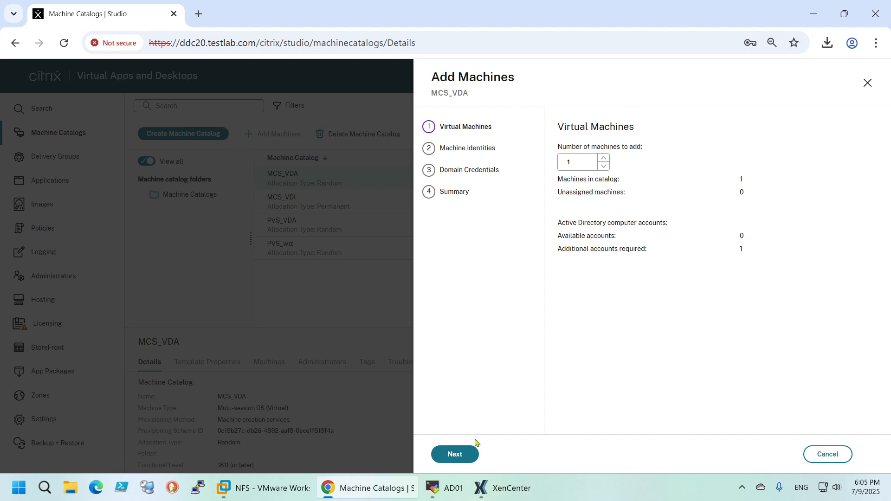
{"action": "double_click", "coordinate": [603, 158]}
{"action": "left_click", "coordinate": [603, 158]}
{"action": "left_click", "coordinate": [466, 452]}
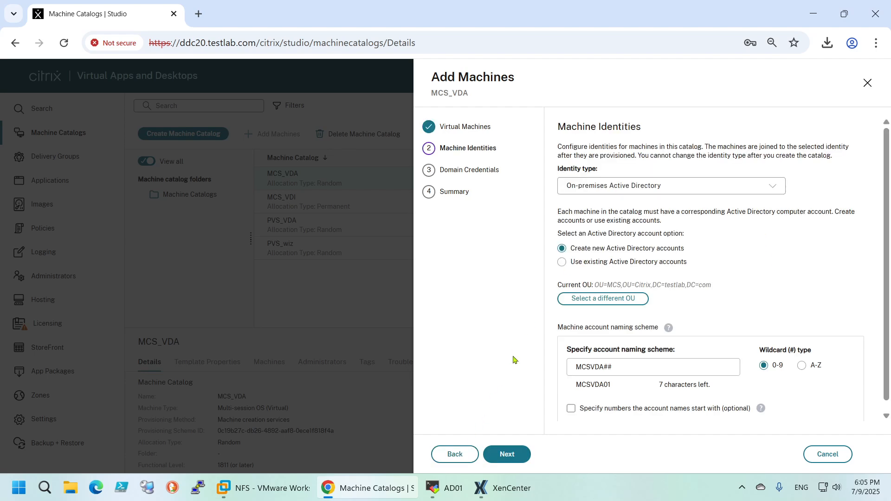
{"action": "left_click", "coordinate": [570, 263]}
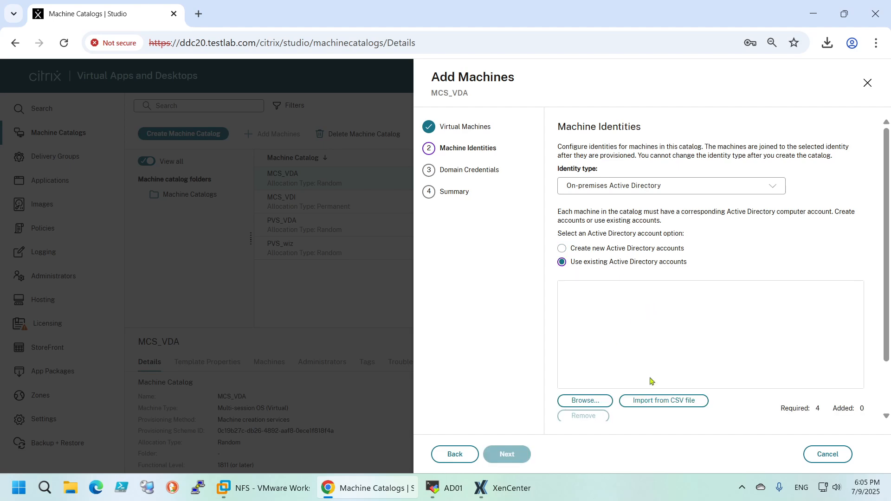
Load the edited MachinesTemplate (1).csv into the CSV import, validate its accounts, and import the valid entries
{"action": "left_click", "coordinate": [653, 400]}
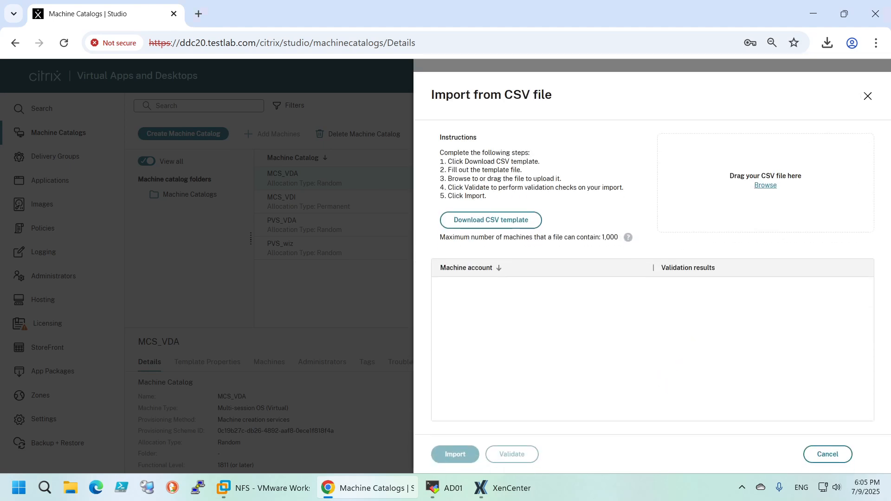
{"action": "left_click_drag", "start_coordinate": [866, 98], "coordinate": [747, 190]}
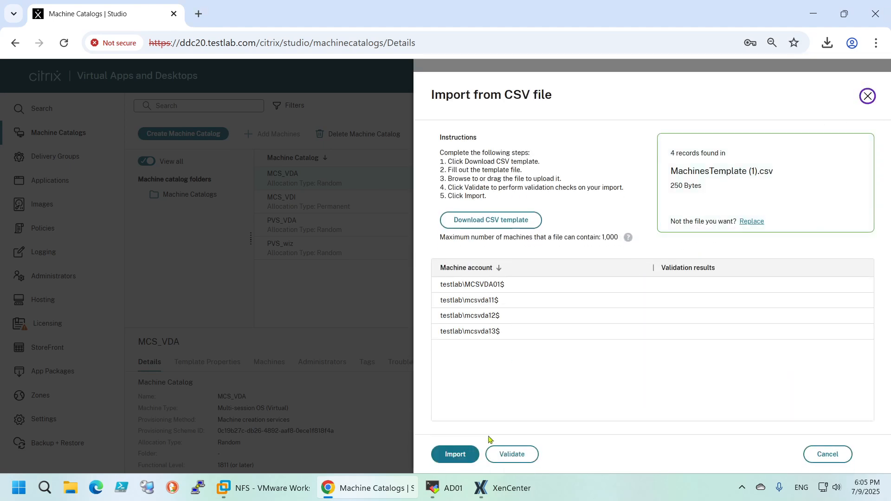
{"action": "left_click", "coordinate": [515, 454]}
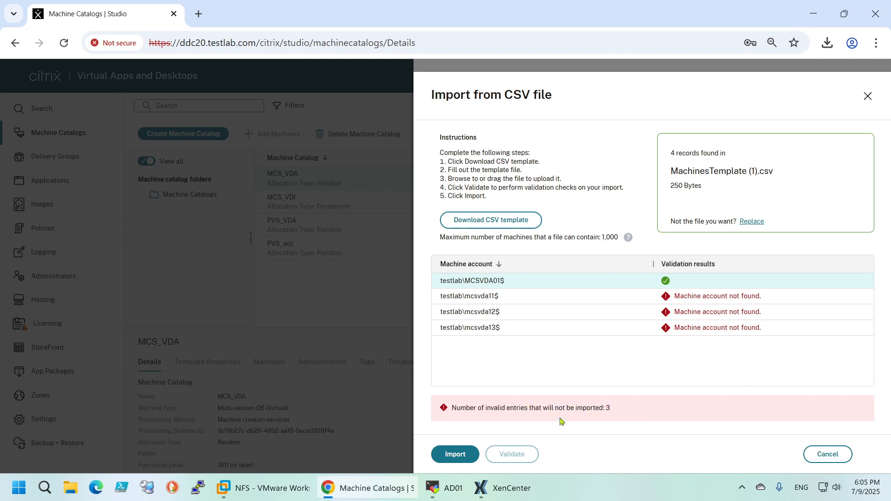
{"action": "left_click_drag", "start_coordinate": [596, 406], "coordinate": [689, 383]}
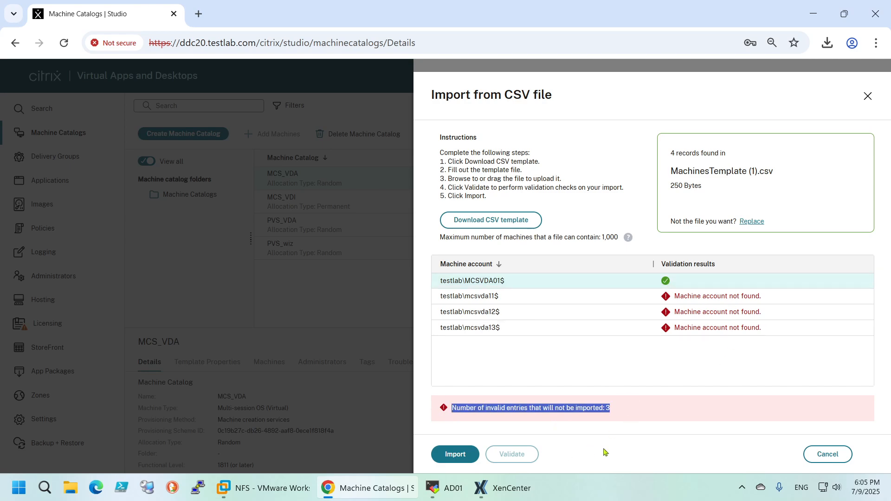
{"action": "left_click", "coordinate": [463, 459]}
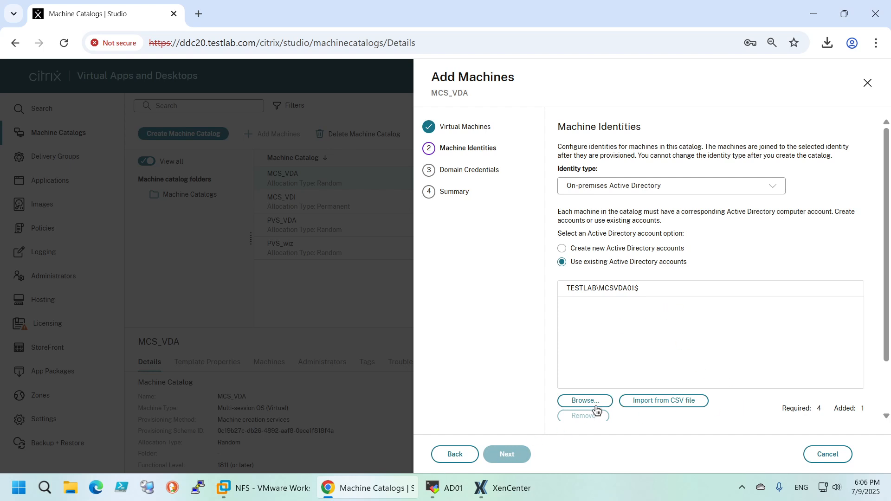
Go back from the machine identities, set the number of machines to add to 1, and return to the identities
{"action": "left_click", "coordinate": [603, 288]}
{"action": "scroll", "coordinate": [605, 357], "scroll_direction": "down", "scroll_amount": 2}
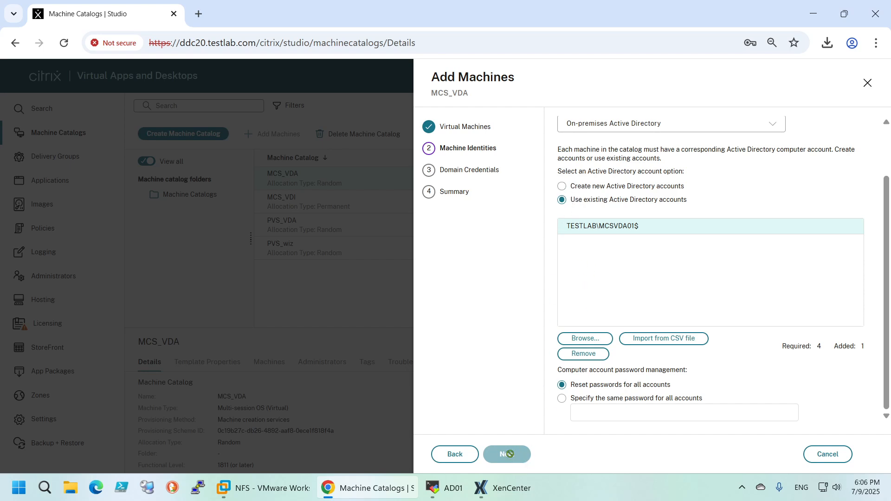
{"action": "left_click", "coordinate": [457, 452]}
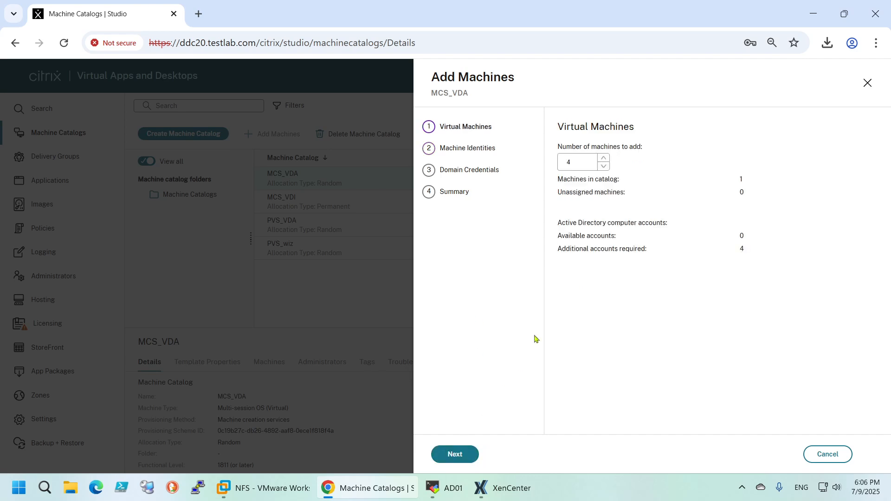
{"action": "left_click", "coordinate": [604, 166]}
{"action": "left_click", "coordinate": [604, 166]}
{"action": "left_click", "coordinate": [604, 167]}
{"action": "left_click", "coordinate": [478, 457]}
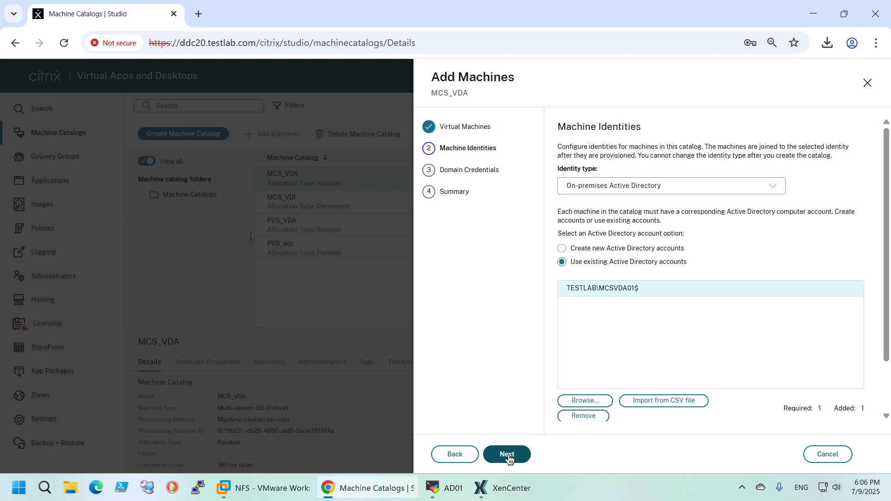
Switch to XenCenter and examine the general properties of the NFS_50 storage in the TST01 pool
{"action": "left_click", "coordinate": [504, 488]}
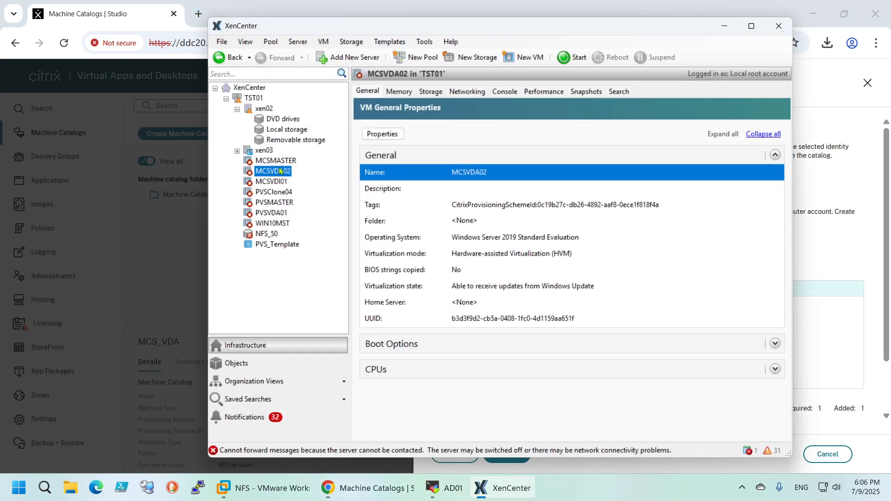
{"action": "left_click", "coordinate": [261, 236]}
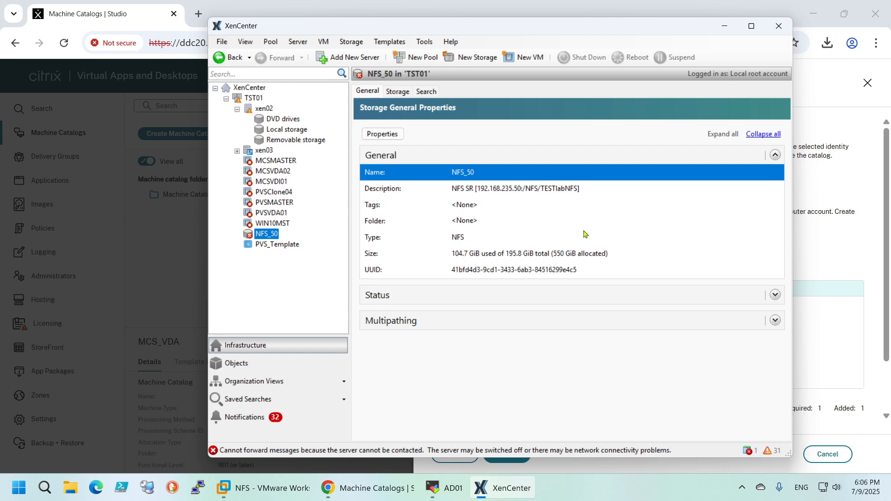
{"action": "left_click", "coordinate": [729, 28]}
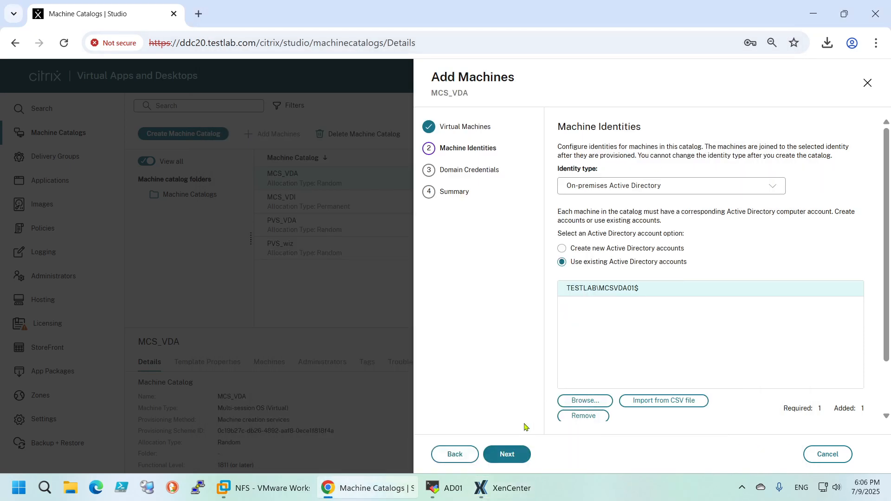
Supply the domain administrator's user name and account password, and finish adding the single machine to the MCS_VDA catalog
{"action": "left_click", "coordinate": [509, 454]}
{"action": "left_click", "coordinate": [600, 181]}
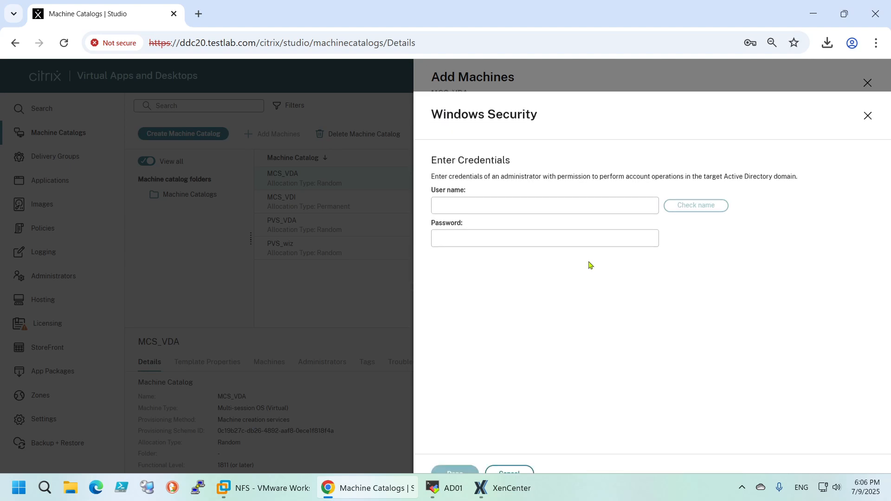
{"action": "left_click", "coordinate": [477, 187]}
{"action": "type", "text": "testlab.com\\gladm"}
{"action": "left_click", "coordinate": [446, 217]}
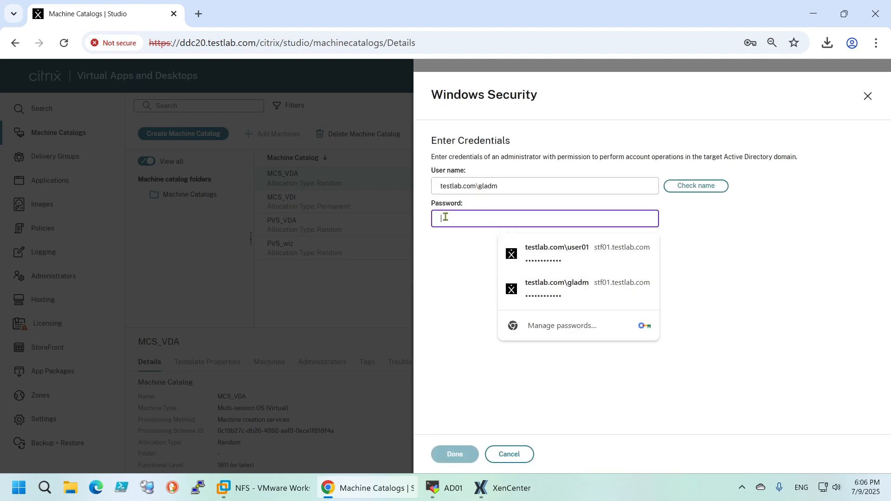
{"action": "type", "text": "••••••••••••"}
{"action": "left_click", "coordinate": [455, 450]}
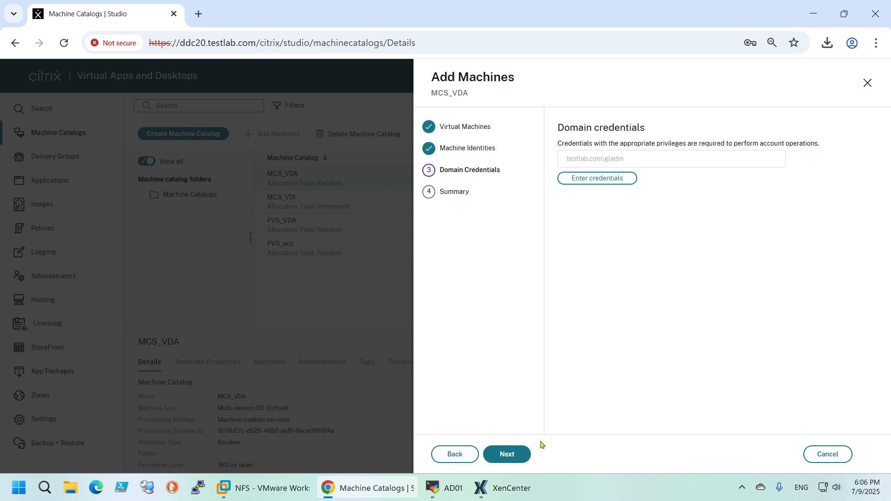
{"action": "left_click", "coordinate": [528, 451]}
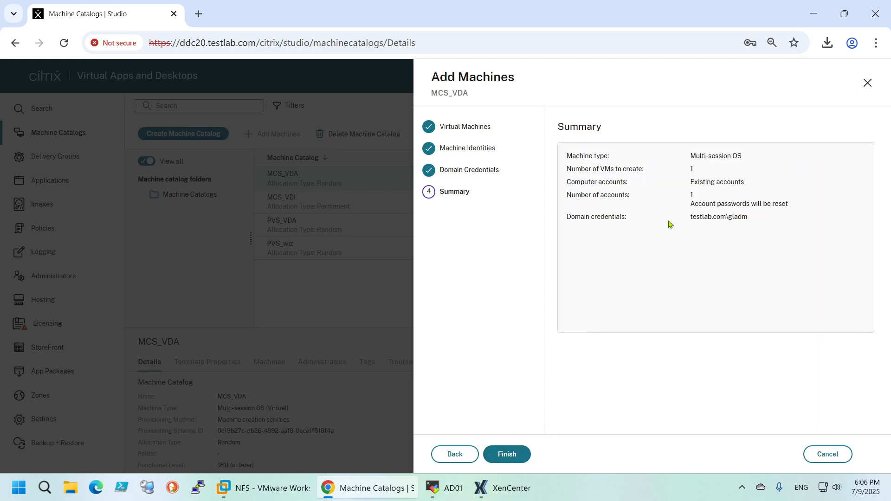
{"action": "left_click", "coordinate": [519, 458]}
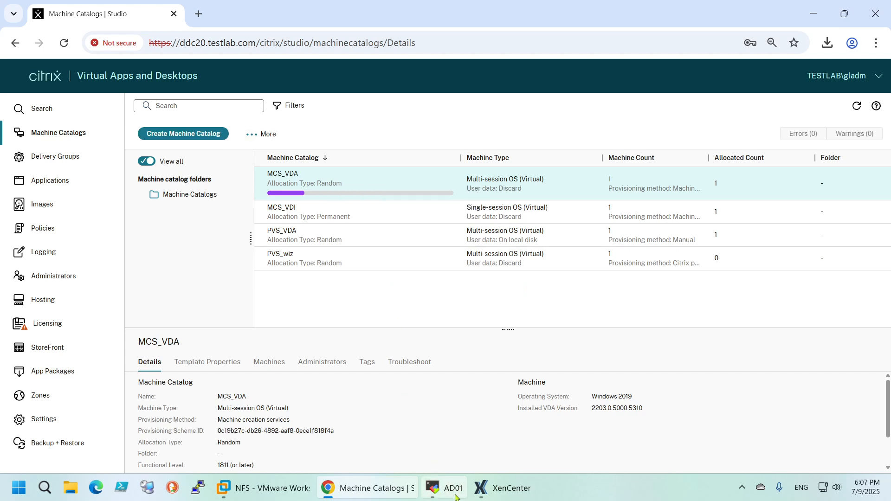
Check the NFS_50 storage in XenCenter, and return to Studio to inspect the PVS_VDA catalog with a wider Machine Count column
{"action": "left_click", "coordinate": [501, 482]}
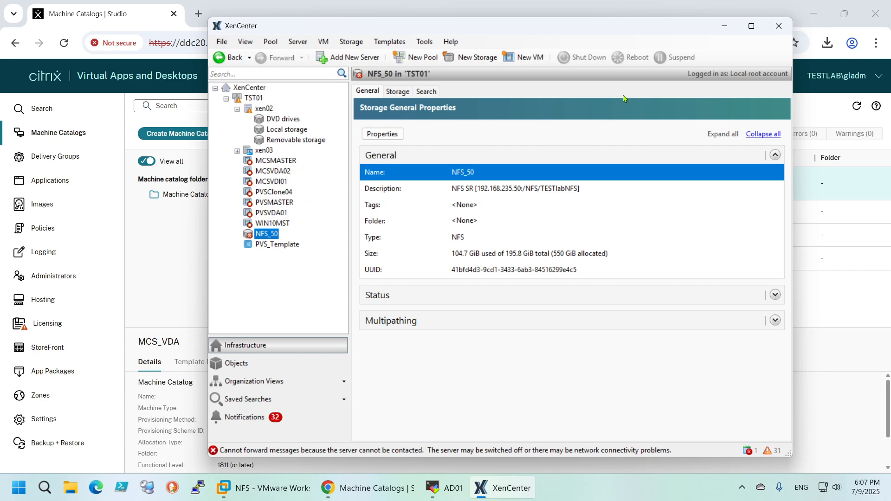
{"action": "left_click", "coordinate": [724, 27]}
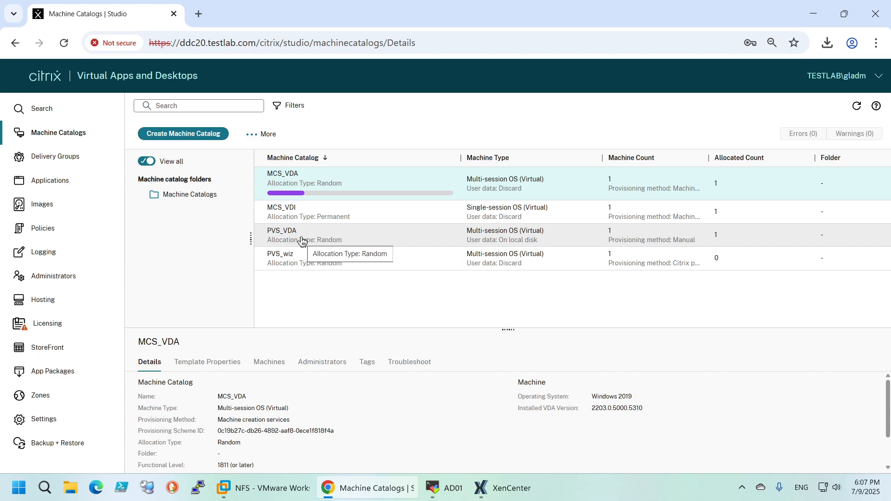
{"action": "left_click", "coordinate": [364, 243]}
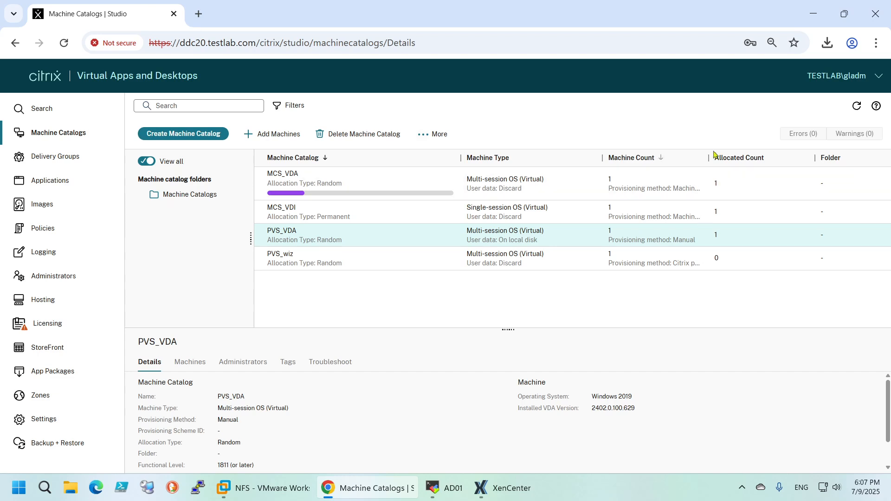
{"action": "left_click_drag", "start_coordinate": [709, 158], "coordinate": [749, 157]}
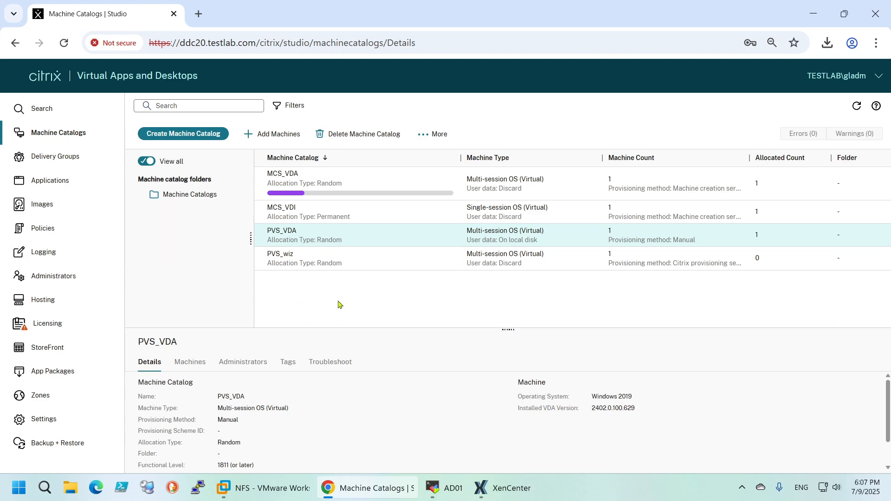
Examine the details of the SCVMM hosting connection and return to the machine catalogs
{"action": "left_click", "coordinate": [48, 300]}
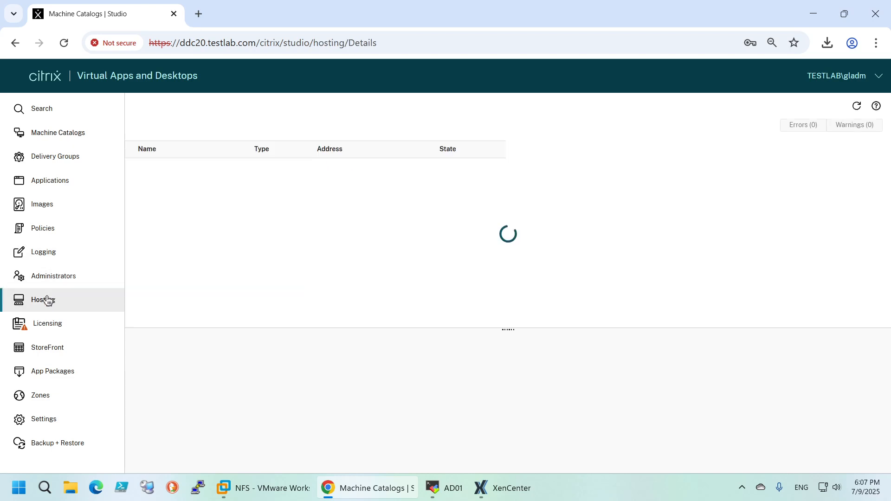
{"action": "left_click", "coordinate": [177, 168]}
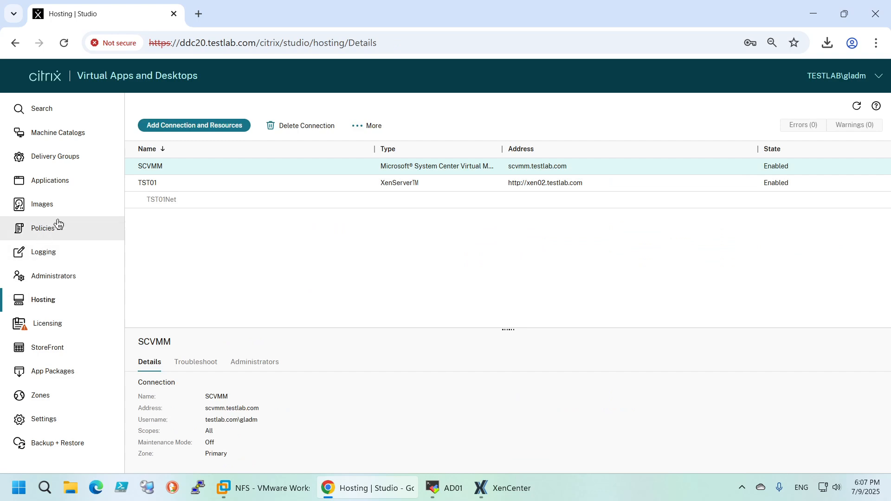
{"action": "left_click", "coordinate": [57, 137]}
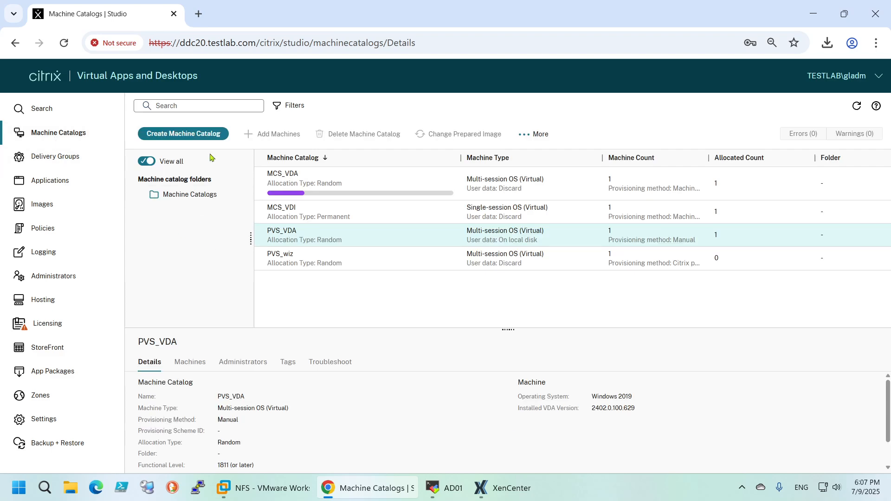
Start a Multi-session OS catalog of power-managed machines deployed by other service or technology, with minimum functional level 1811 (or later)
{"action": "left_click", "coordinate": [188, 135]}
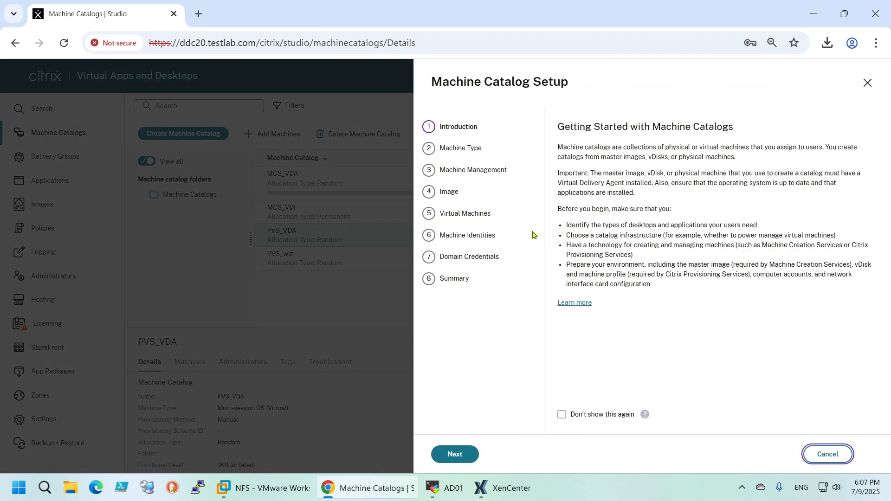
{"action": "left_click", "coordinate": [453, 454]}
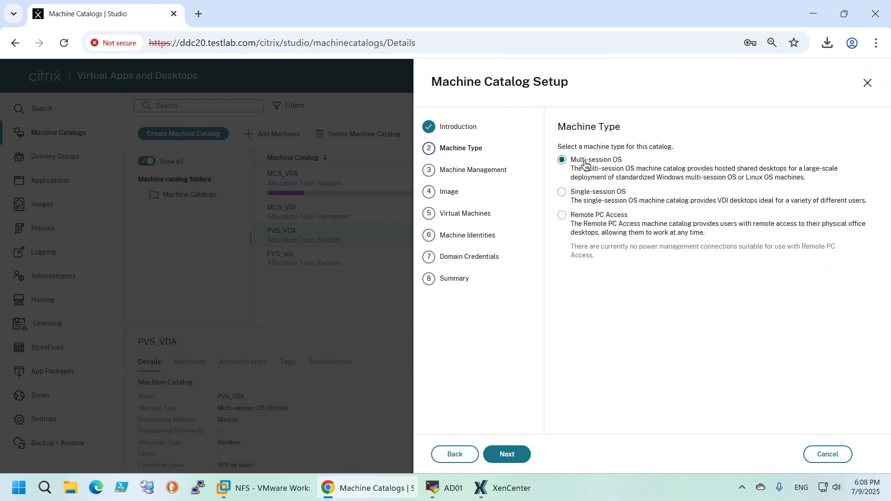
{"action": "left_click", "coordinate": [505, 452]}
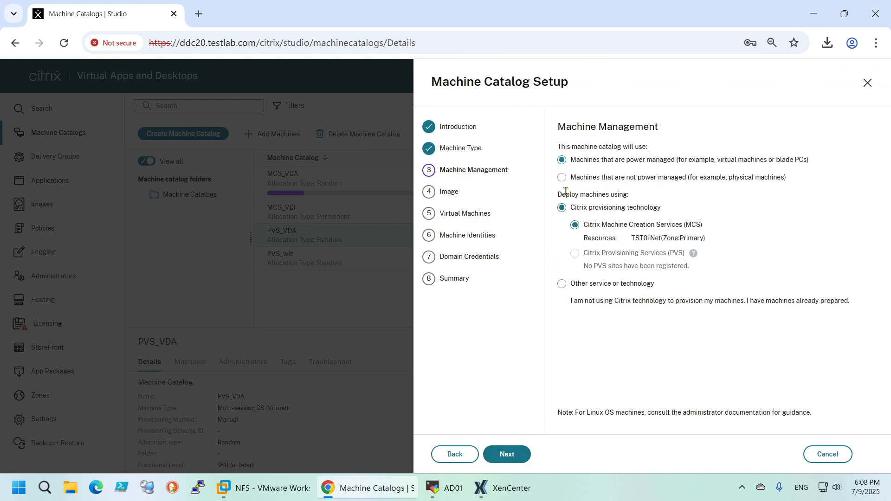
{"action": "left_click", "coordinate": [562, 283]}
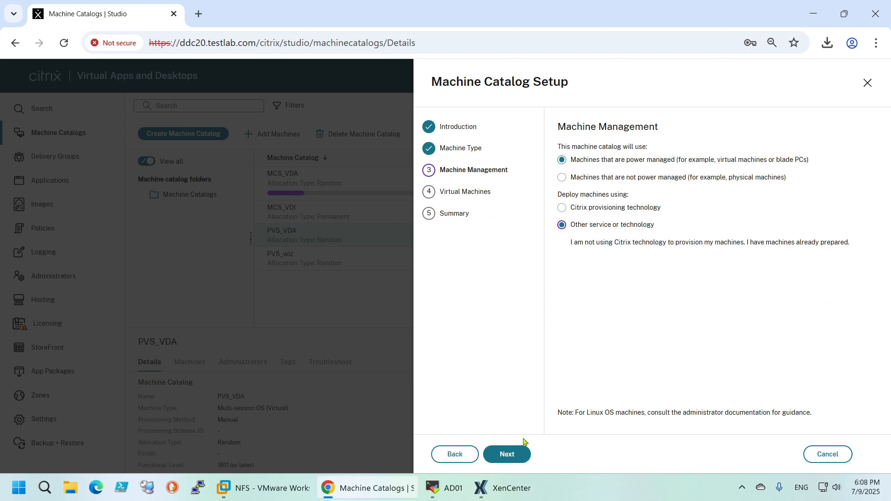
{"action": "left_click", "coordinate": [512, 461]}
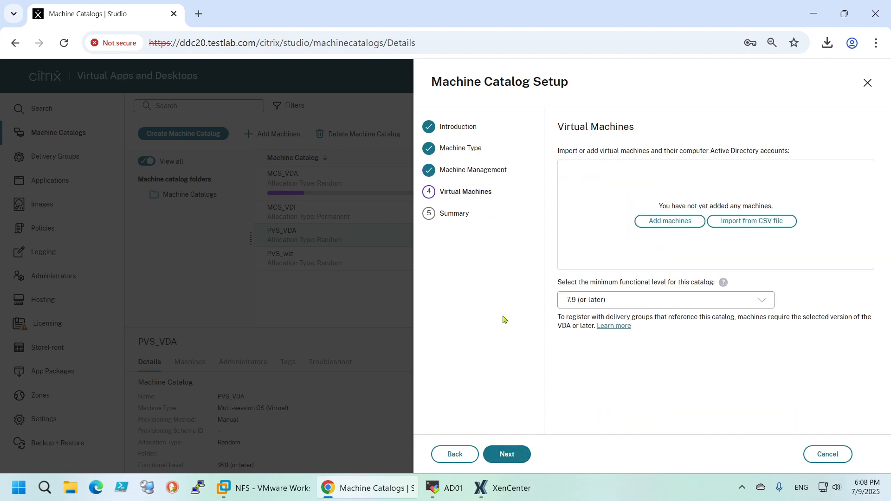
{"action": "left_click", "coordinate": [603, 301]}
{"action": "left_click", "coordinate": [615, 368]}
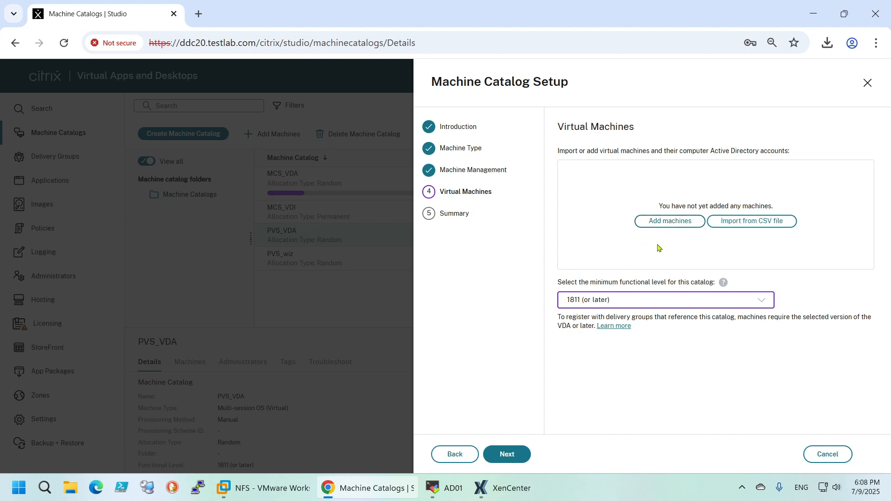
Add the virtual machine pvsclone01 from HypCluster in the SCVMM connection's HypGroup to the new catalog
{"action": "left_click", "coordinate": [655, 222]}
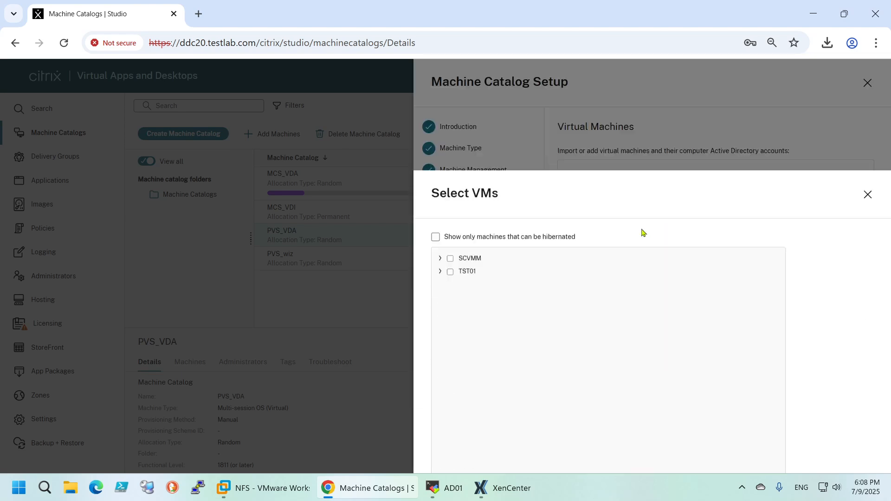
{"action": "left_click", "coordinate": [440, 159]}
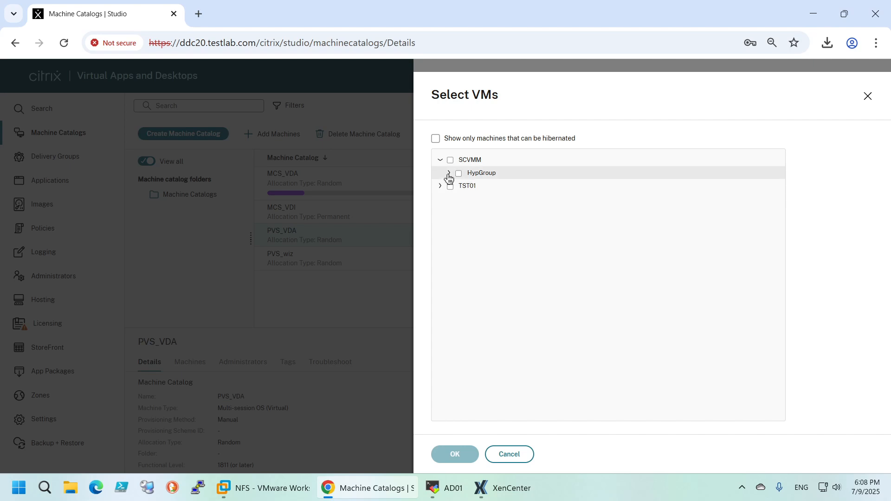
{"action": "left_click", "coordinate": [449, 172]}
{"action": "left_click", "coordinate": [455, 187]}
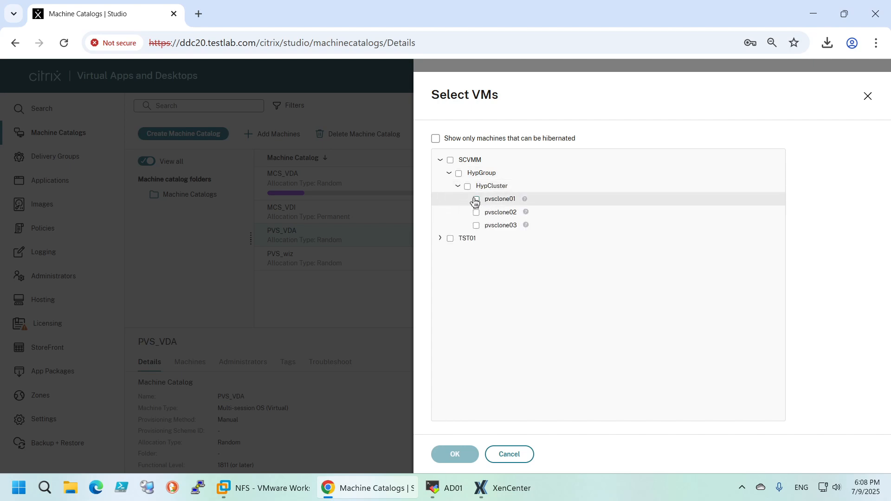
{"action": "left_click", "coordinate": [476, 199]}
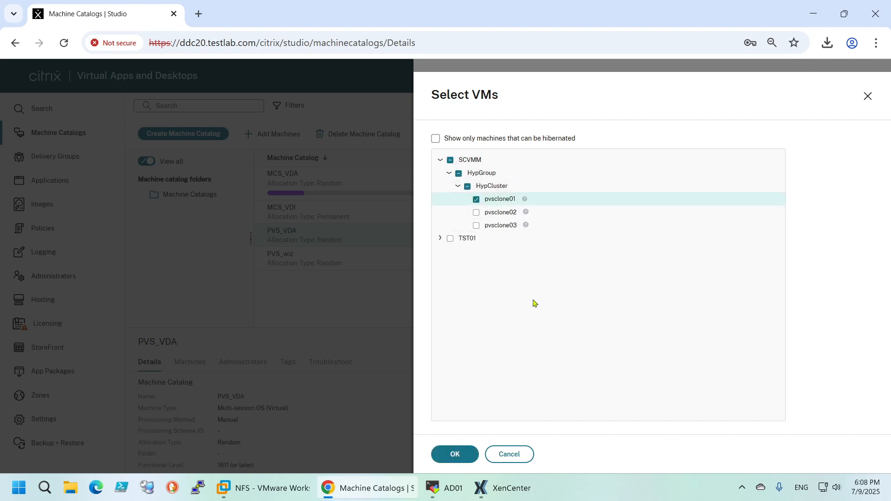
{"action": "left_click", "coordinate": [458, 449]}
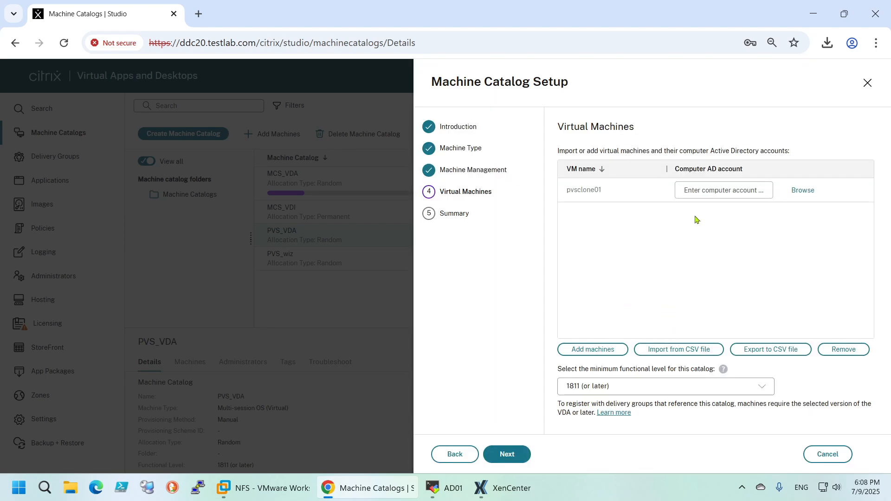
Find the Active Directory computer account pvsclone01, check its name, and assign it to the pvsclone01 machine
{"action": "left_click", "coordinate": [724, 195]}
{"action": "left_click", "coordinate": [804, 191]}
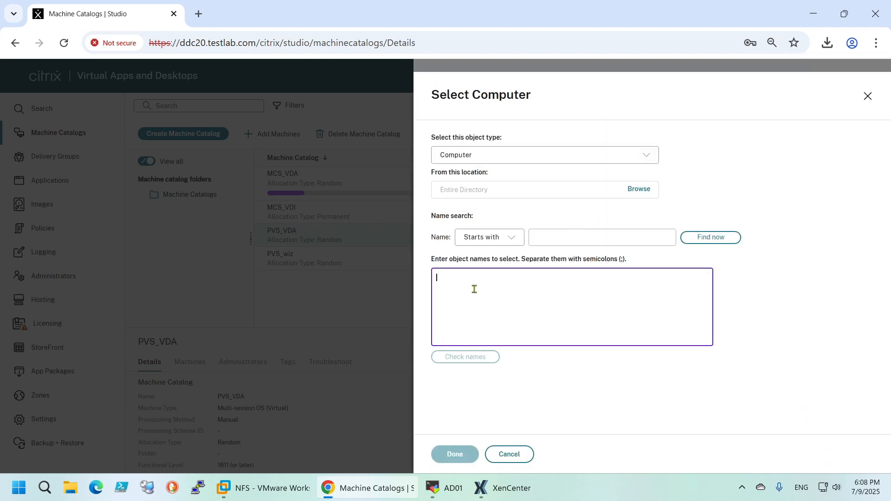
{"action": "type", "text": "pvsclone01"}
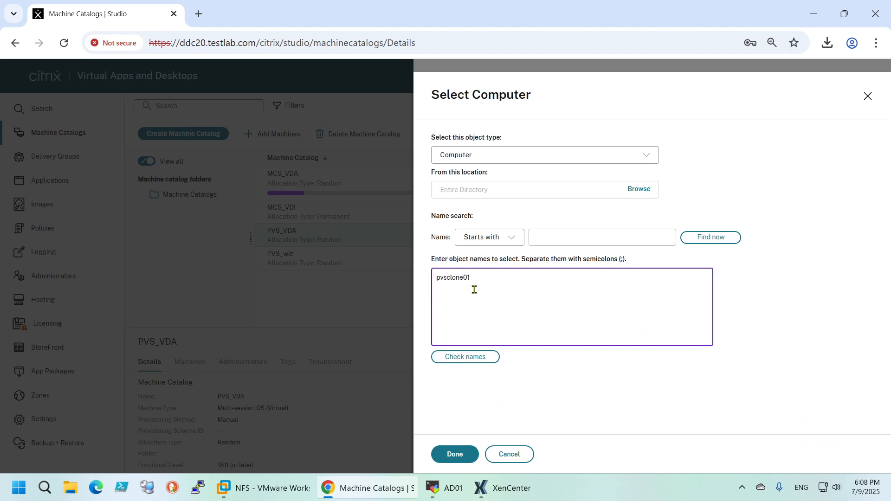
{"action": "left_click", "coordinate": [468, 356]}
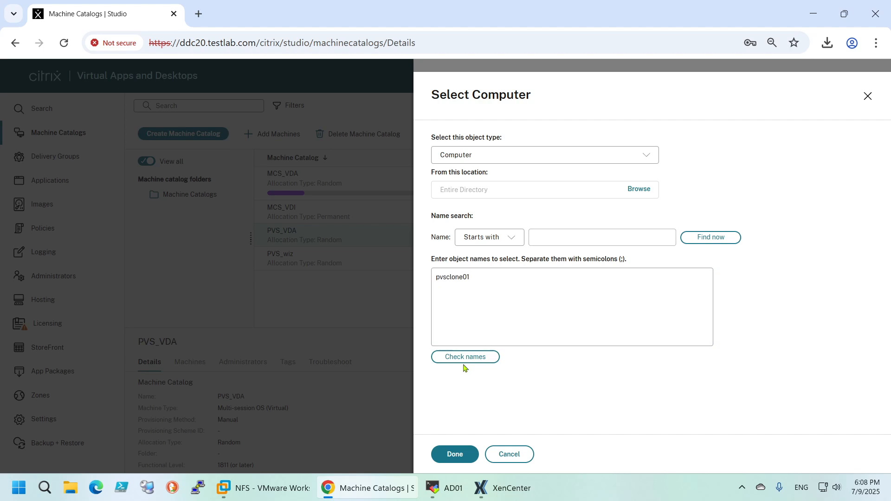
{"action": "left_click", "coordinate": [447, 454]}
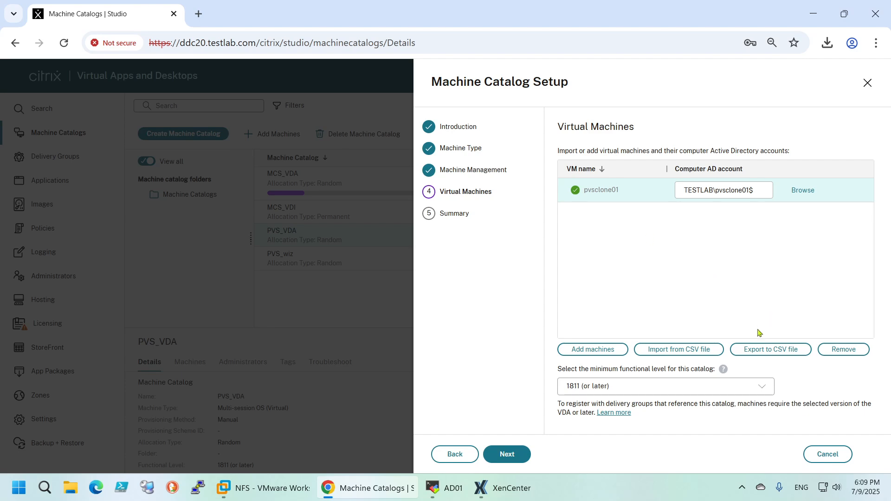
Export the machine list to a CSV file, open it in Excel, and fit the VM Path and Machine Account columns to their contents
{"action": "left_click", "coordinate": [766, 352]}
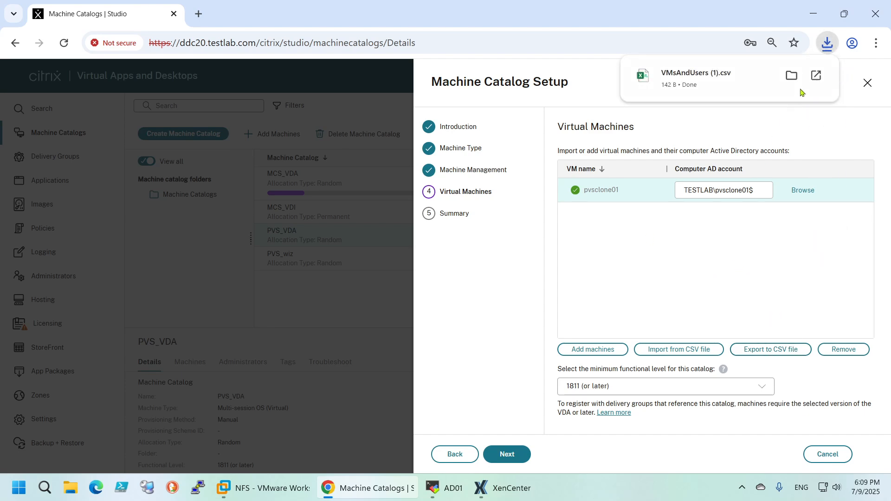
{"action": "left_click", "coordinate": [686, 81]}
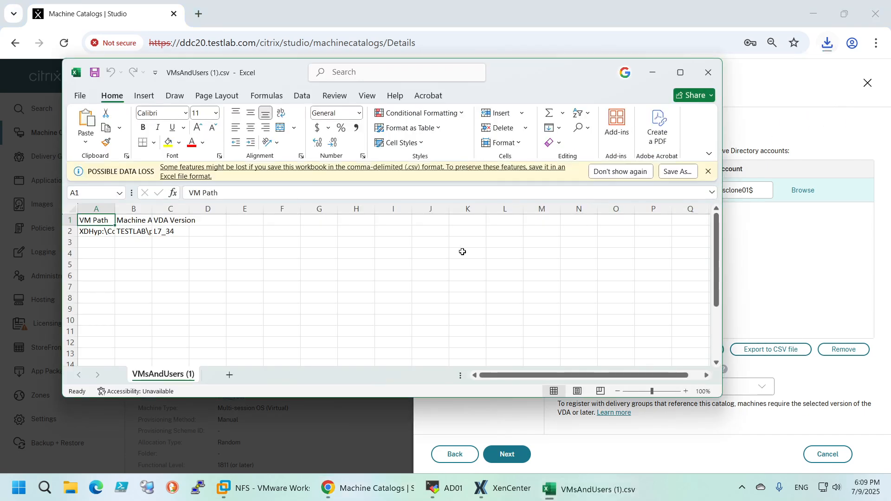
{"action": "double_click", "coordinate": [114, 208]}
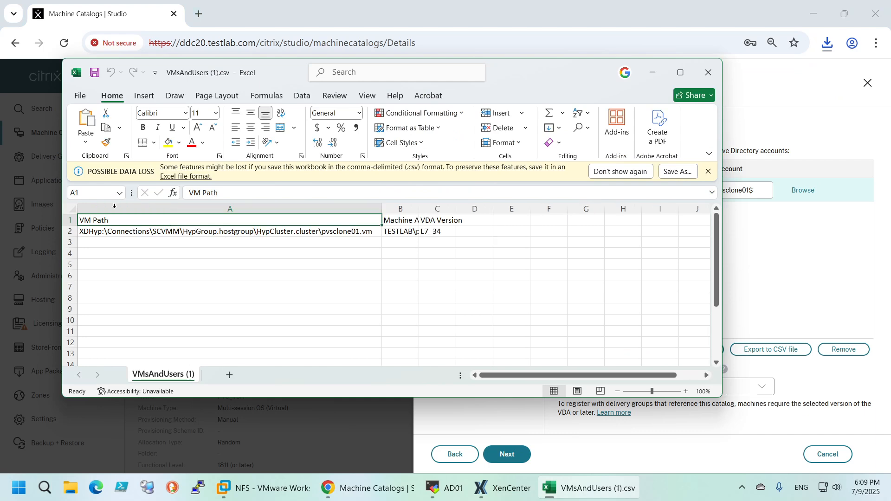
{"action": "double_click", "coordinate": [415, 207]}
{"action": "left_click", "coordinate": [431, 236]}
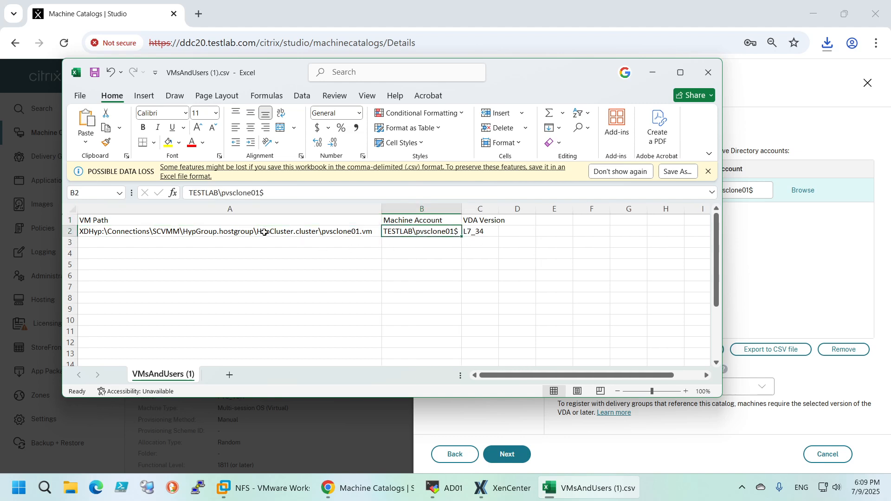
Examine the connection, host group and cluster portion of the VM path in cell A2 of the exported CSV
{"action": "left_click", "coordinate": [235, 238]}
{"action": "double_click", "coordinate": [84, 232]}
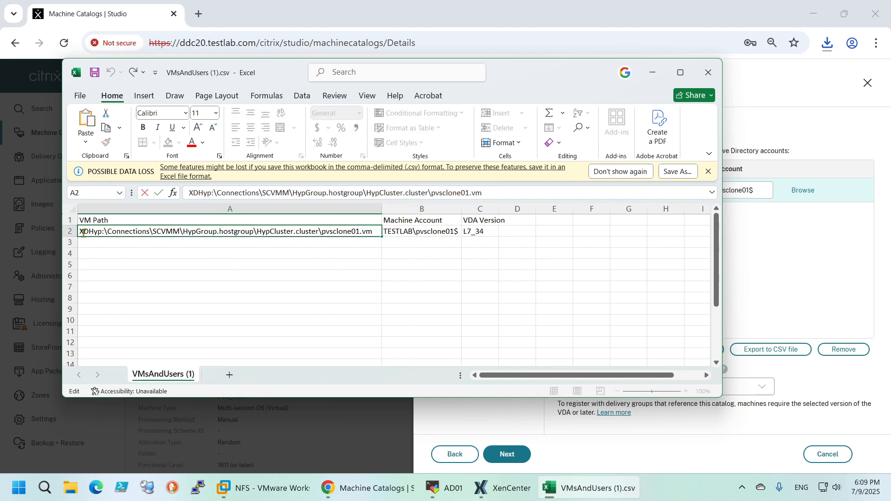
{"action": "left_click_drag", "start_coordinate": [80, 232], "coordinate": [321, 234]}
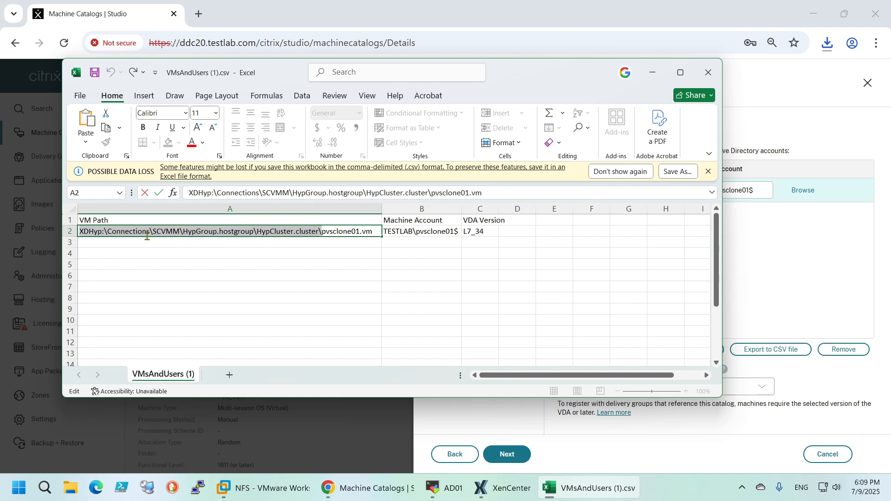
{"action": "right_click", "coordinate": [119, 232]}
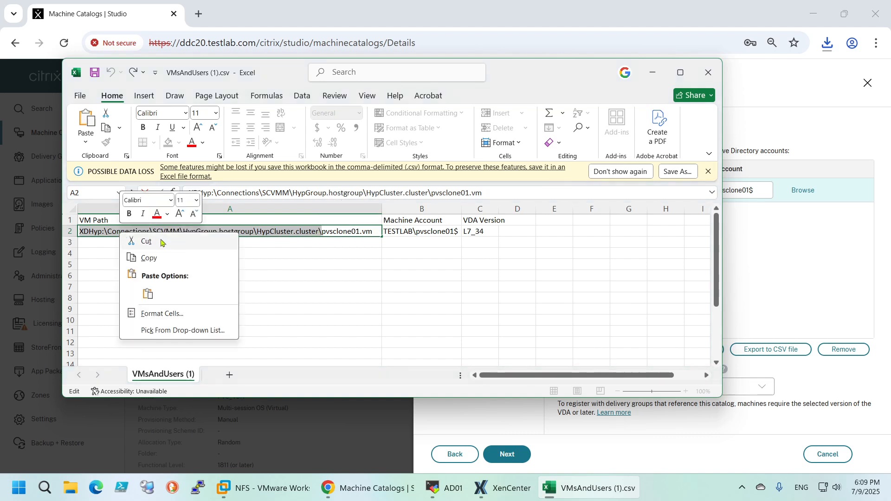
{"action": "left_click", "coordinate": [251, 268]}
{"action": "left_click_drag", "start_coordinate": [542, 74], "coordinate": [512, 99]}
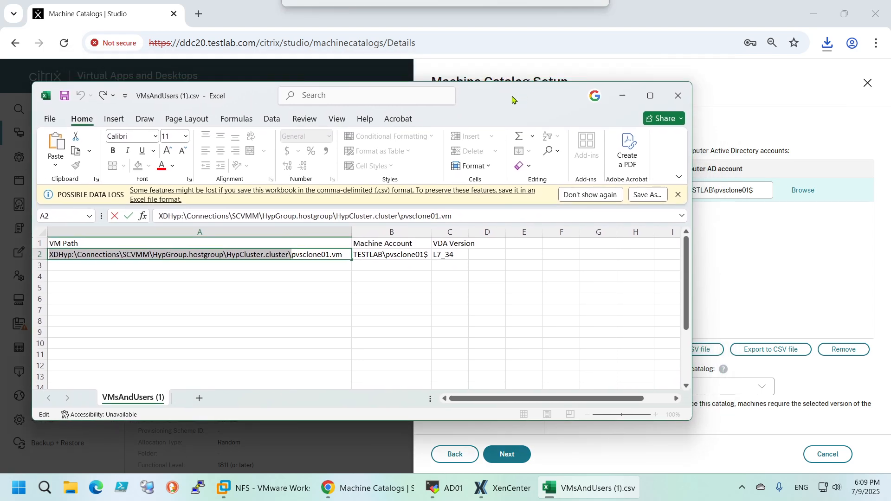
{"action": "left_click", "coordinate": [622, 96]}
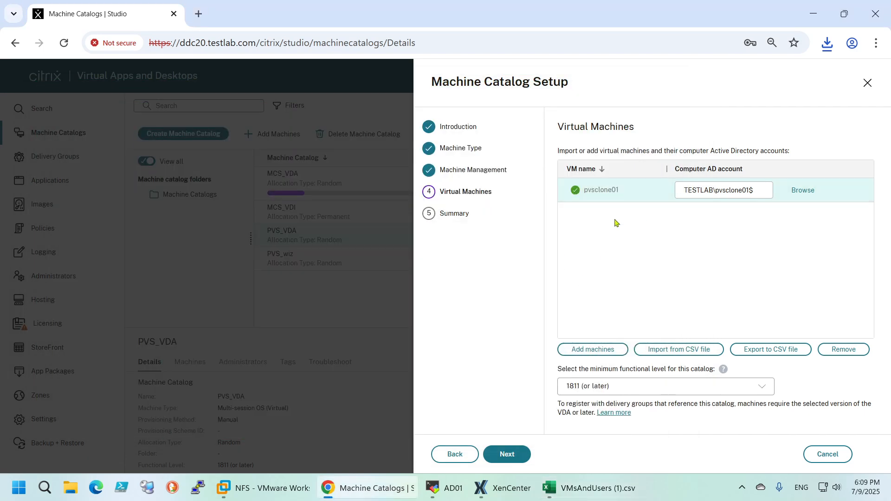
Download the CSV template for importing virtual machines into the catalog and open VMsTemplate.csv in Excel
{"action": "left_click", "coordinate": [661, 354]}
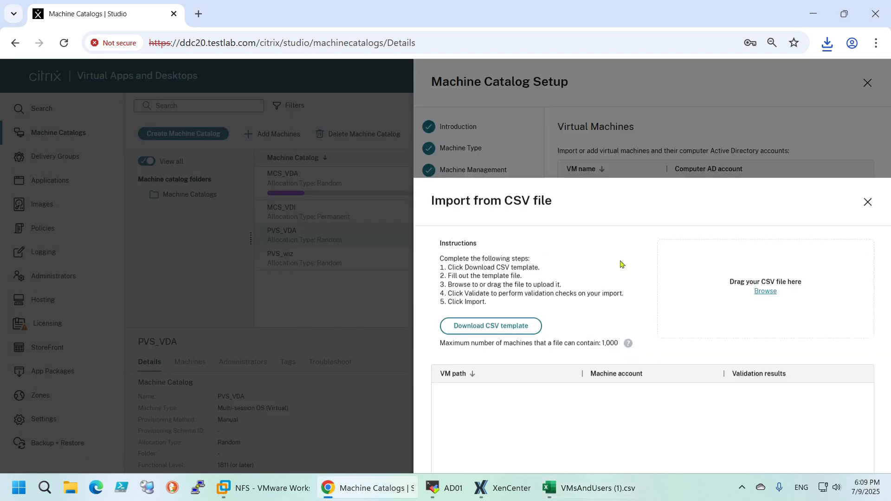
{"action": "left_click", "coordinate": [488, 224]}
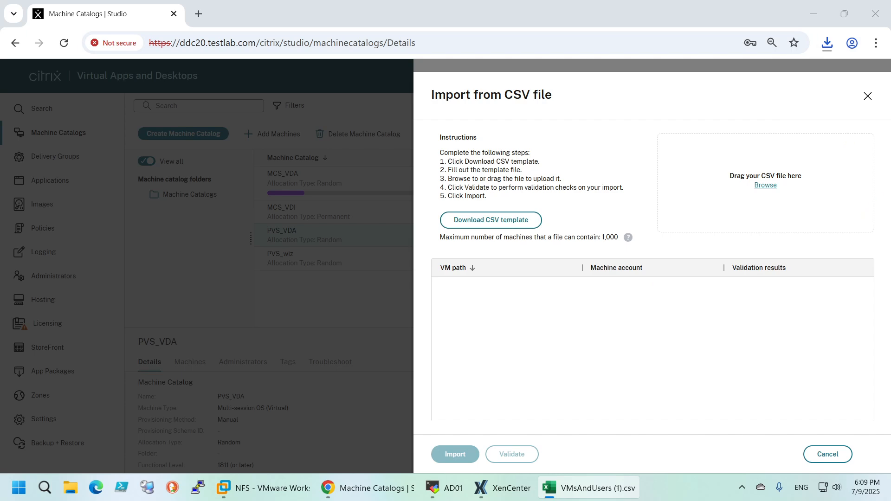
{"action": "left_click", "coordinate": [826, 43]}
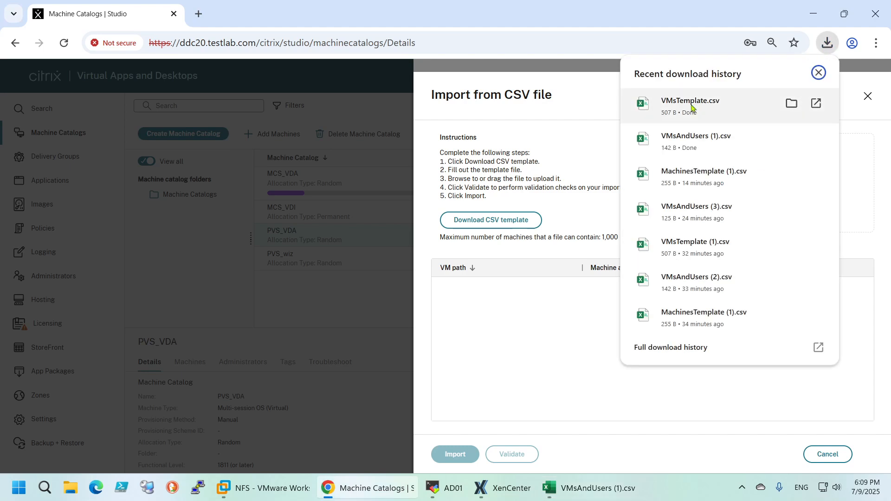
{"action": "left_click_drag", "start_coordinate": [702, 108], "coordinate": [517, 274]}
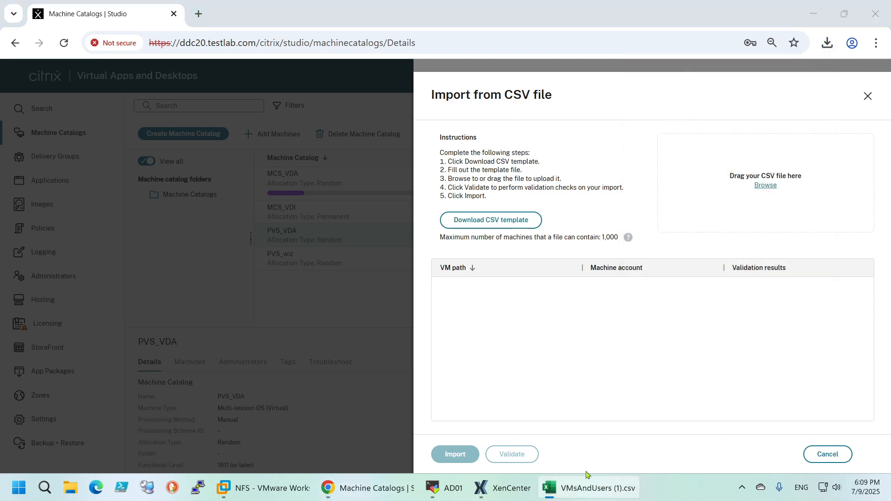
{"action": "mouse_move", "coordinate": [589, 490]}
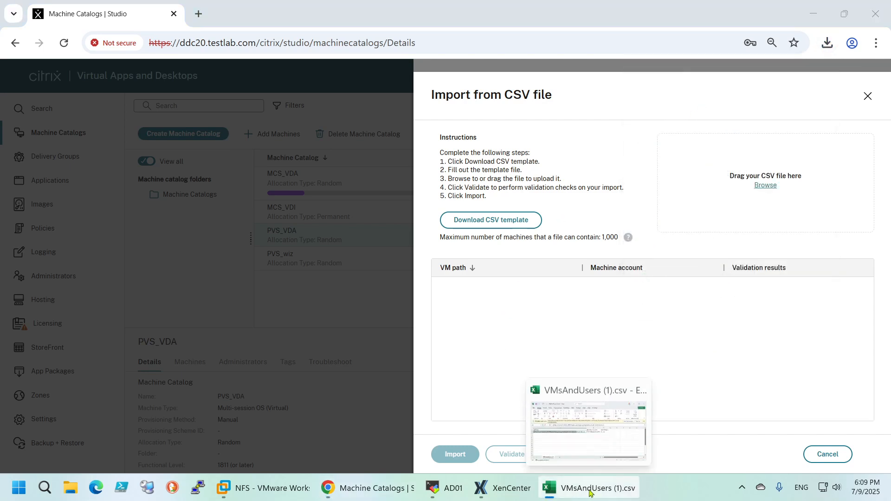
{"action": "left_click", "coordinate": [589, 493]}
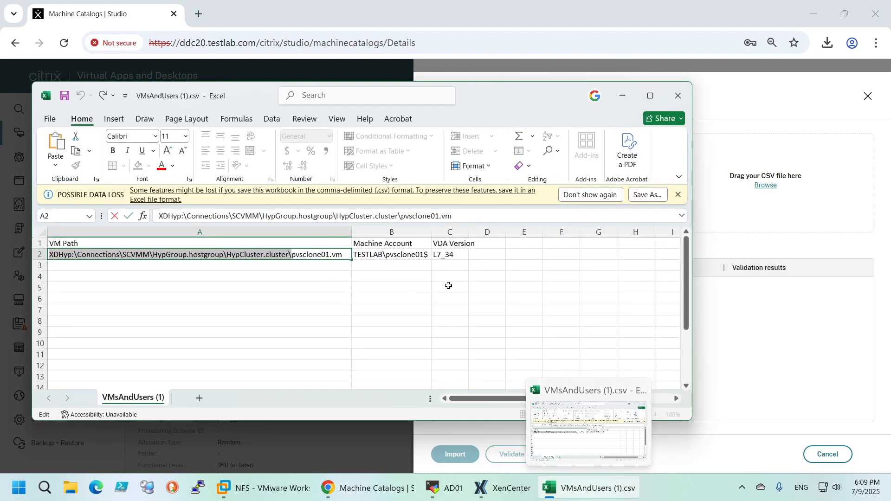
{"action": "left_click", "coordinate": [411, 309]}
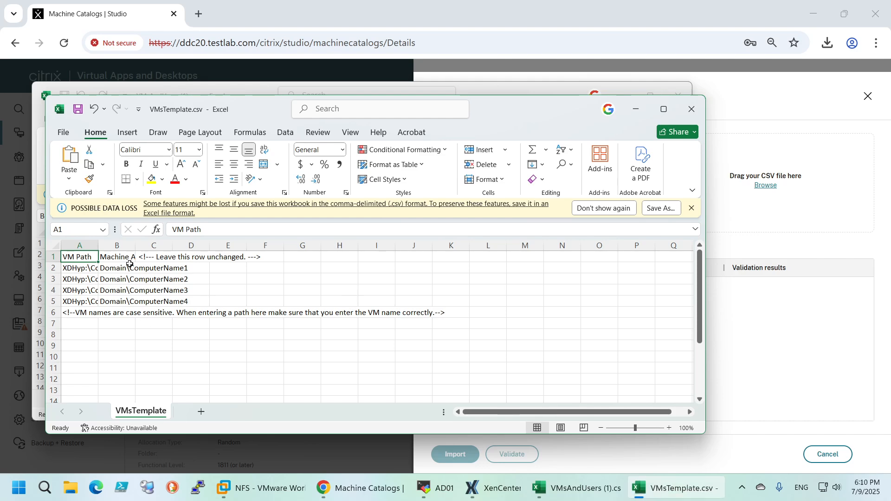
Maximize VMsTemplate.csv, fit the VM Path and Machine Account columns to their contents, and review the sample entries in row 2
{"action": "left_click", "coordinate": [663, 109]}
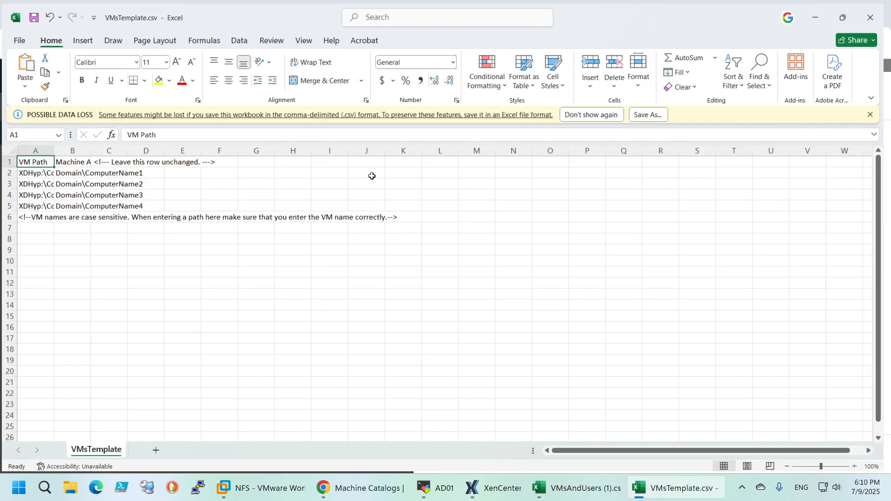
{"action": "double_click", "coordinate": [52, 149]}
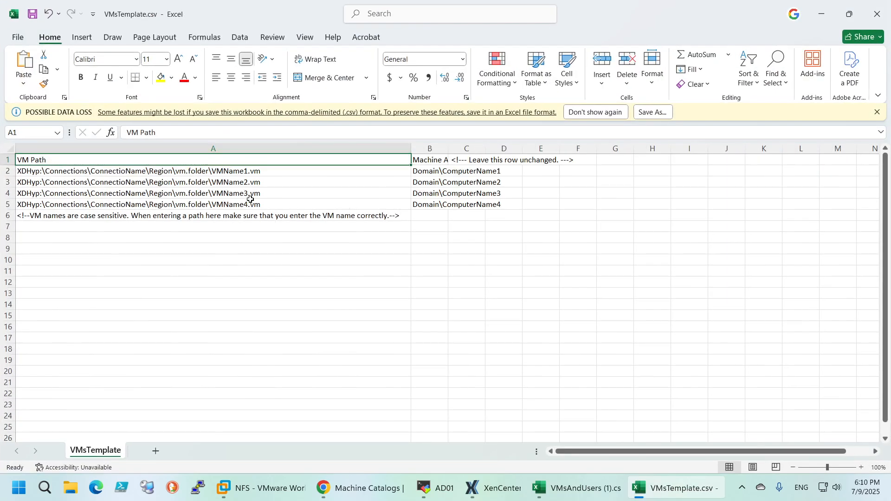
{"action": "double_click", "coordinate": [448, 149]}
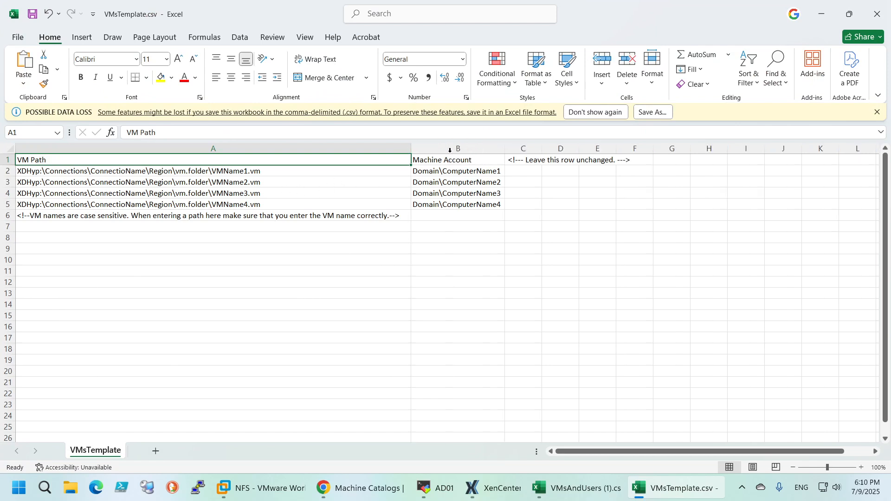
{"action": "left_click", "coordinate": [40, 173]}
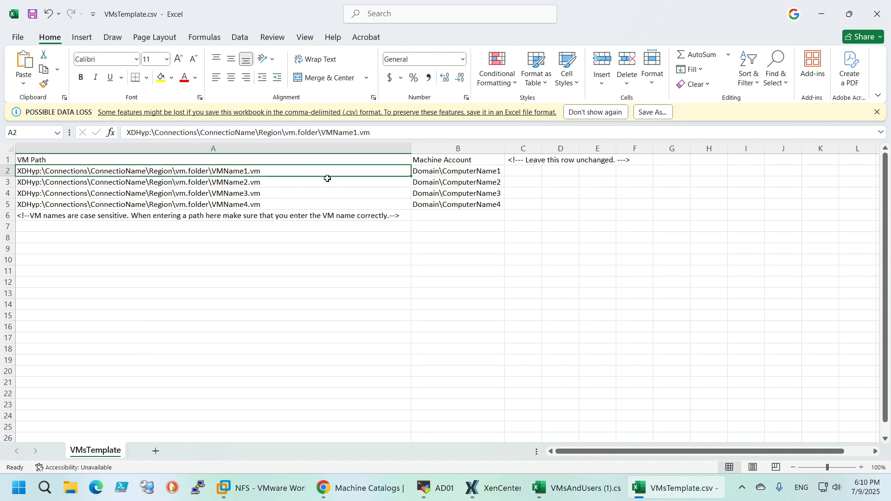
{"action": "left_click", "coordinate": [426, 175]}
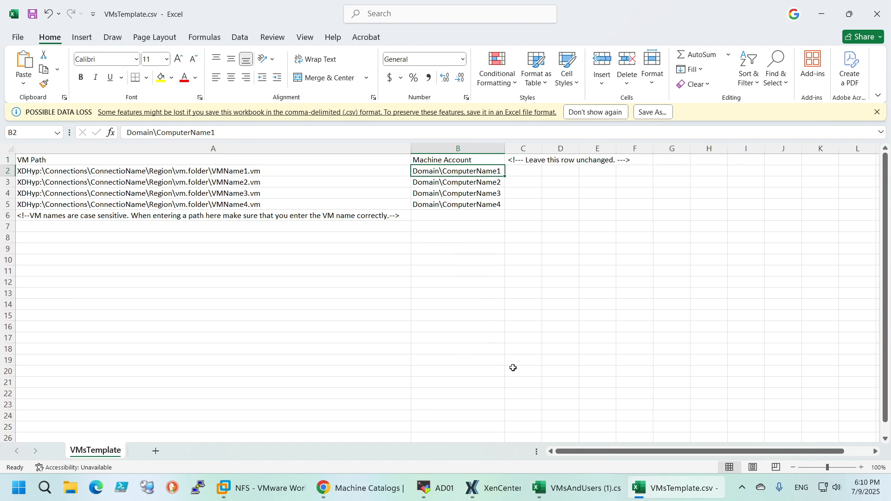
Copy the pvsclone01 VM path from VMsAndUsers (1).csv into A2 of VMsTemplate.csv and fill it down to A5
{"action": "left_click", "coordinate": [575, 488]}
{"action": "left_click", "coordinate": [186, 258]}
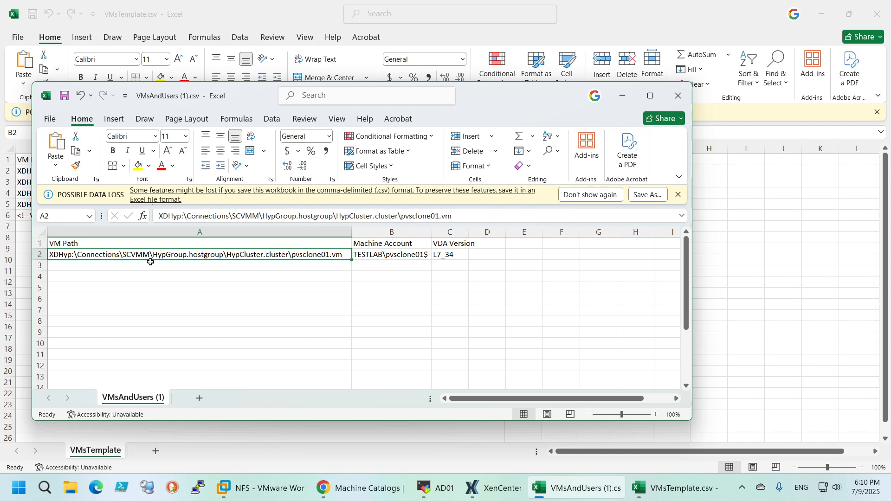
{"action": "key", "text": "ctrl+c"}
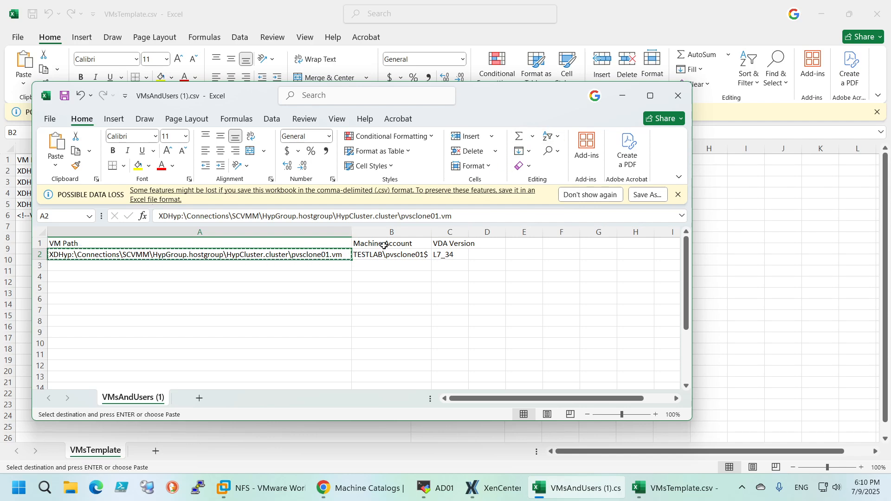
{"action": "left_click", "coordinate": [622, 95]}
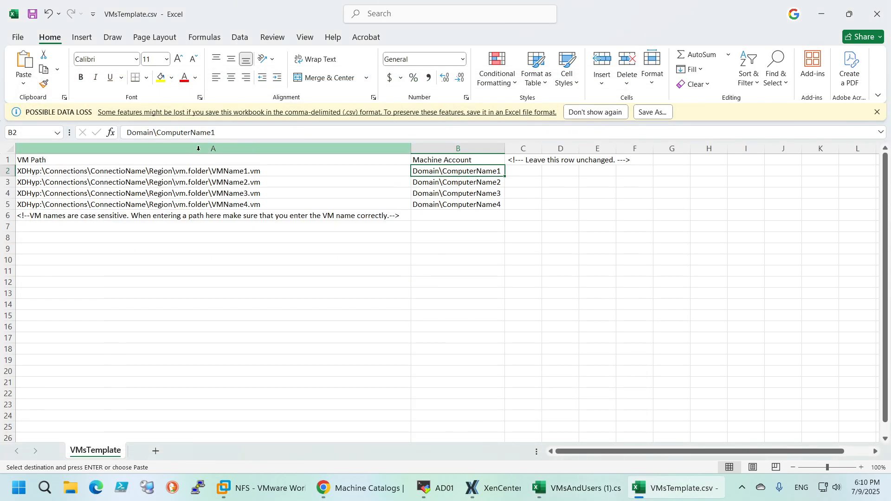
{"action": "left_click", "coordinate": [99, 174]}
{"action": "key", "text": "ctrl+v"}
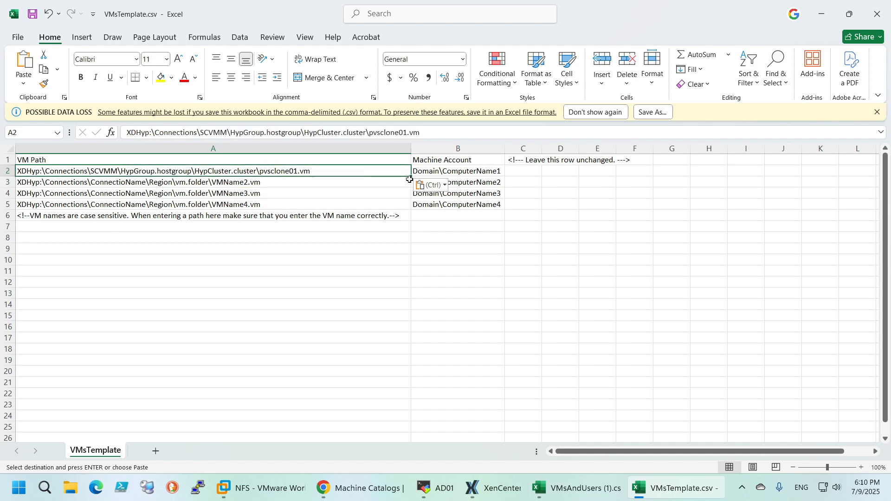
{"action": "left_click_drag", "start_coordinate": [411, 177], "coordinate": [382, 202]}
{"action": "left_click", "coordinate": [303, 201]}
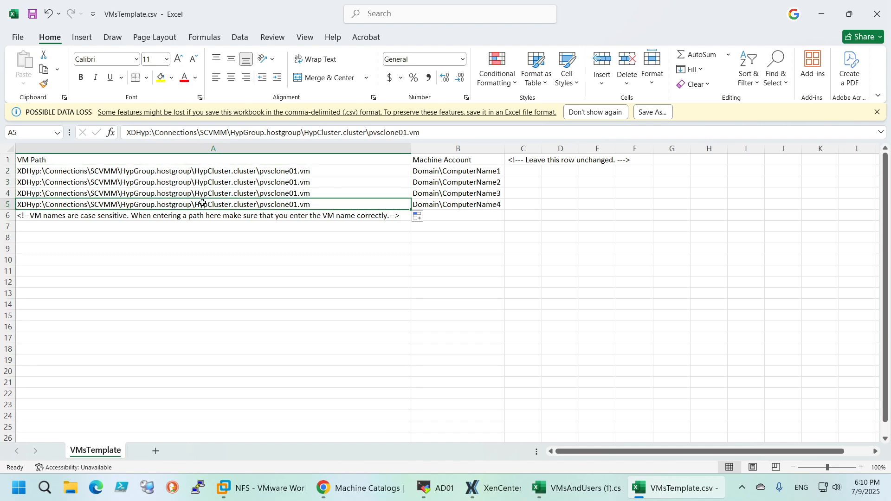
Delete row 5, the fourth machine entry, from VMsTemplate.csv
{"action": "left_click", "coordinate": [459, 205], "text": "shift"}
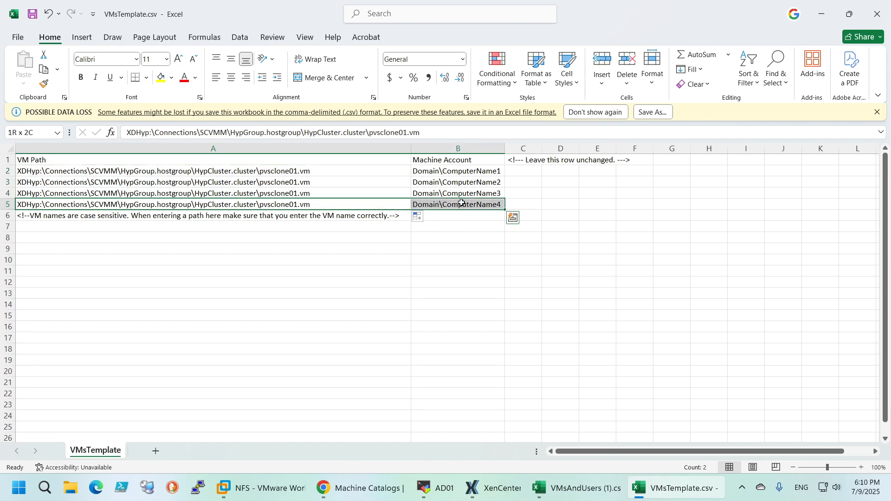
{"action": "left_click", "coordinate": [7, 204]}
{"action": "right_click", "coordinate": [12, 208]}
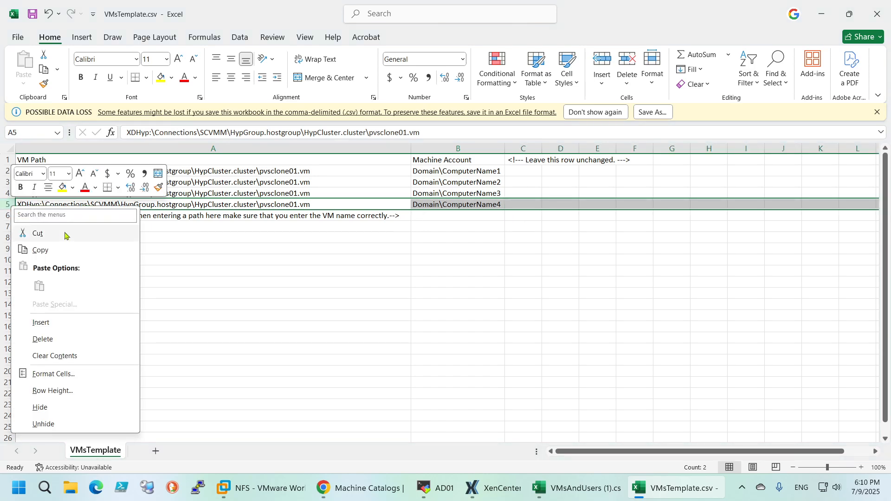
{"action": "left_click", "coordinate": [59, 339]}
Change the VM names in the paths to pvsclone02.vm in A3 and pvsclone03.vm in A4
{"action": "left_click", "coordinate": [296, 181]}
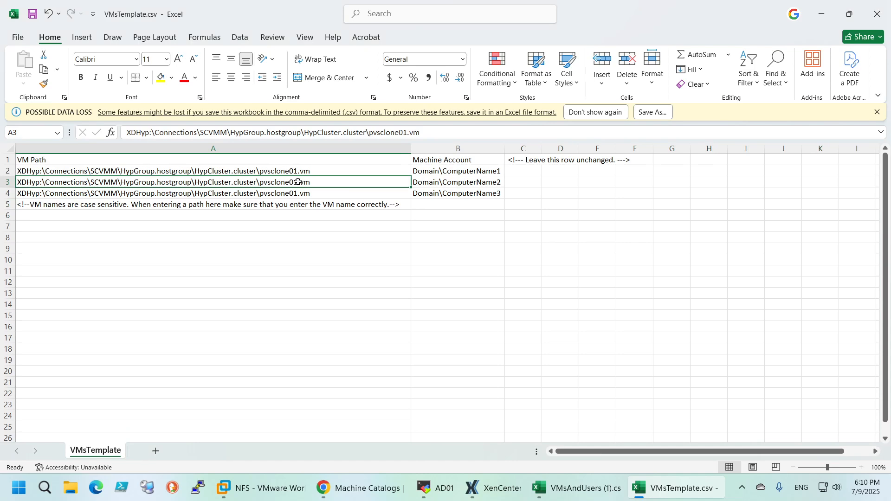
{"action": "double_click", "coordinate": [296, 181]}
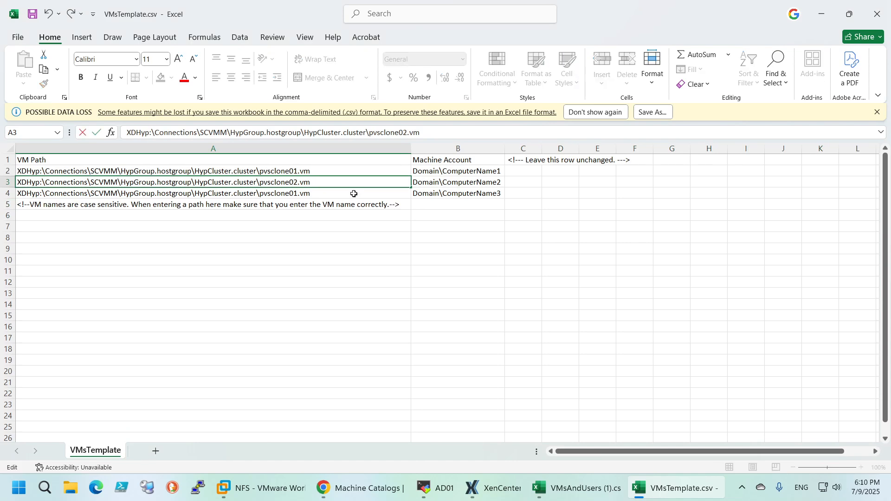
{"action": "left_click", "coordinate": [297, 194]}
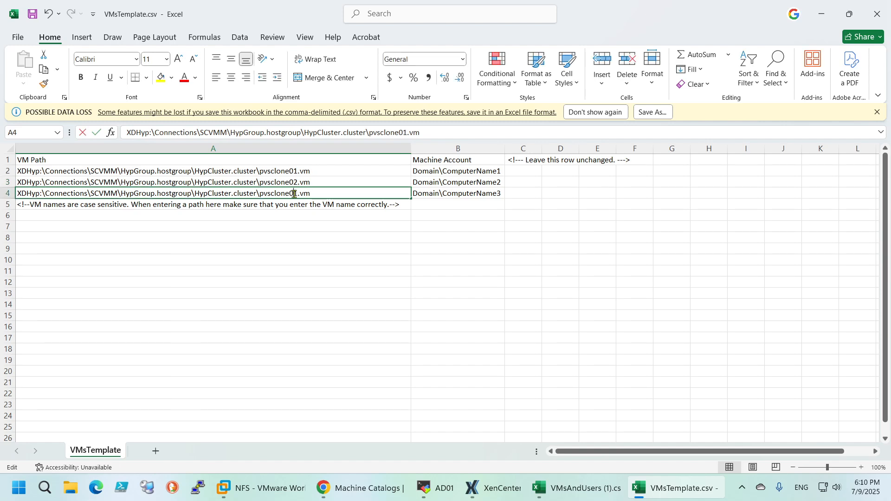
{"action": "double_click", "coordinate": [297, 193]}
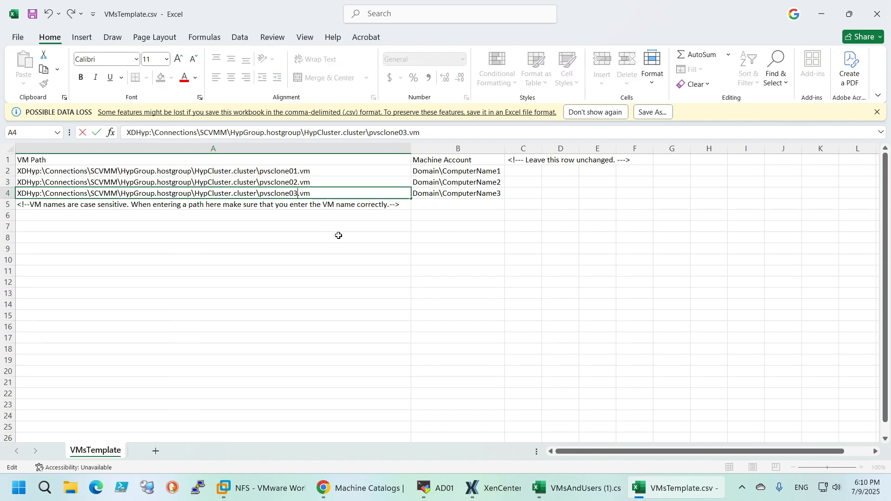
{"action": "left_click", "coordinate": [486, 183]}
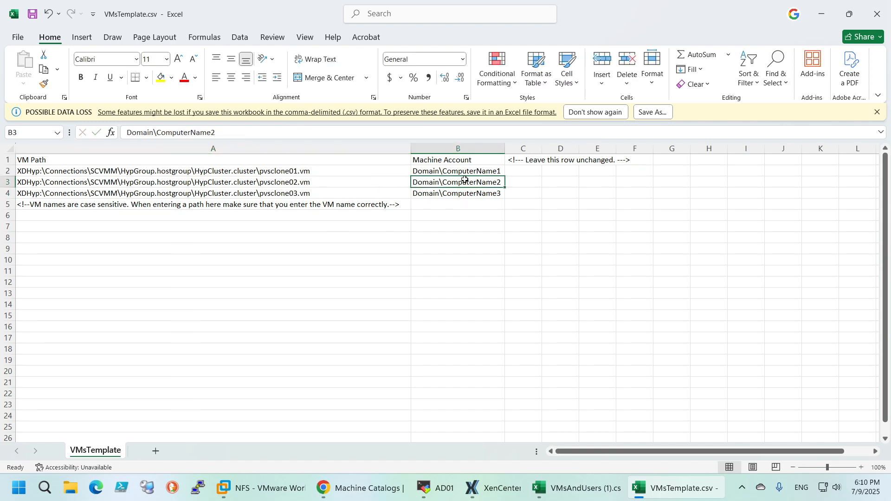
Copy the machine account TESTLAB\pvsclone01$ from VMsAndUsers (1).csv into B2 of VMsTemplate.csv
{"action": "left_click", "coordinate": [576, 491]}
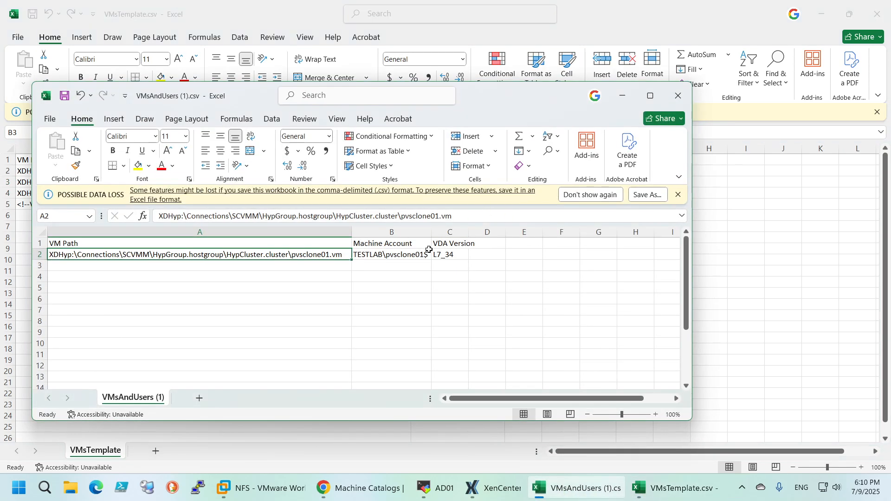
{"action": "left_click", "coordinate": [428, 250]}
{"action": "key", "text": "ctrl+c"}
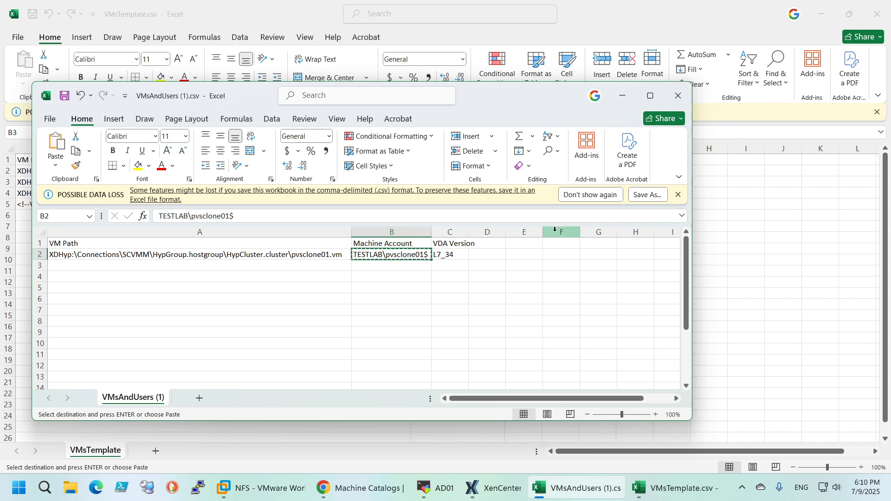
{"action": "left_click", "coordinate": [623, 95]}
{"action": "left_click", "coordinate": [485, 171]}
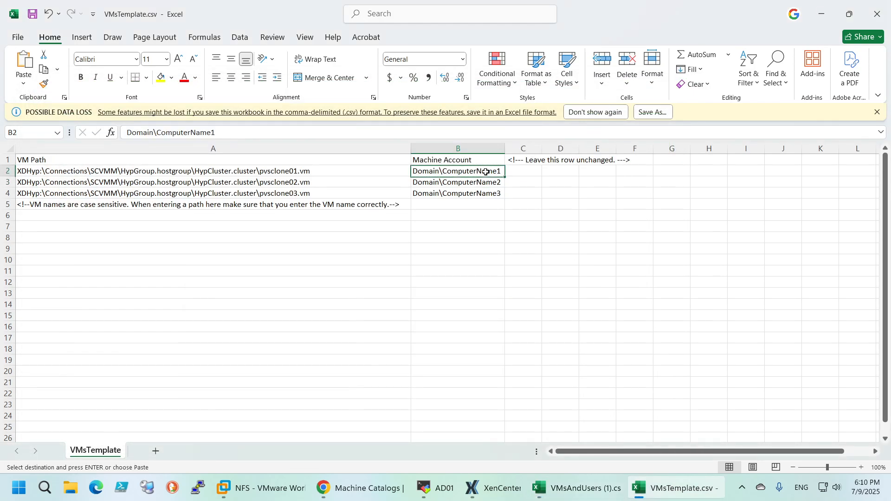
{"action": "key", "text": "ctrl+v"}
Fill the machine account TESTLAB\pvsclone01$ from B2 down to B4 in VMsTemplate.csv
{"action": "left_click", "coordinate": [492, 182]}
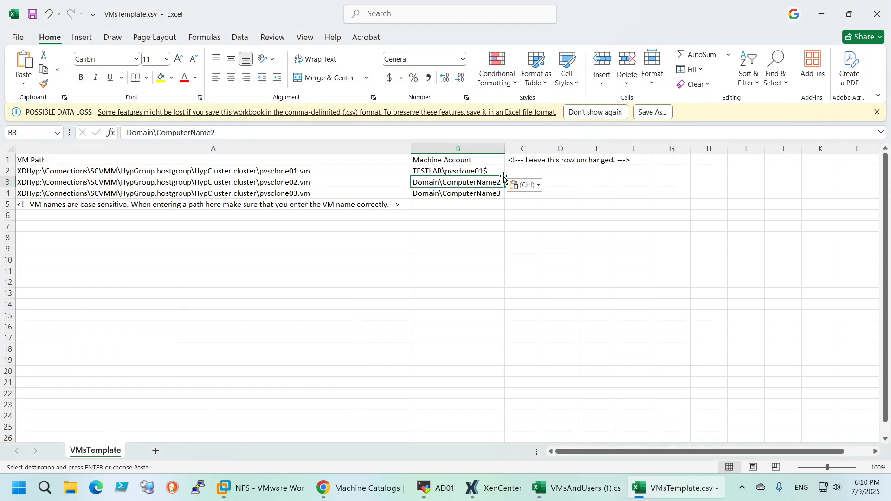
{"action": "left_click", "coordinate": [502, 175]}
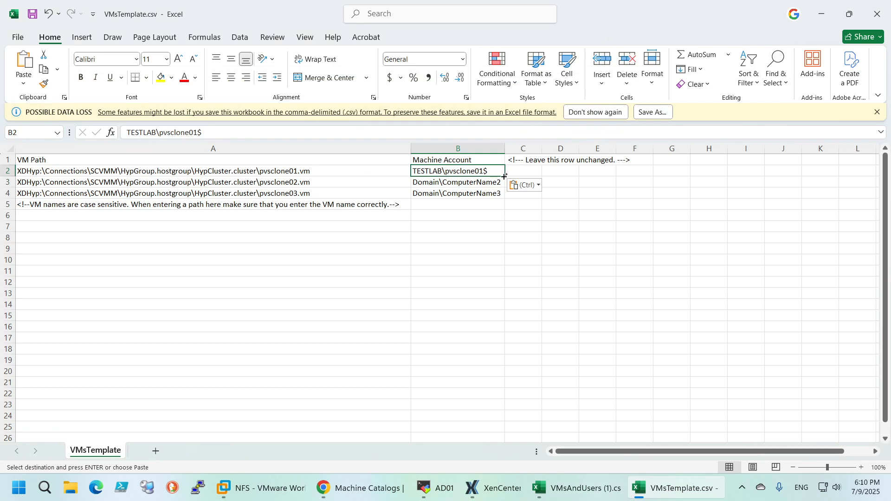
{"action": "left_click_drag", "start_coordinate": [504, 176], "coordinate": [501, 194]}
Change the machine accounts to TESTLAB\pvsclone02$ in B3 and TESTLAB\pvsclone03$ in B4
{"action": "double_click", "coordinate": [492, 182]}
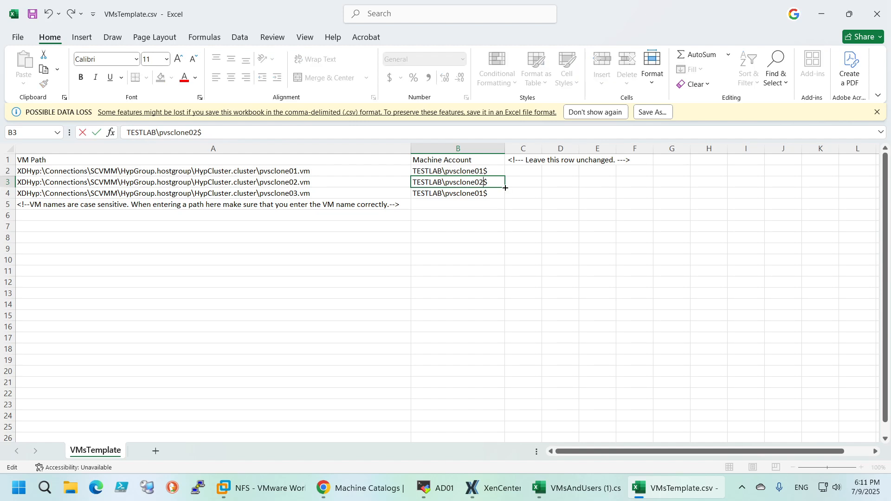
{"action": "left_click", "coordinate": [480, 193]}
{"action": "double_click", "coordinate": [484, 193]}
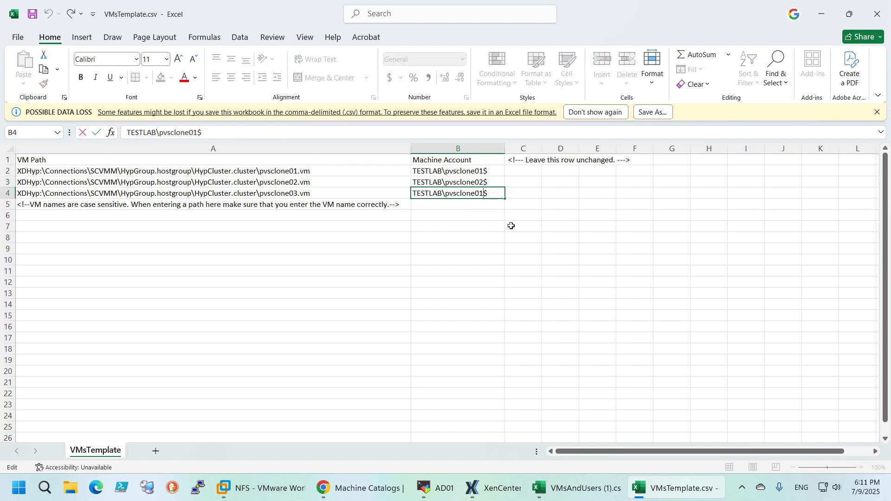
{"action": "key", "text": "BackSpace"}
{"action": "type", "text": "3"}
{"action": "left_click", "coordinate": [466, 223]}
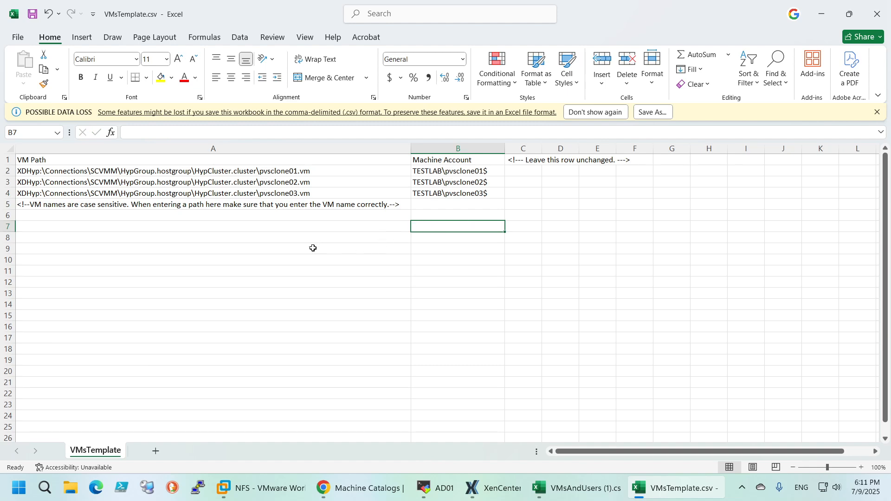
Review the VM paths in A3 and A4, then save and close VMsTemplate.csv
{"action": "left_click", "coordinate": [301, 195]}
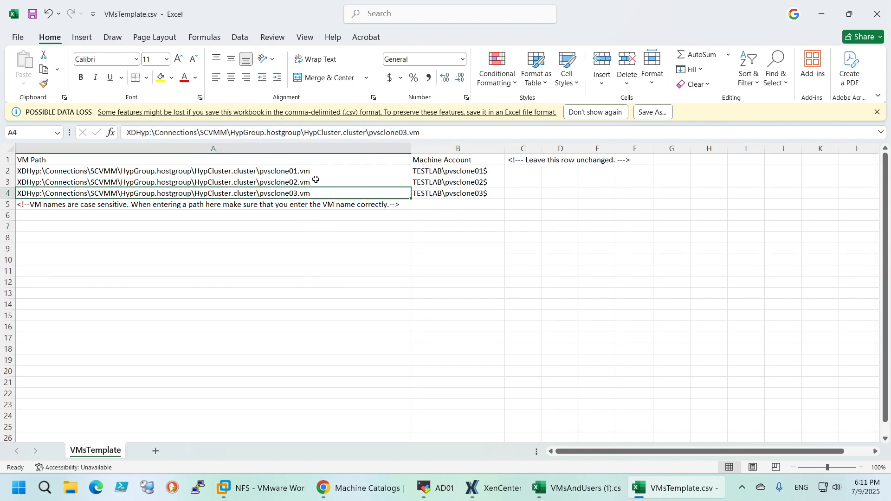
{"action": "left_click", "coordinate": [316, 179]}
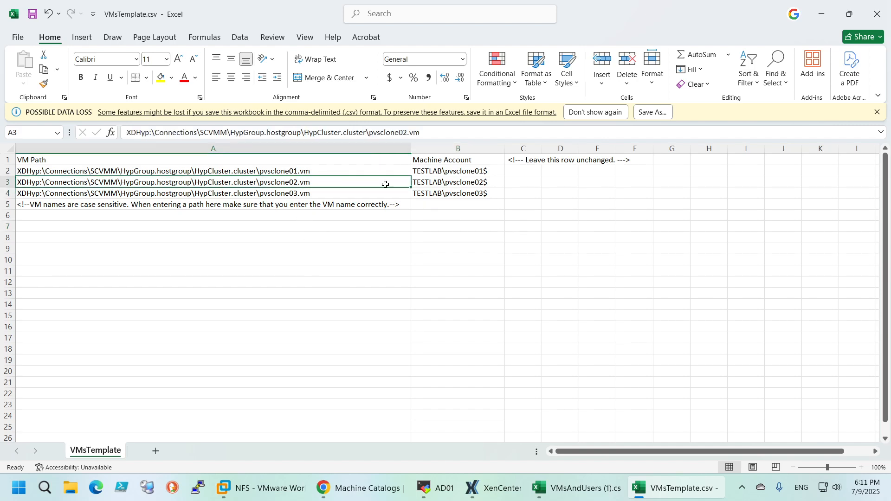
{"action": "left_click", "coordinate": [32, 14]}
{"action": "left_click", "coordinate": [873, 20]}
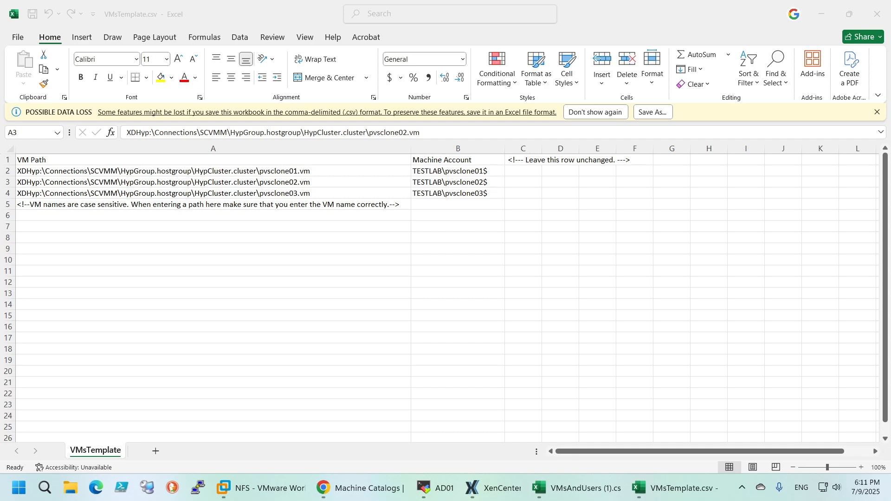
{"action": "left_click", "coordinate": [876, 14]}
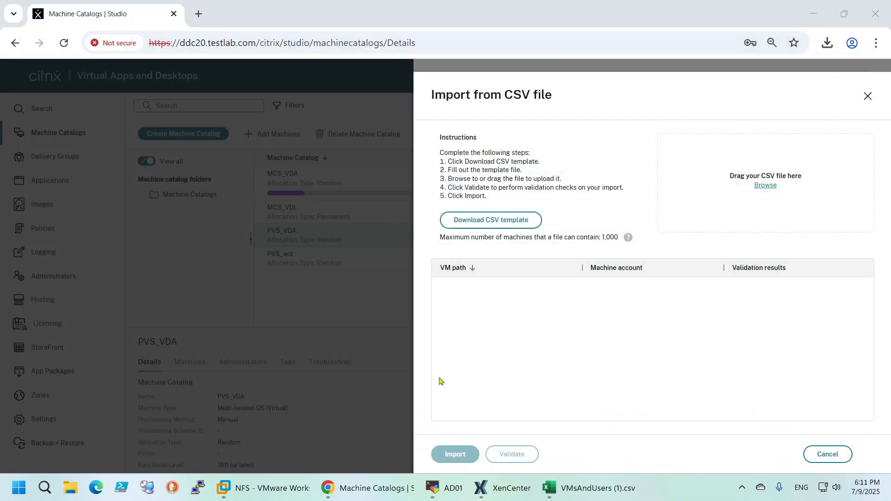
Cancel the CSV import and exit the Machine Catalog Setup wizard without creating a catalog
{"action": "left_click", "coordinate": [849, 454]}
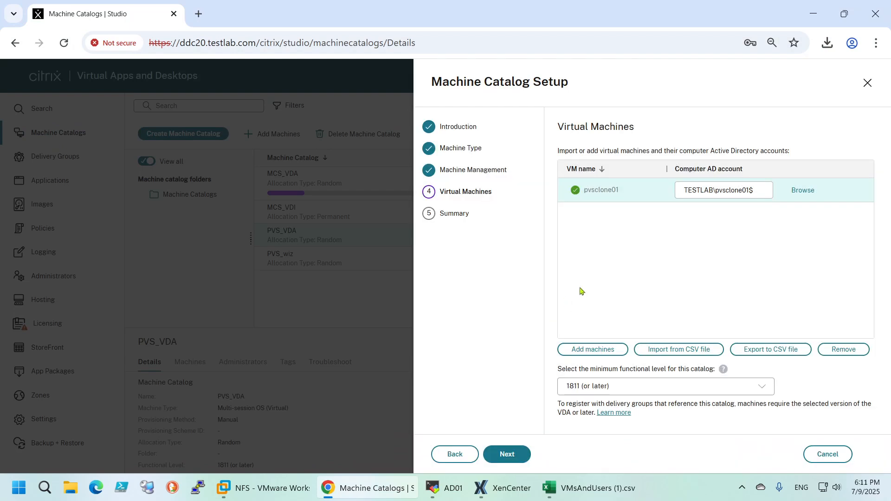
{"action": "left_click", "coordinate": [827, 454]}
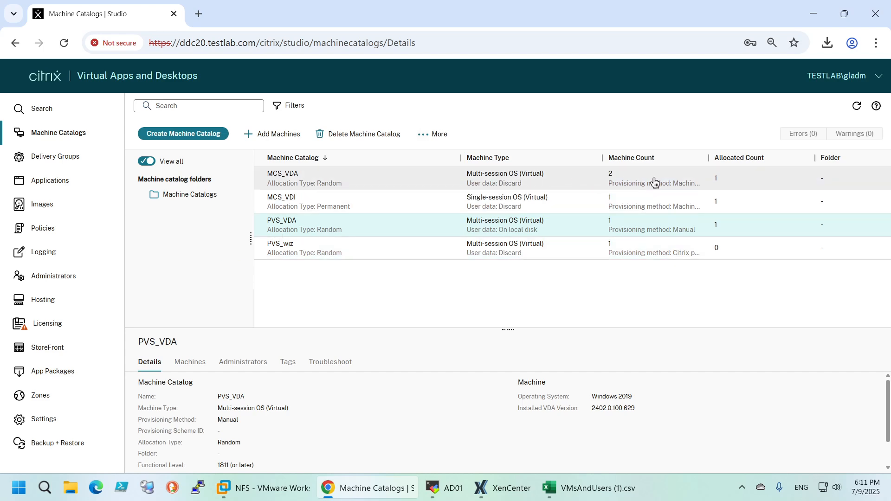
Switch to XenCenter, view the MCSVDA01 and MCSVDA02 virtual machines, and return to the machine catalogs
{"action": "left_click", "coordinate": [503, 488]}
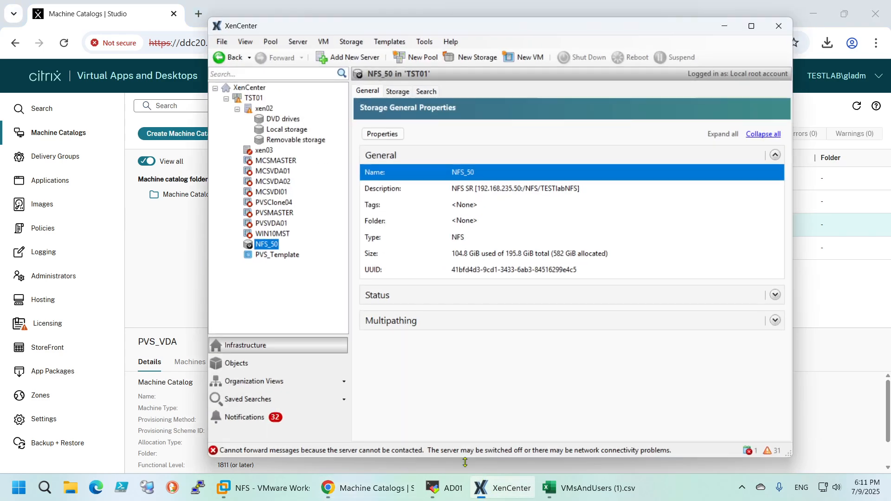
{"action": "left_click", "coordinate": [273, 171]}
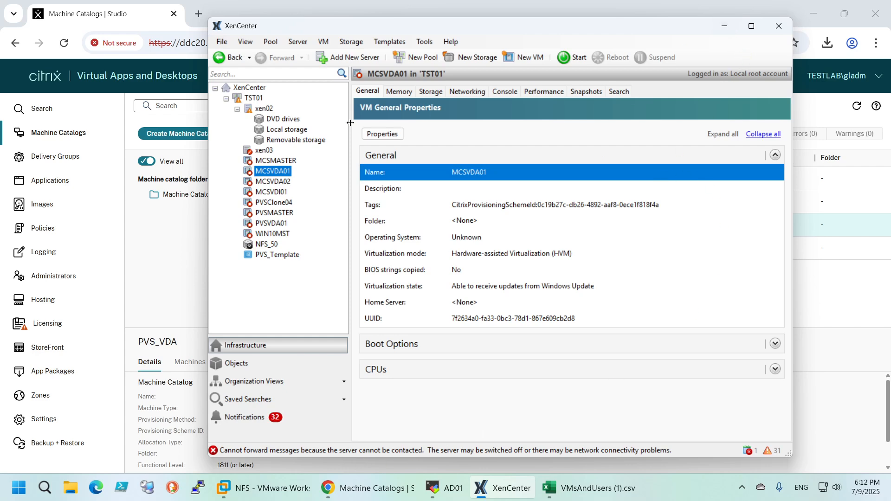
{"action": "left_click", "coordinate": [266, 183]}
{"action": "left_click", "coordinate": [268, 172]}
{"action": "left_click", "coordinate": [725, 27]}
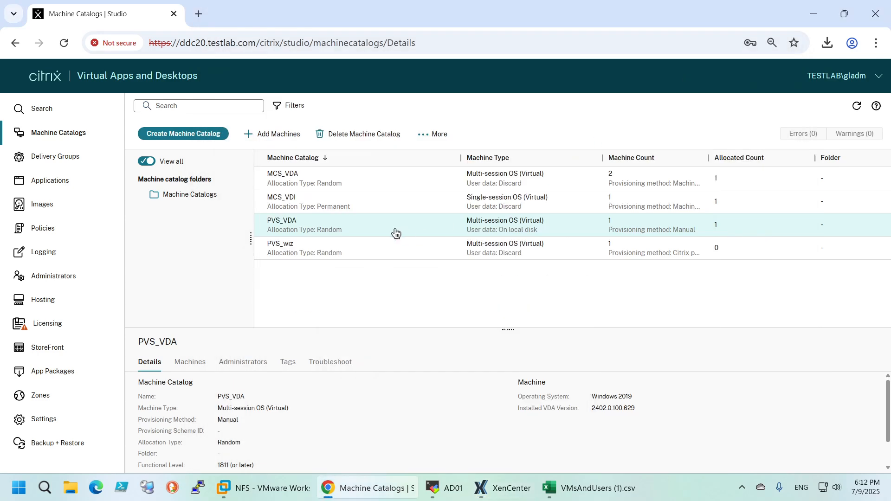
Start adding machines to the PVS_VDA catalog and load VMsTemplate.csv into its CSV import
{"action": "left_click", "coordinate": [341, 188]}
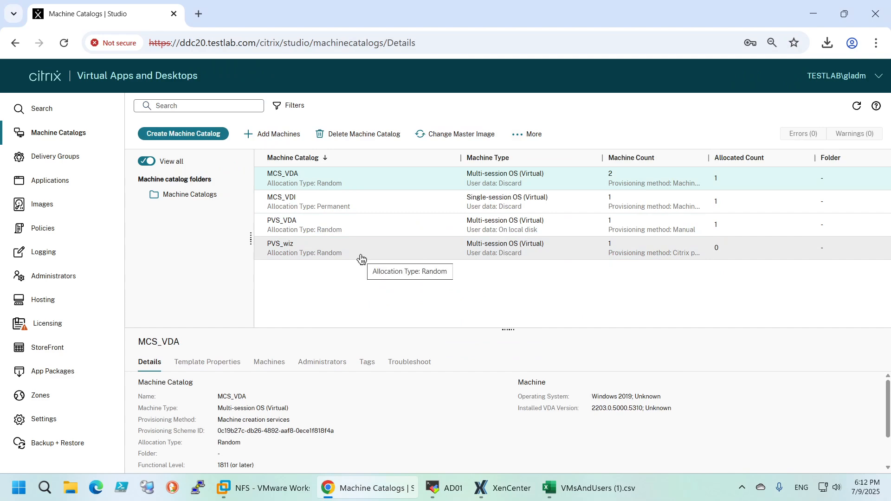
{"action": "left_click", "coordinate": [324, 232]}
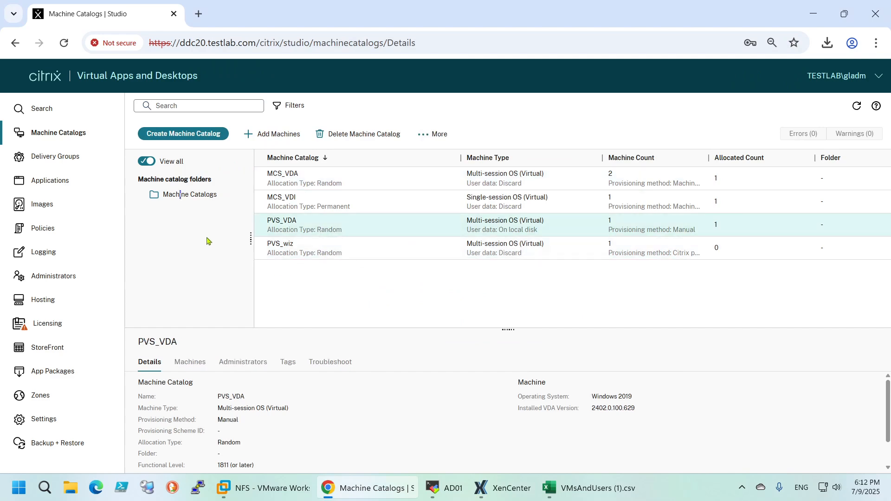
{"action": "left_click", "coordinate": [273, 134]}
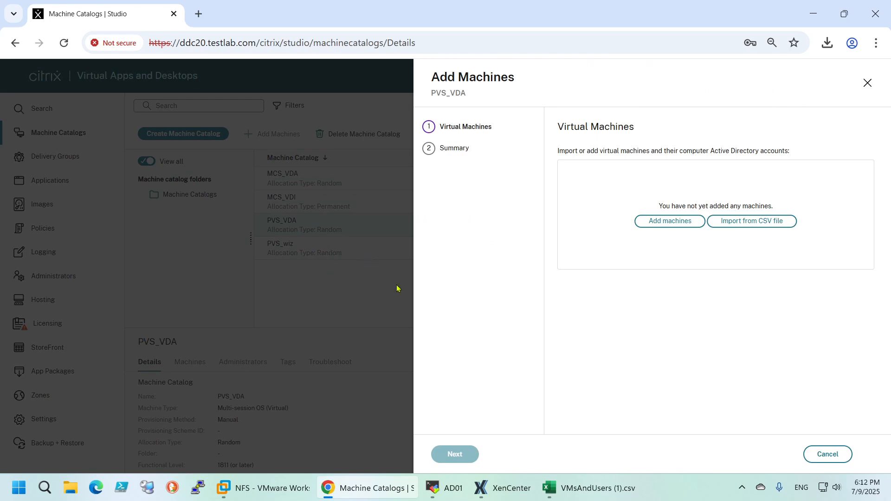
{"action": "left_click", "coordinate": [740, 222]}
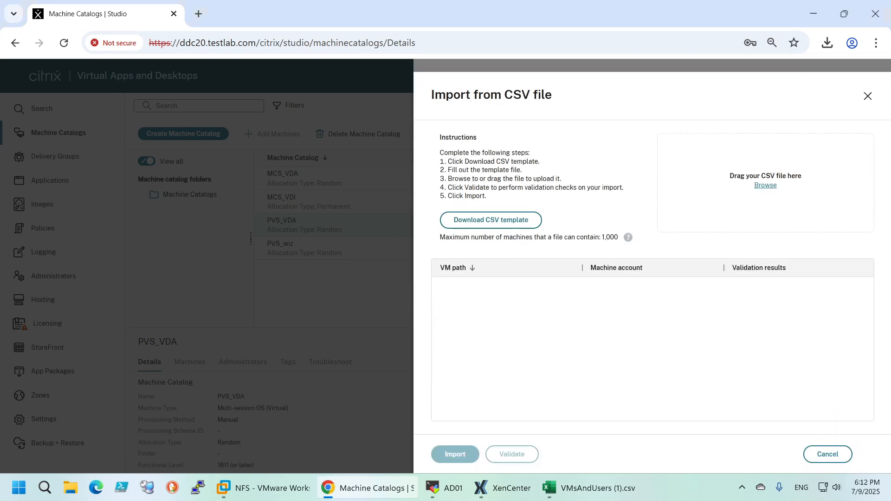
{"action": "left_click_drag", "start_coordinate": [761, 195], "coordinate": [730, 190]}
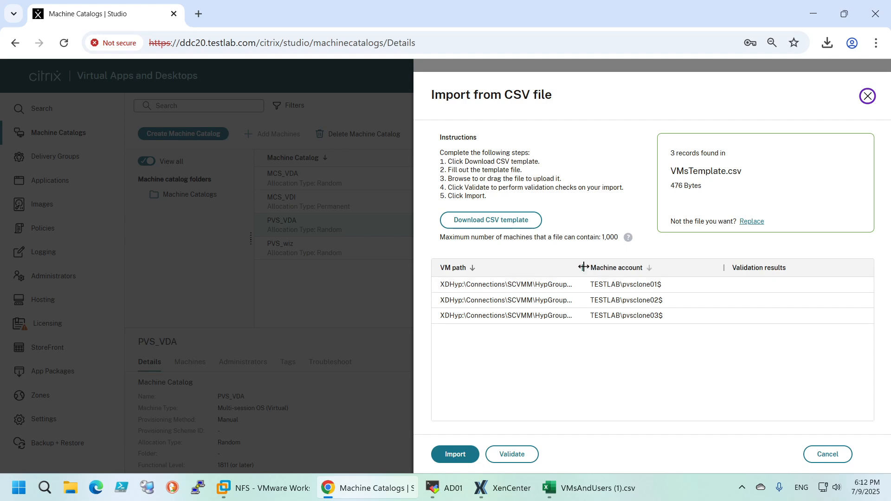
Widen the VM path and machine account columns of the import list and validate the machines
{"action": "left_click_drag", "start_coordinate": [581, 267], "coordinate": [727, 268]}
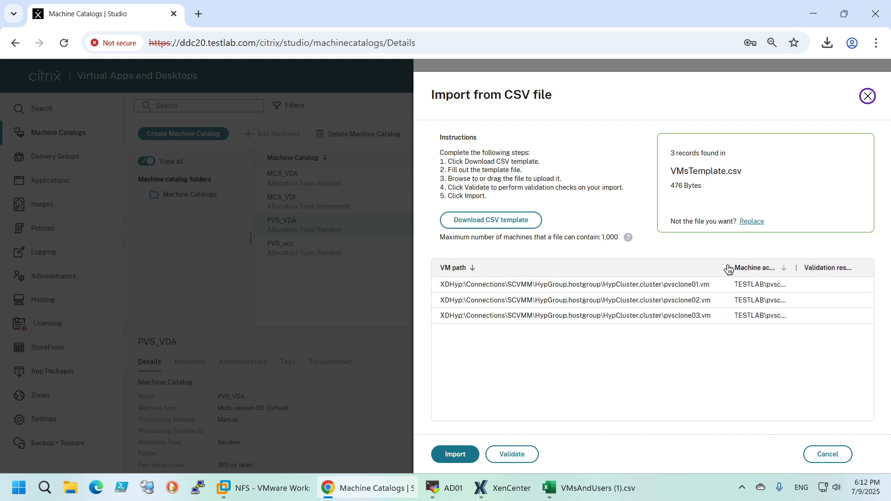
{"action": "left_click_drag", "start_coordinate": [794, 267], "coordinate": [822, 268]}
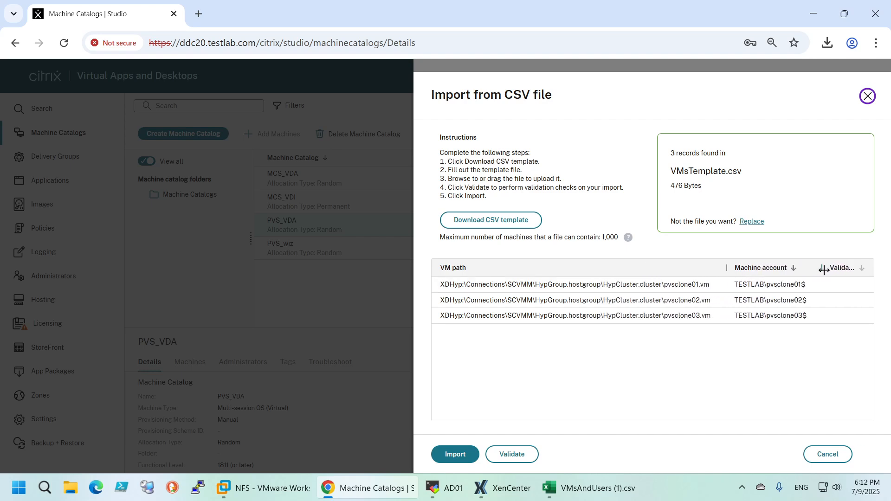
{"action": "left_click", "coordinate": [509, 457]}
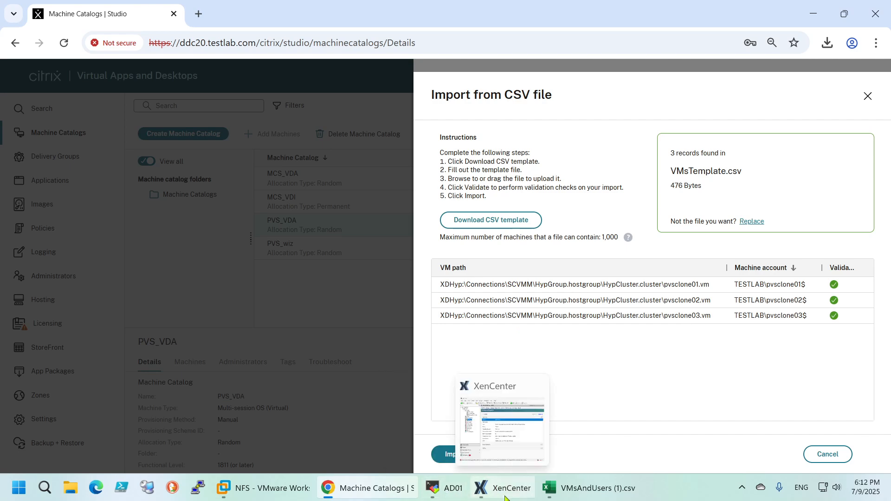
Switch to the SCVMM session and examine the hosts of pvsclone01, pvsclone02 and pvsclone03 in HypCluster
{"action": "left_click", "coordinate": [431, 488]}
{"action": "left_click", "coordinate": [152, 34]}
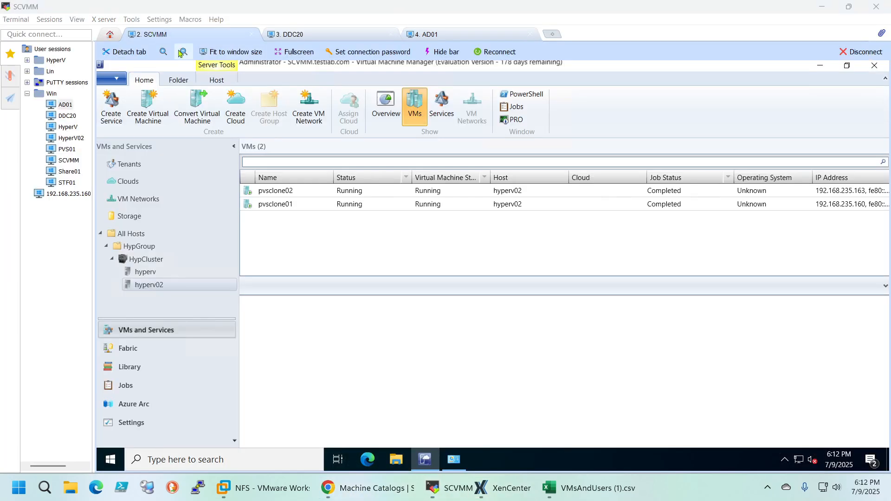
{"action": "left_click", "coordinate": [144, 261]}
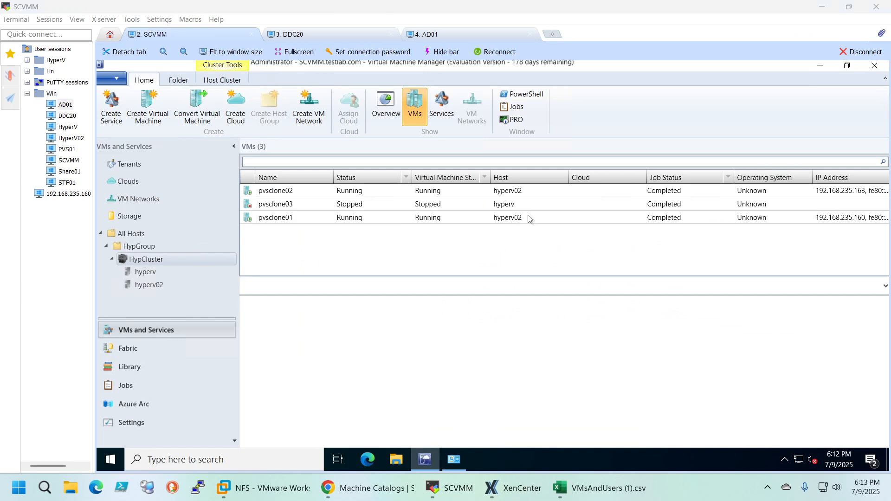
{"action": "left_click", "coordinate": [464, 222]}
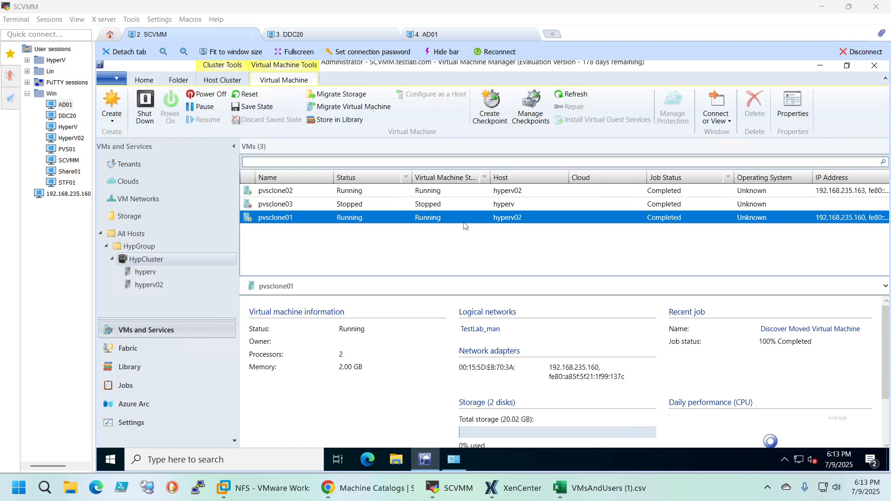
{"action": "left_click", "coordinate": [497, 204]}
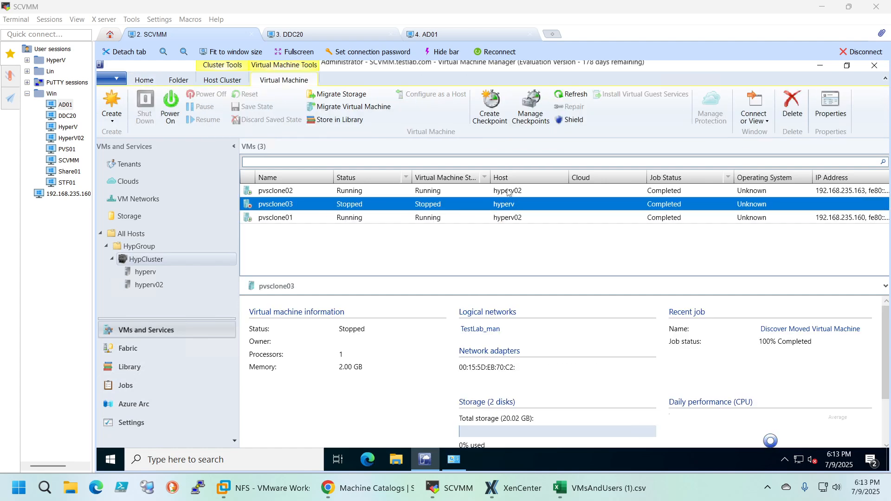
{"action": "left_click", "coordinate": [509, 192]}
{"action": "left_click", "coordinate": [508, 204]}
{"action": "left_click", "coordinate": [508, 219]}
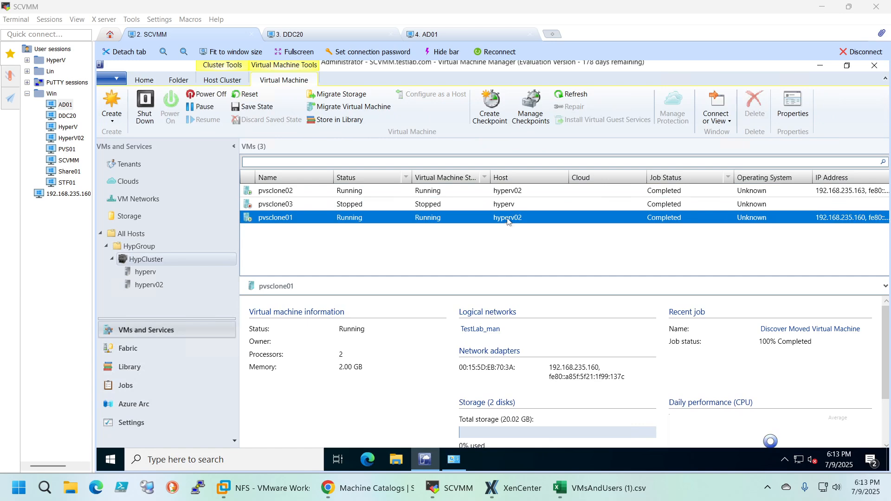
{"action": "left_click", "coordinate": [509, 193]}
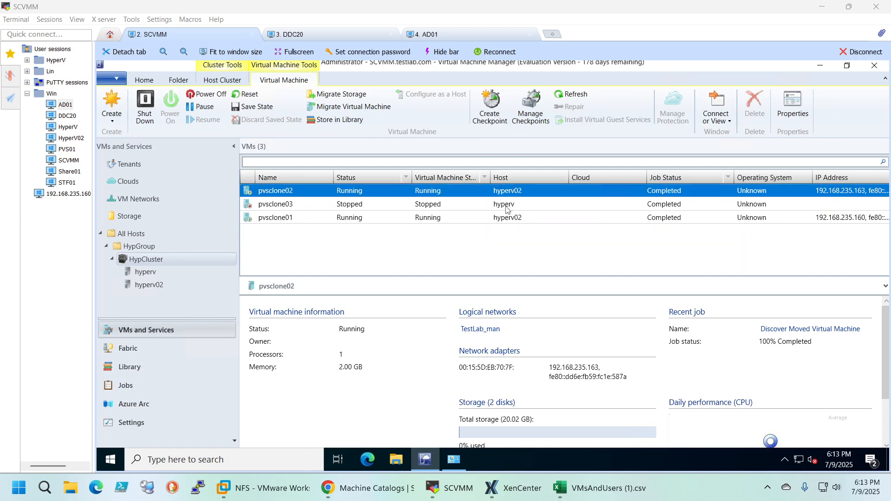
{"action": "left_click", "coordinate": [507, 209]}
{"action": "left_click", "coordinate": [508, 221]}
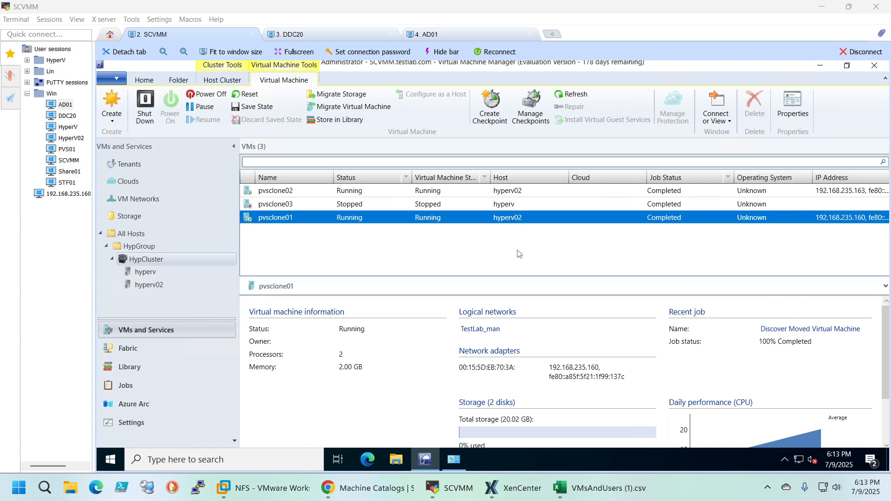
{"action": "left_click", "coordinate": [521, 193]}
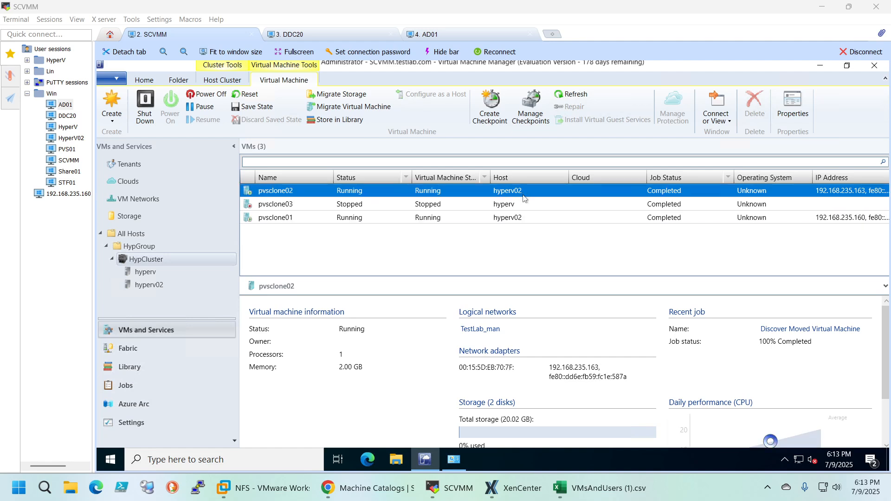
{"action": "left_click", "coordinate": [512, 208]}
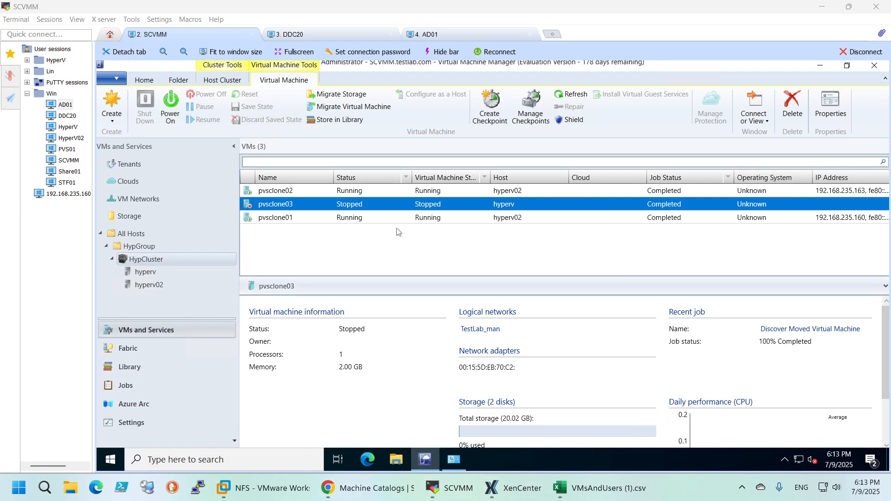
Switch to the DDC20 session and bring up the Windows PowerShell ISE window
{"action": "left_click", "coordinate": [306, 35]}
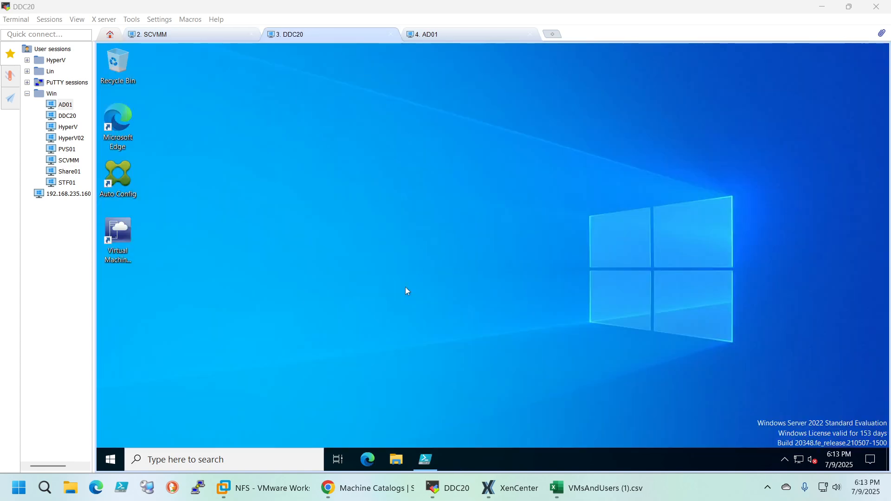
{"action": "left_click", "coordinate": [434, 457]}
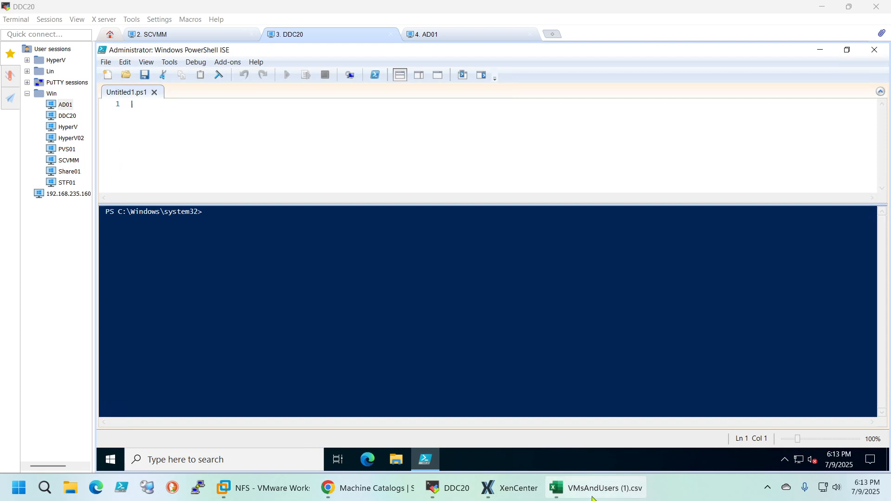
{"action": "mouse_move", "coordinate": [600, 493]}
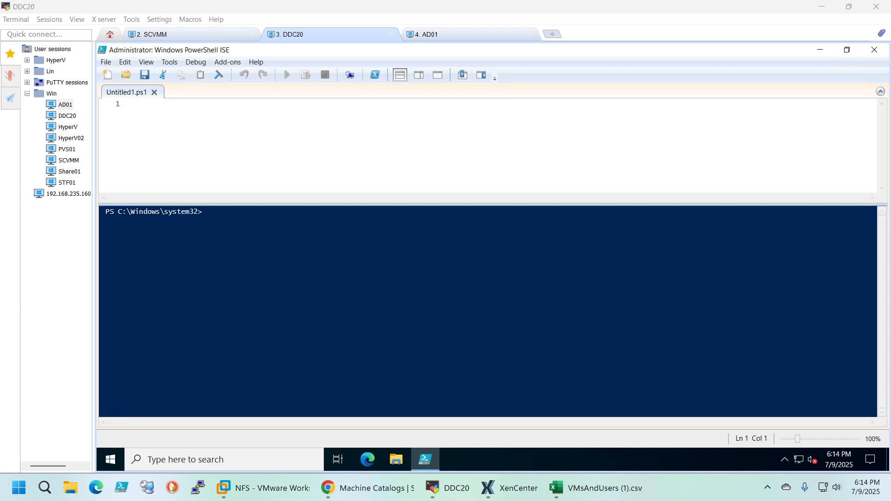
Switch to Excel, widen the VM Path column in VMsTemplate.csv and copy the pvsclone01.vm path from cell A2 of VMsAndUsers (1).csv
{"action": "left_click", "coordinate": [366, 488]}
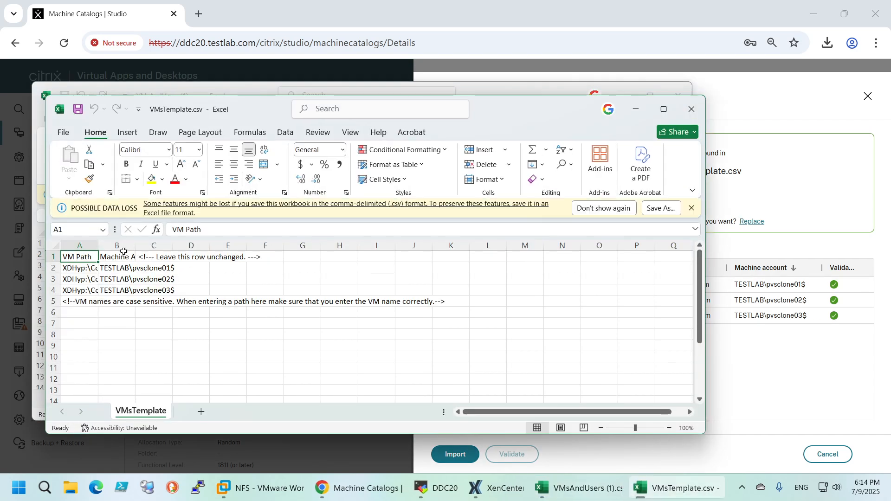
{"action": "double_click", "coordinate": [98, 246]}
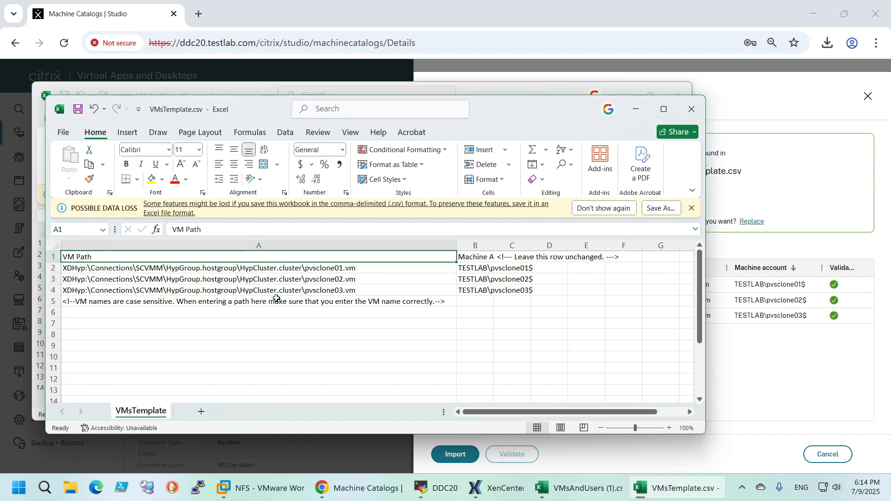
{"action": "left_click", "coordinate": [575, 488]}
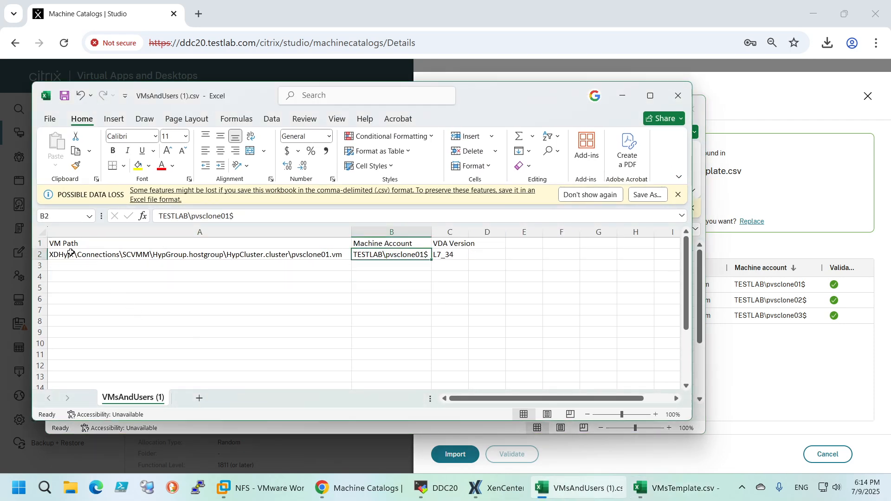
{"action": "left_click", "coordinate": [244, 254]}
{"action": "left_click", "coordinate": [452, 217]}
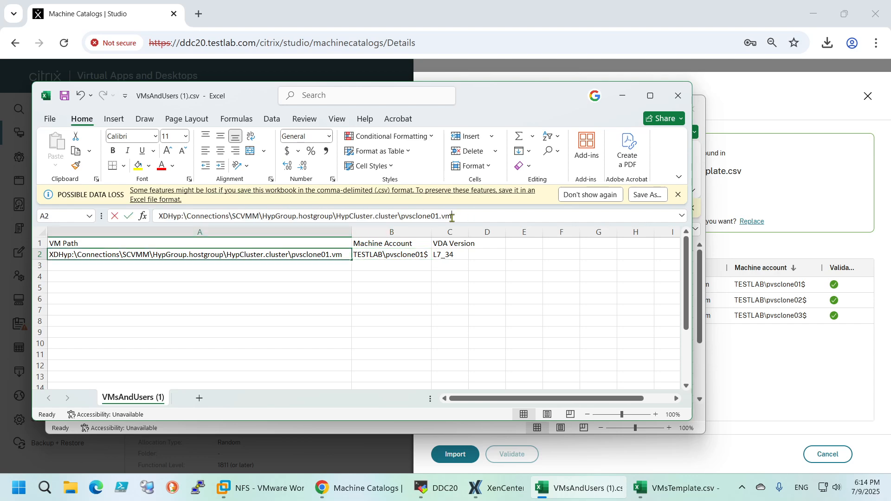
{"action": "left_click_drag", "start_coordinate": [452, 216], "coordinate": [159, 216]}
{"action": "key", "text": "ctrl+c"}
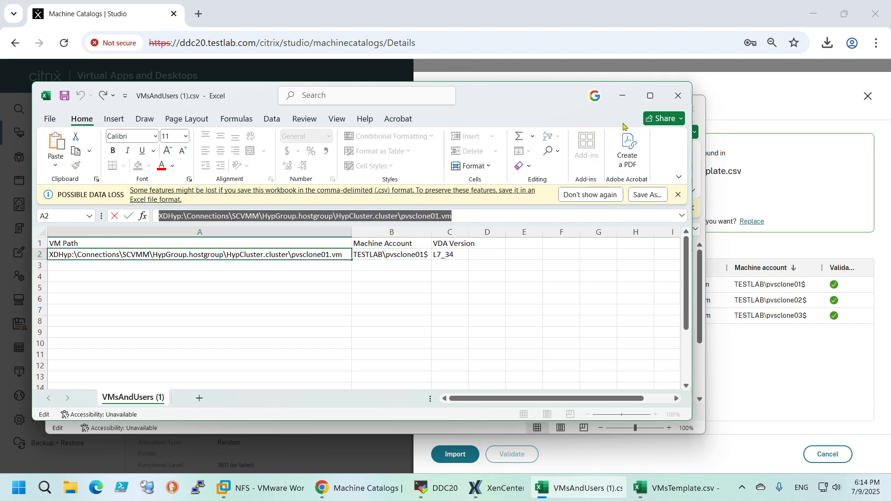
Minimize both Excel windows, switch to the DDC20 session and paste the VM path into line 1 of the script
{"action": "left_click", "coordinate": [623, 96]}
{"action": "left_click", "coordinate": [633, 108]}
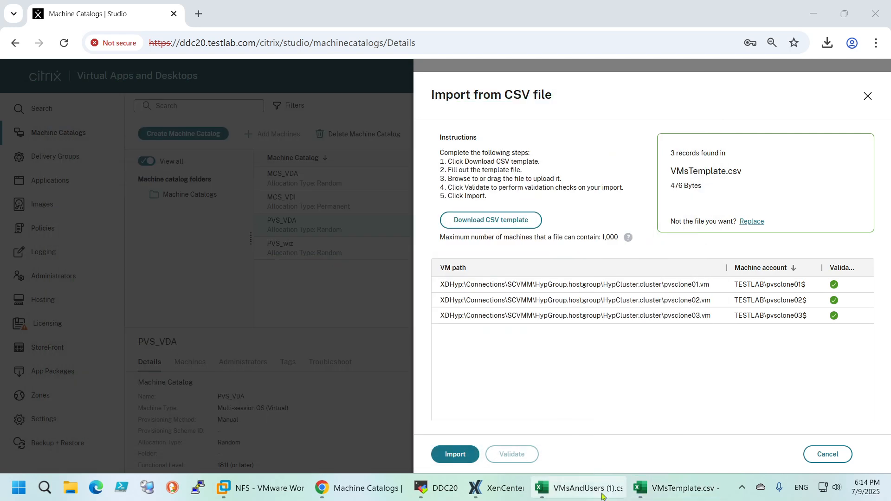
{"action": "left_click", "coordinate": [442, 492]}
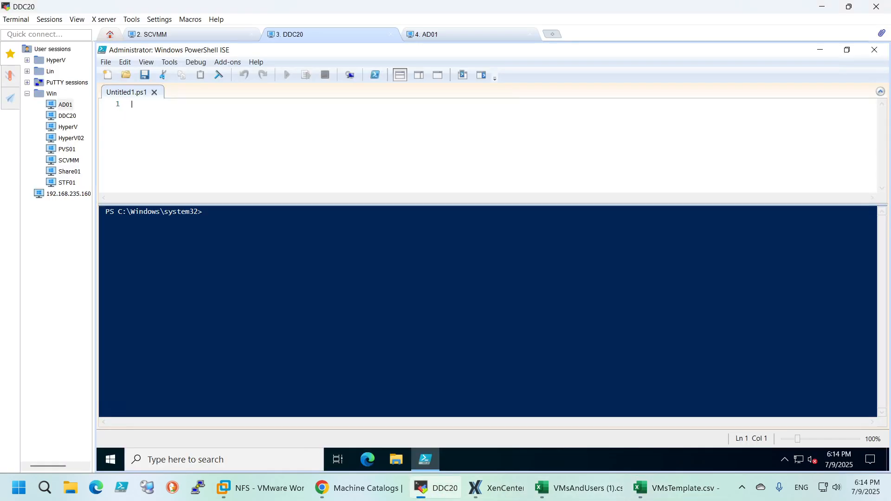
{"action": "key", "text": "ctrl+v"}
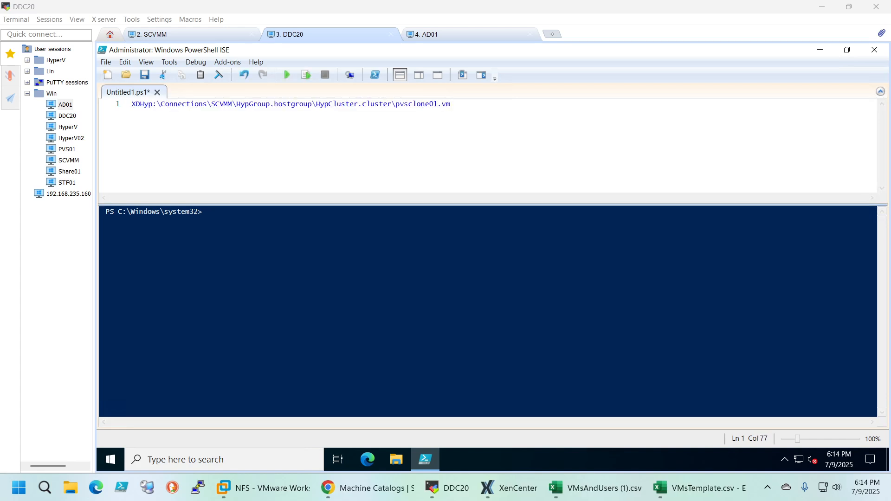
Edit script line 1 to read cd "XDHyp:\Connections\SCVMM\HypGroup.hostgroup\HypCluster.cluster"
{"action": "double_click", "coordinate": [423, 104]}
{"action": "type", "text": "\""}
{"action": "left_click", "coordinate": [240, 103]}
{"action": "key", "text": "Left"}
{"action": "key", "text": "Left"}
{"action": "key", "text": "Left"}
{"action": "key", "text": "Left"}
{"action": "key", "text": "Left"}
{"action": "key", "text": "Left"}
{"action": "key", "text": "Left"}
{"action": "key", "text": "Left"}
{"action": "key", "text": "Left"}
{"action": "key", "text": "Left"}
{"action": "key", "text": "Left"}
{"action": "type", "text": "\""}
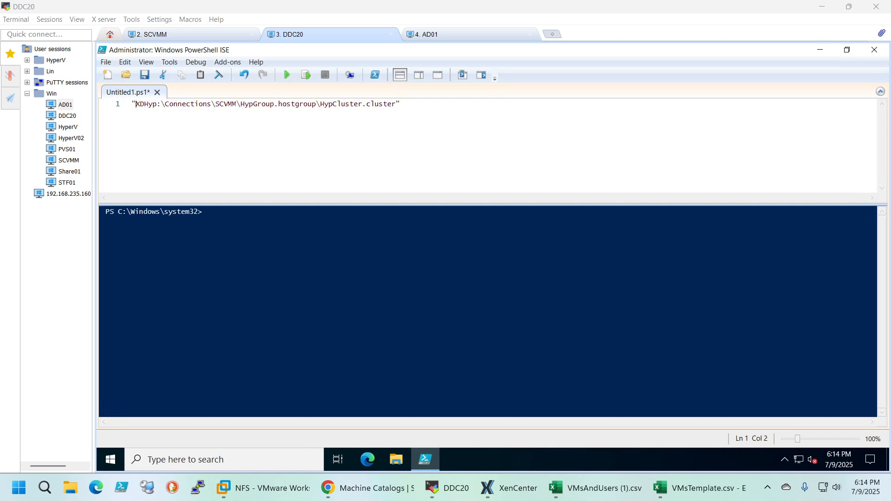
{"action": "type", "text": "cd"}
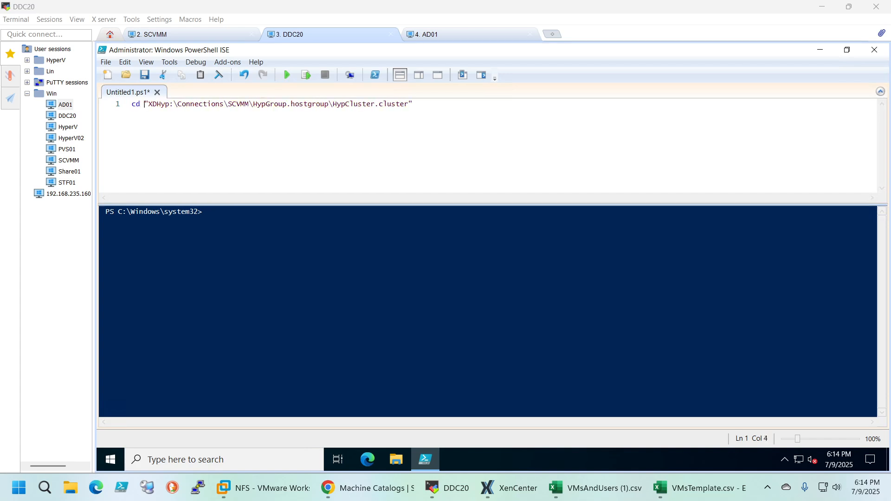
Load the Citrix snap-ins by running asnp Citrix* in the PowerShell console
{"action": "key", "text": "ctrl+d"}
{"action": "type", "text": "asnp Citrix*"}
{"action": "key", "text": "Return"}
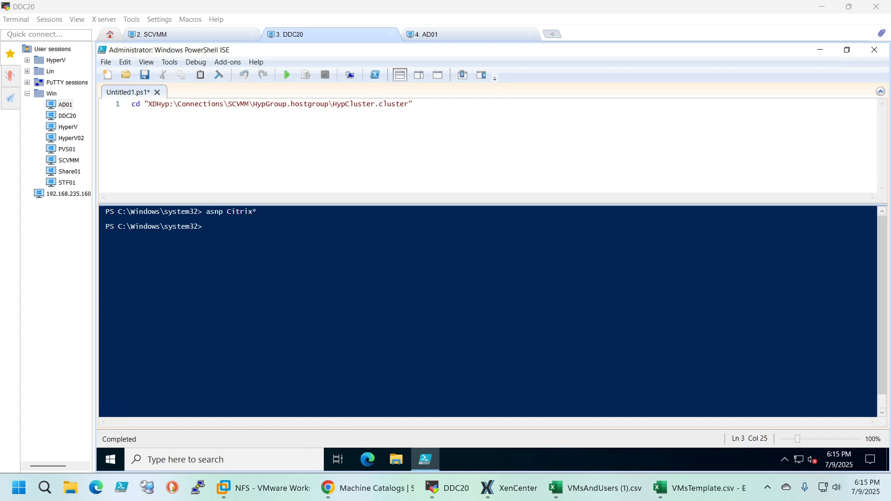
Run the script's cd line and list the contents of HypCluster.cluster with ls
{"action": "left_click", "coordinate": [413, 104]}
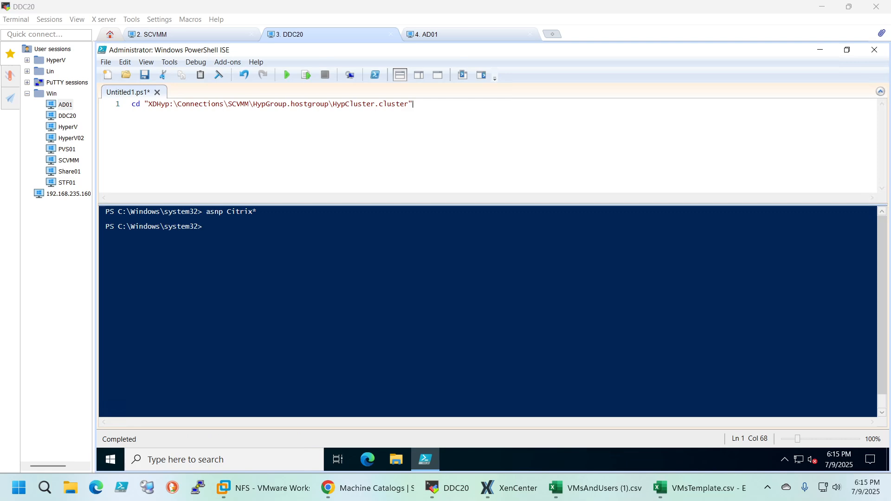
{"action": "left_click", "coordinate": [305, 75]}
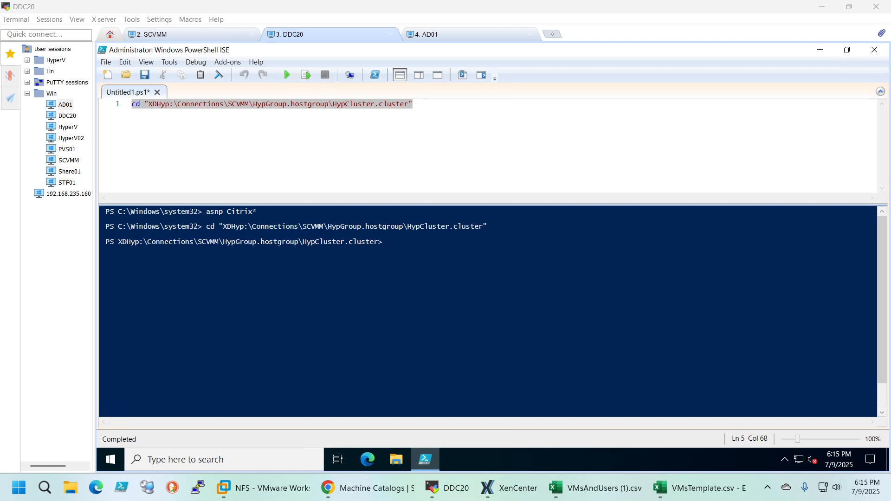
{"action": "type", "text": "ls"}
{"action": "key", "text": "Return"}
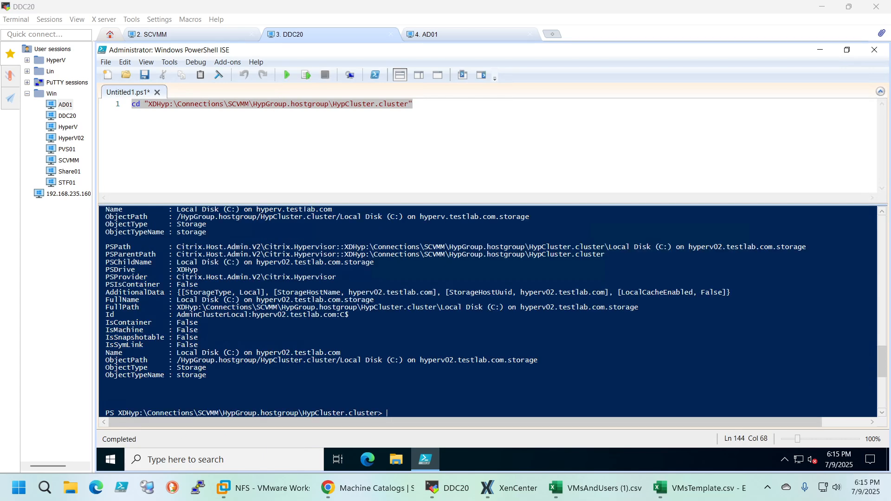
Examine the network, VM and storage entries in the ls output, including their names and object types
{"action": "scroll", "coordinate": [492, 310], "scroll_direction": "up", "scroll_amount": 10}
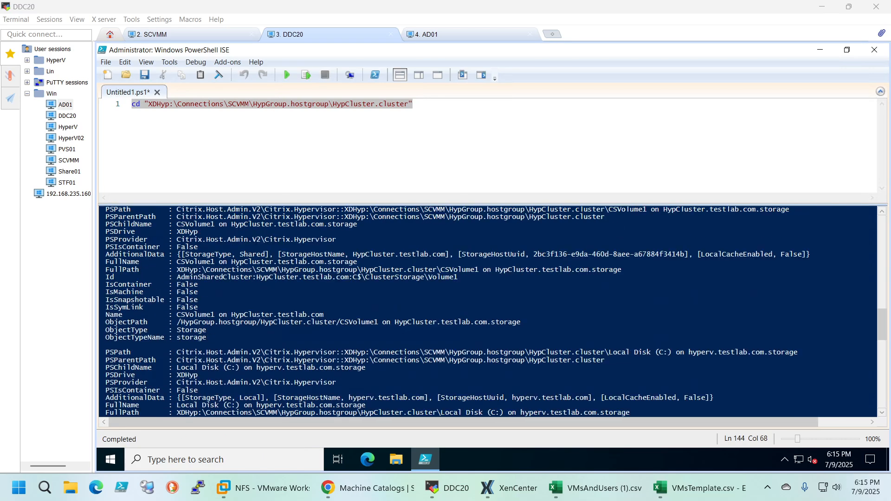
{"action": "scroll", "coordinate": [491, 311], "scroll_direction": "up", "scroll_amount": 10}
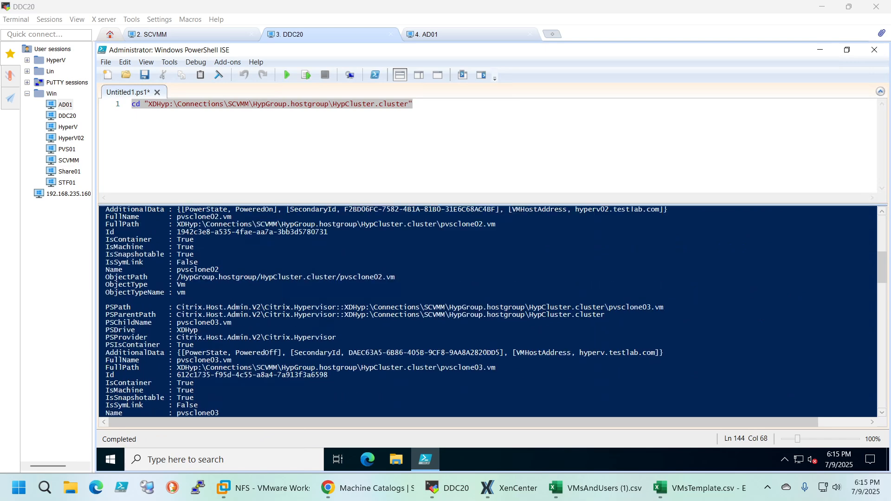
{"action": "scroll", "coordinate": [492, 311], "scroll_direction": "up", "scroll_amount": 10}
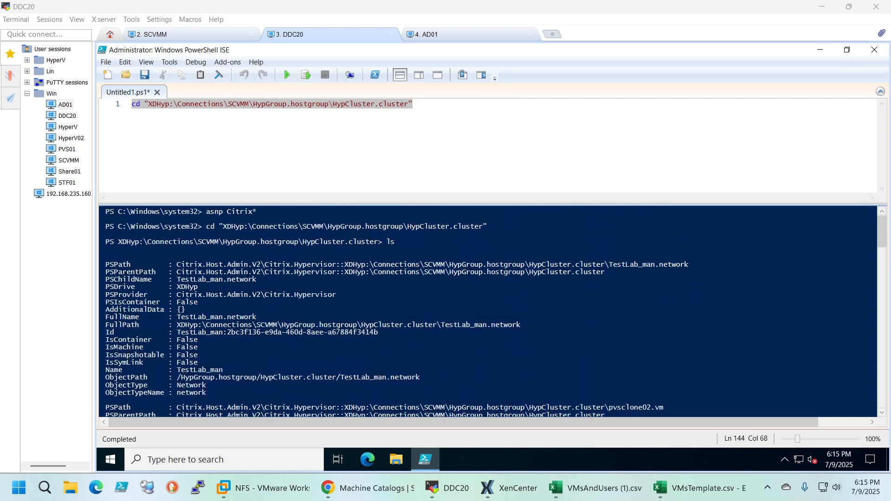
{"action": "left_click_drag", "start_coordinate": [257, 279], "coordinate": [153, 279]}
{"action": "scroll", "coordinate": [153, 278], "scroll_direction": "down", "scroll_amount": 20}
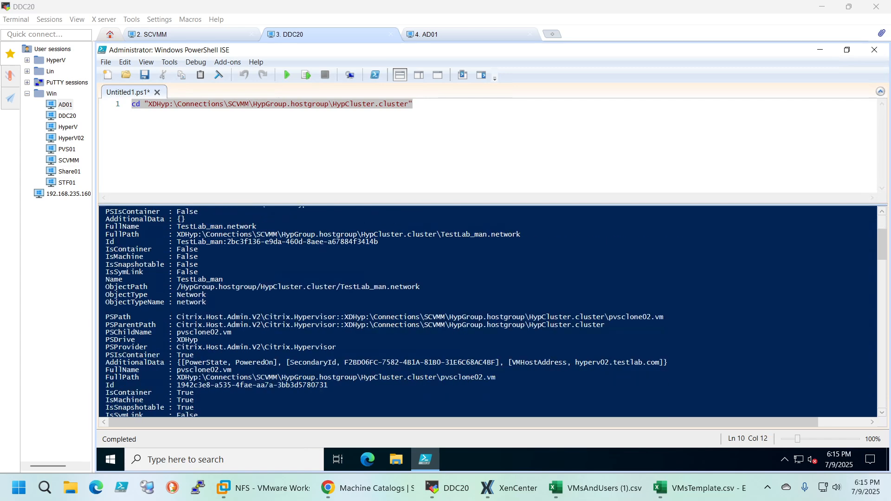
{"action": "scroll", "coordinate": [491, 311], "scroll_direction": "down", "scroll_amount": 15}
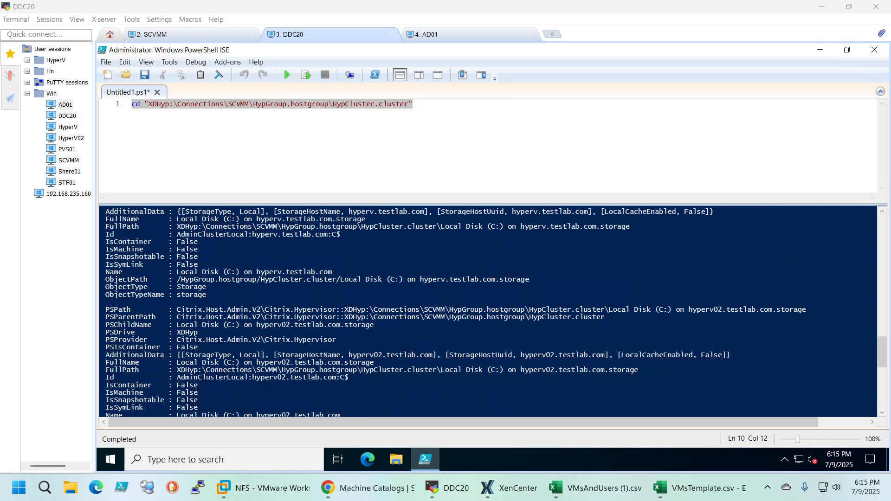
{"action": "scroll", "coordinate": [492, 311], "scroll_direction": "down", "scroll_amount": 2}
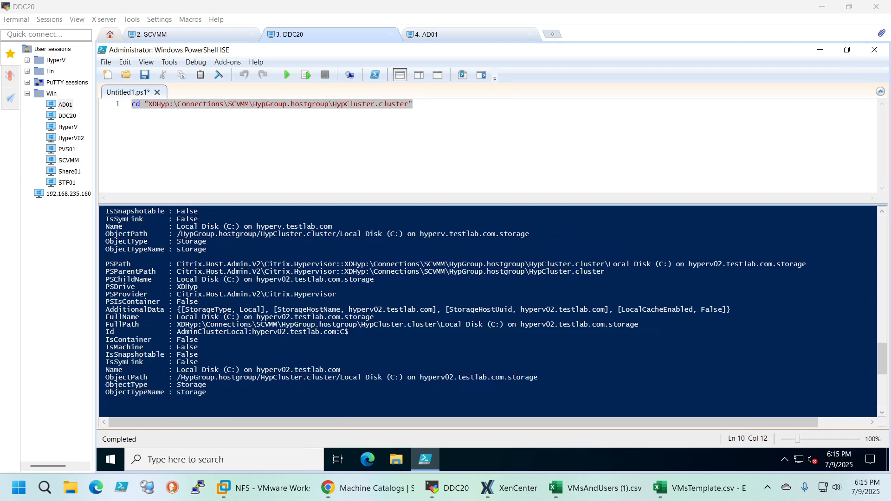
{"action": "scroll", "coordinate": [487, 311], "scroll_direction": "up", "scroll_amount": 7}
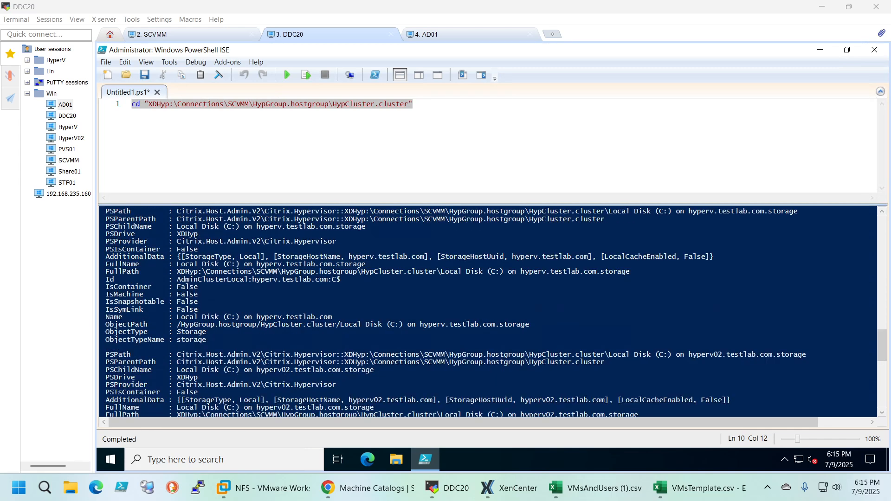
{"action": "scroll", "coordinate": [492, 311], "scroll_direction": "down", "scroll_amount": 2}
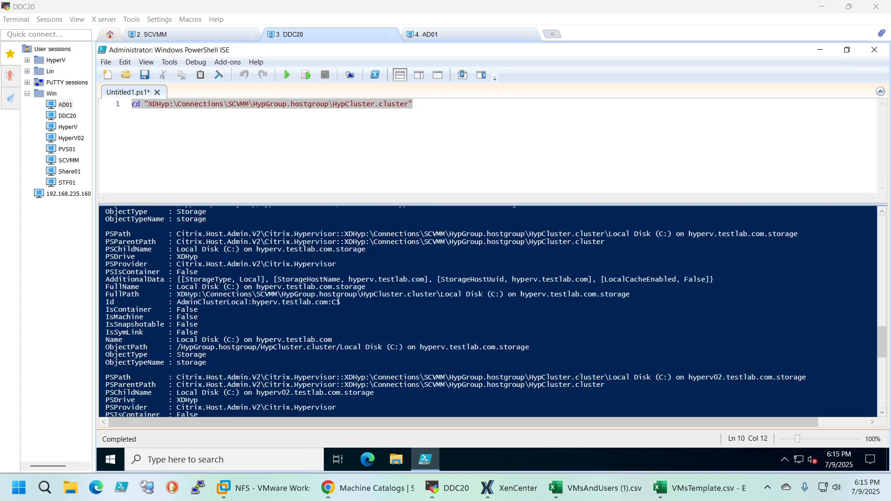
{"action": "scroll", "coordinate": [487, 311], "scroll_direction": "down", "scroll_amount": 2}
{"action": "scroll", "coordinate": [487, 311], "scroll_direction": "up", "scroll_amount": 3}
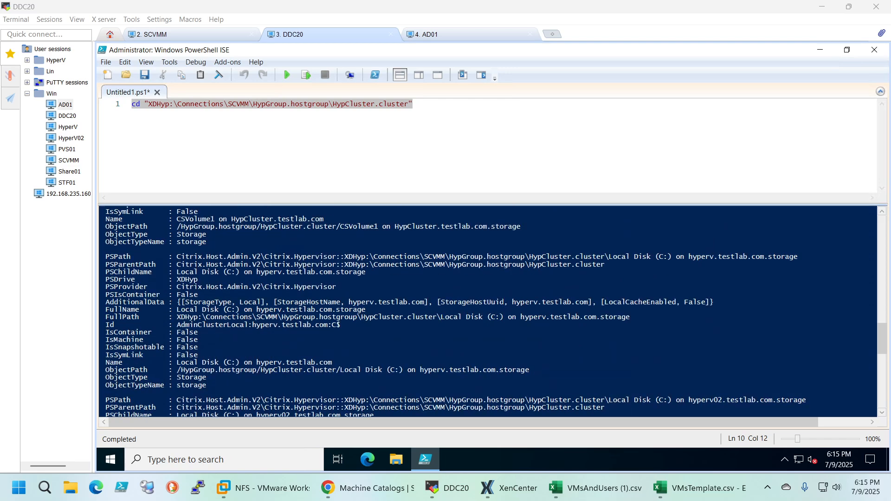
{"action": "left_click_drag", "start_coordinate": [177, 362], "coordinate": [300, 362]}
{"action": "scroll", "coordinate": [300, 362], "scroll_direction": "up", "scroll_amount": 2}
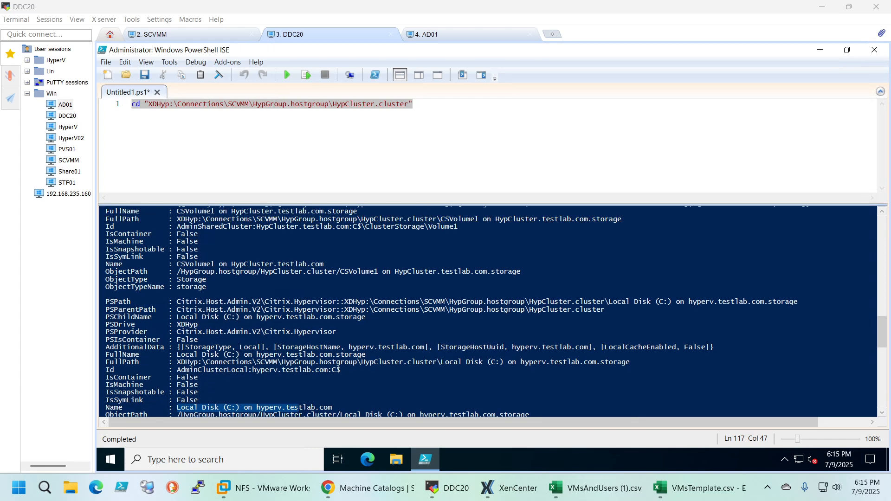
{"action": "scroll", "coordinate": [491, 311], "scroll_direction": "up", "scroll_amount": 7}
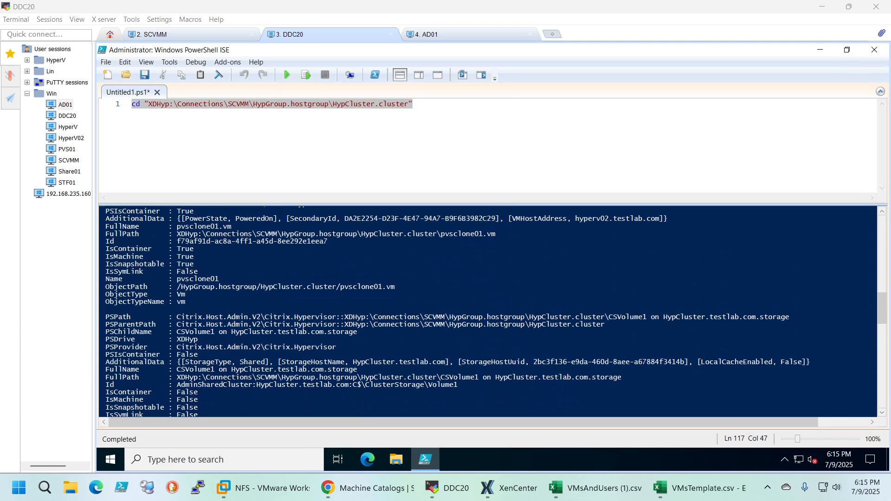
{"action": "scroll", "coordinate": [492, 310], "scroll_direction": "down", "scroll_amount": 10}
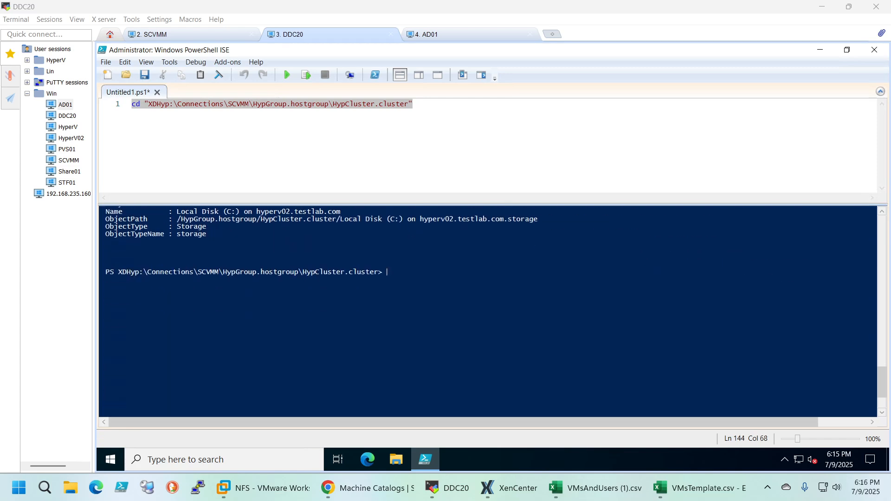
Run (ls).Name in the console and highlight the three pvsclone machine names in its output
{"action": "type", "text": "(ls).Name"}
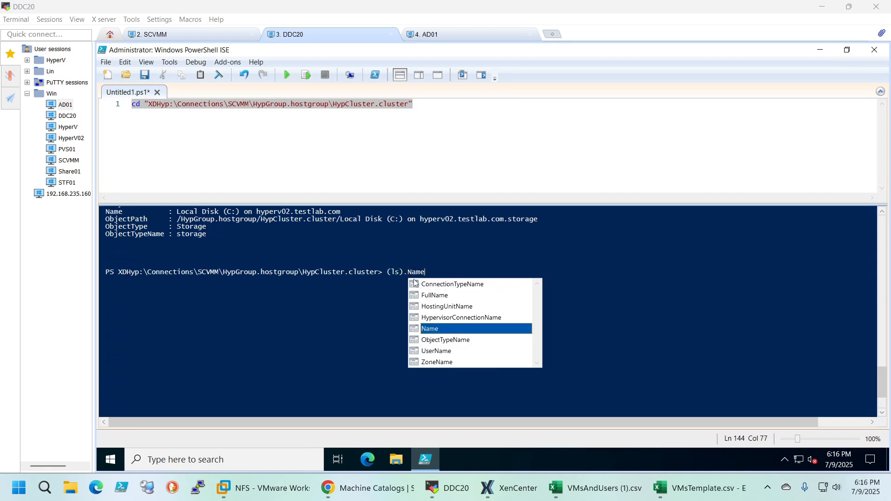
{"action": "key", "text": "Return"}
{"action": "key", "text": "Return"}
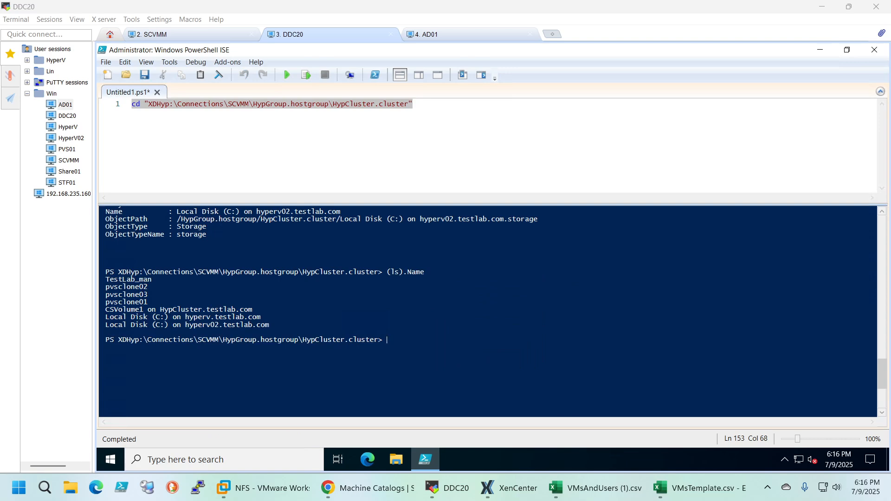
{"action": "left_click_drag", "start_coordinate": [147, 303], "coordinate": [106, 287]}
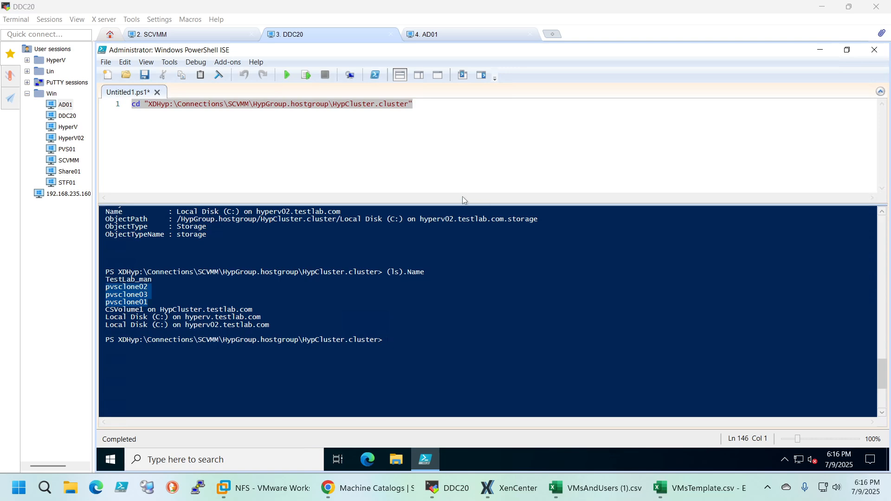
Paste (ls) | Where-Object { $_.ObjectType -eq 'Vm' } | Select-Object -ExpandProperty Name as script line 2
{"action": "left_click", "coordinate": [175, 104]}
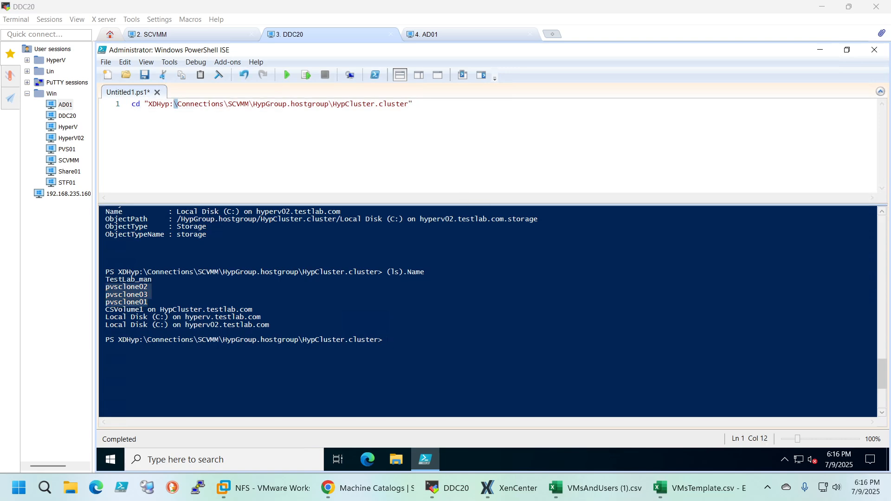
{"action": "key", "text": "End"}
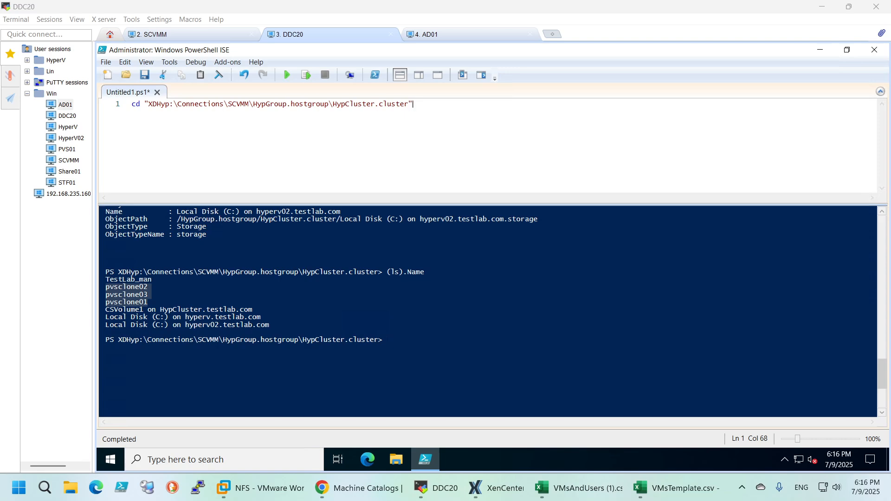
{"action": "left_click", "coordinate": [388, 340]}
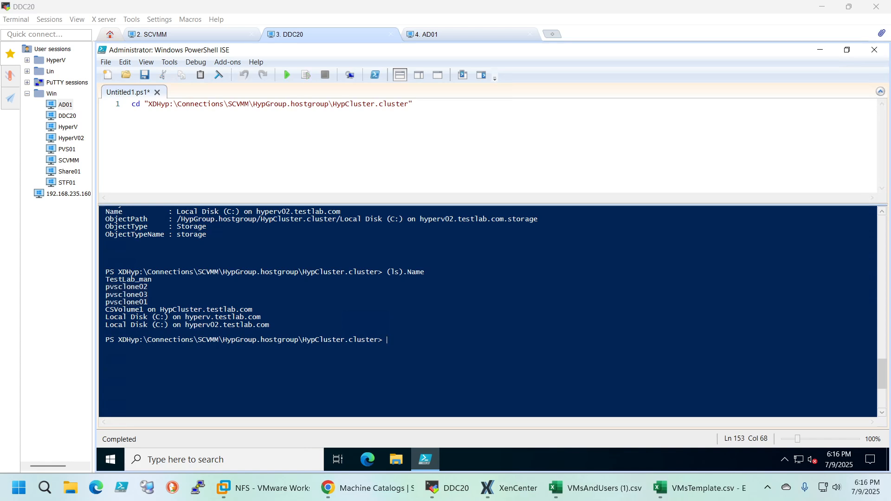
{"action": "left_click", "coordinate": [488, 106]}
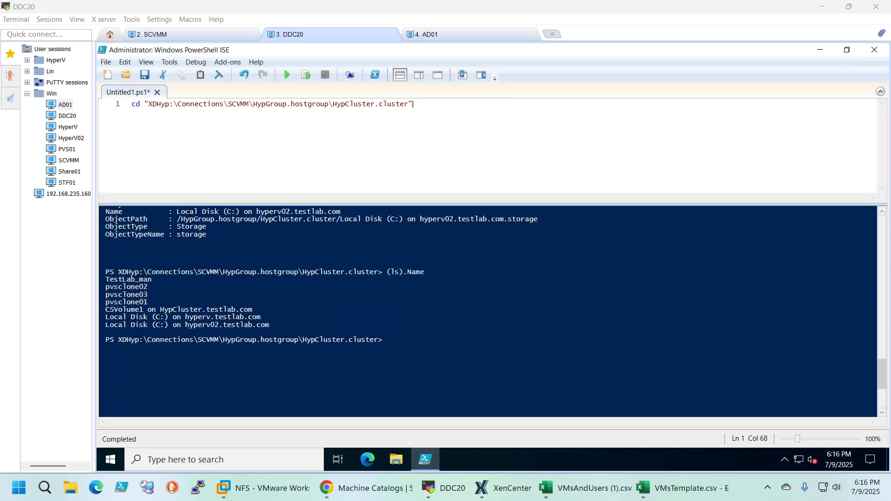
{"action": "key", "text": "Return"}
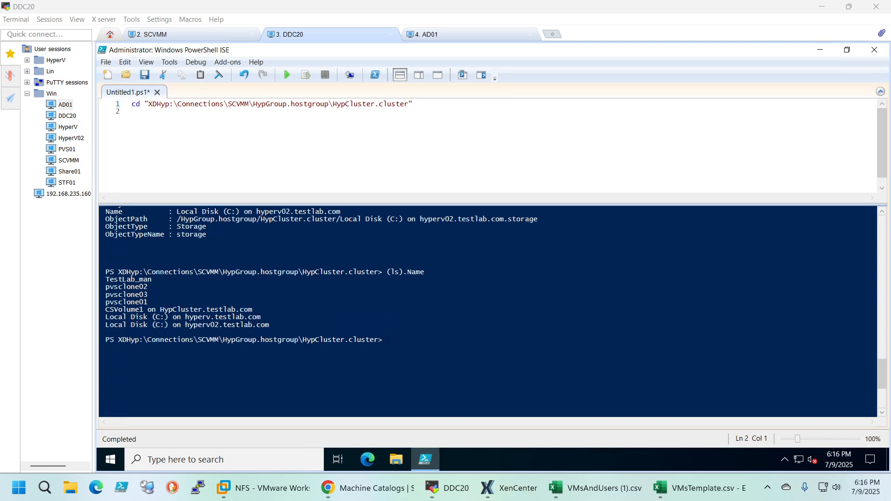
{"action": "type", "text": "(ls) | Where-Object { $_.ObjectType -eq 'Vm' } | Select-Object -ExpandProperty Name"}
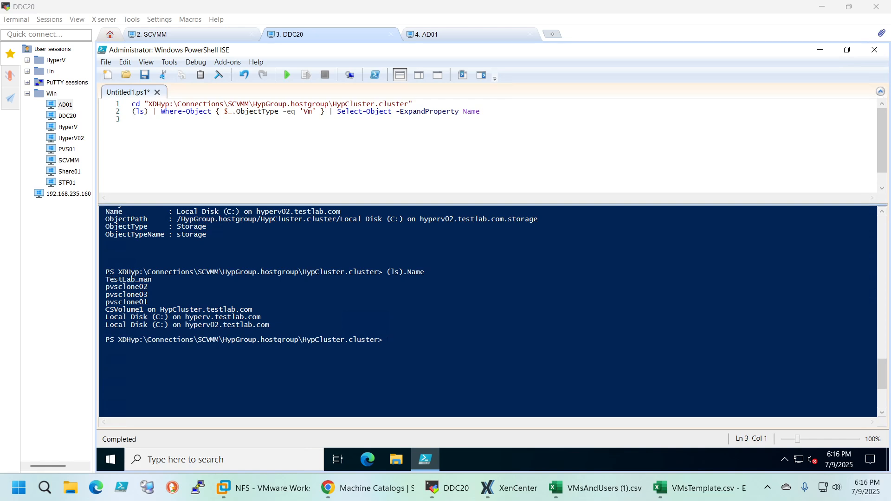
Highlight the $_.ObjectType -eq 'Vm' filter in script line 2 and compare it with the object types in the earlier ls output
{"action": "left_click_drag", "start_coordinate": [316, 111], "coordinate": [223, 111]}
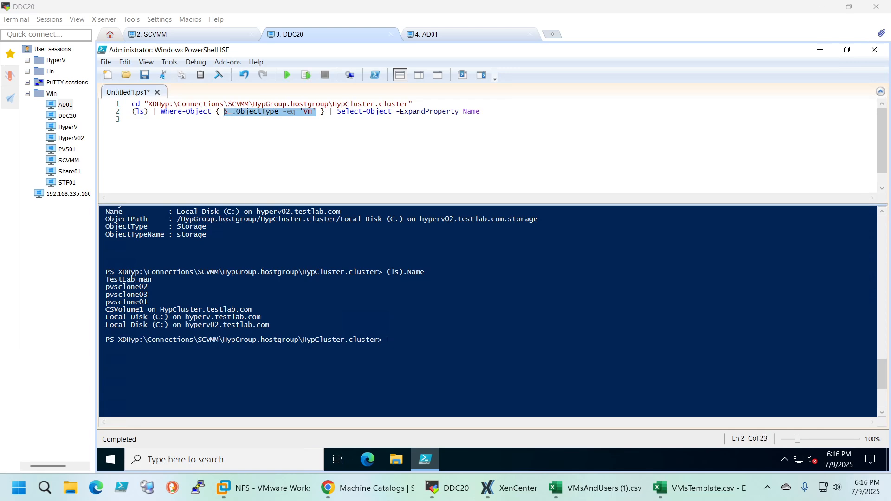
{"action": "left_click", "coordinate": [304, 111]}
{"action": "scroll", "coordinate": [487, 311], "scroll_direction": "up", "scroll_amount": 12}
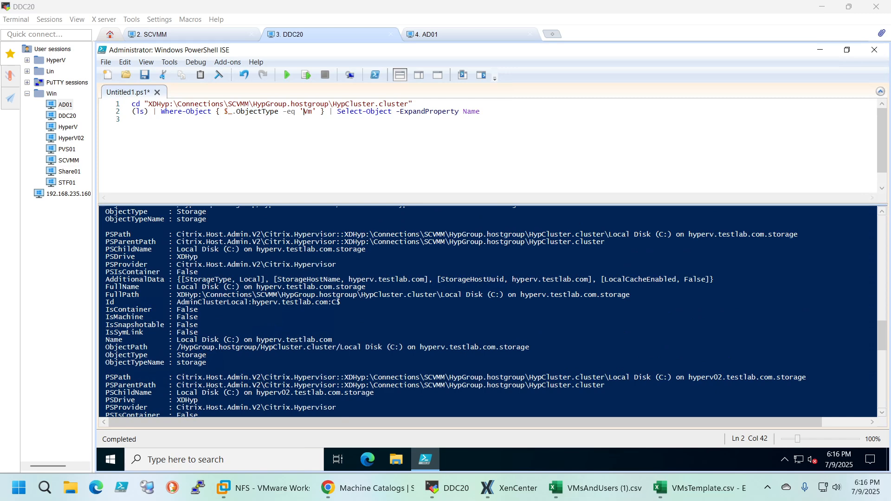
{"action": "left_click", "coordinate": [191, 356]}
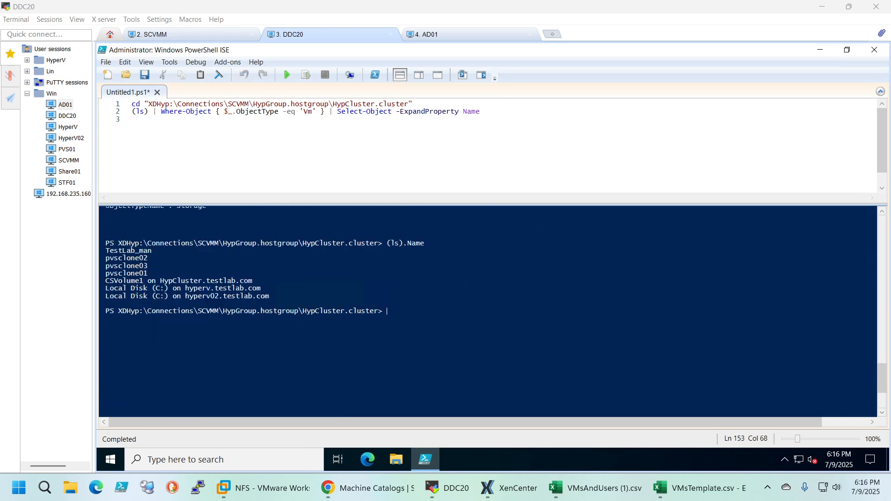
{"action": "scroll", "coordinate": [191, 357], "scroll_direction": "up", "scroll_amount": 8}
{"action": "scroll", "coordinate": [487, 310], "scroll_direction": "up", "scroll_amount": 12}
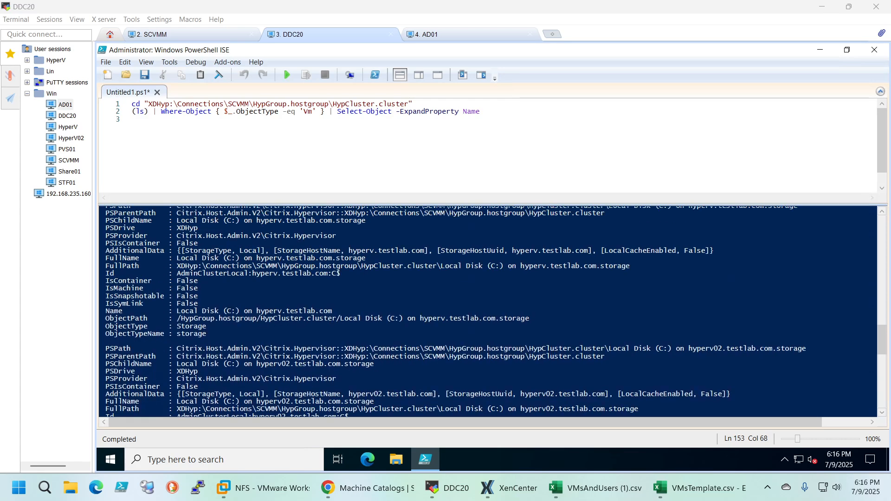
{"action": "scroll", "coordinate": [488, 310], "scroll_direction": "up", "scroll_amount": 2}
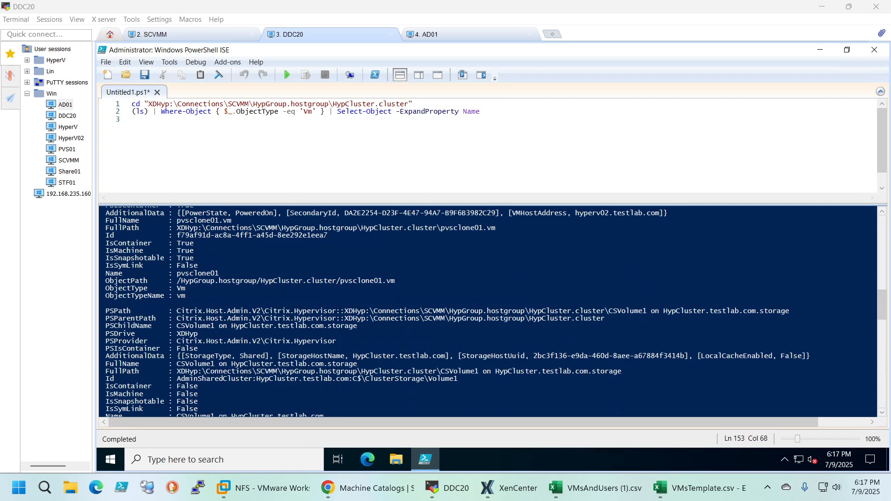
Clear the PowerShell console output with cls
{"action": "left_click", "coordinate": [481, 111]}
{"action": "scroll", "coordinate": [488, 311], "scroll_direction": "down", "scroll_amount": 15}
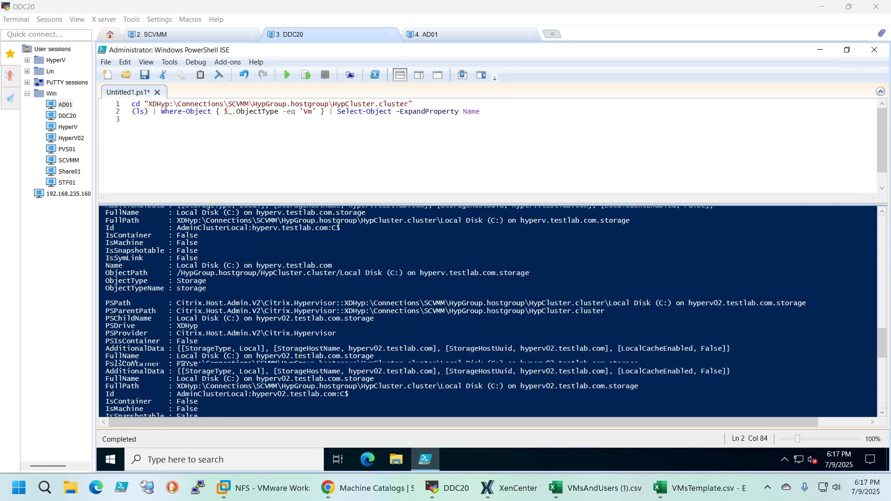
{"action": "left_click", "coordinate": [388, 288]}
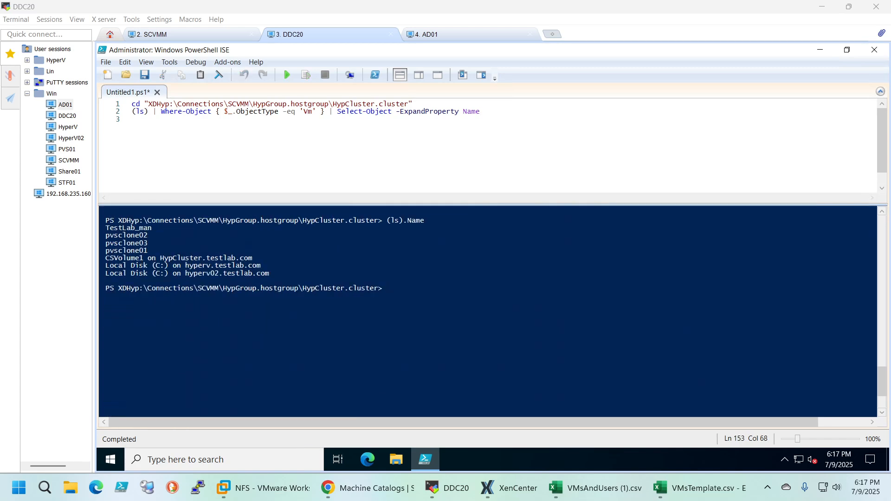
{"action": "type", "text": "cls"}
{"action": "key", "text": "Return"}
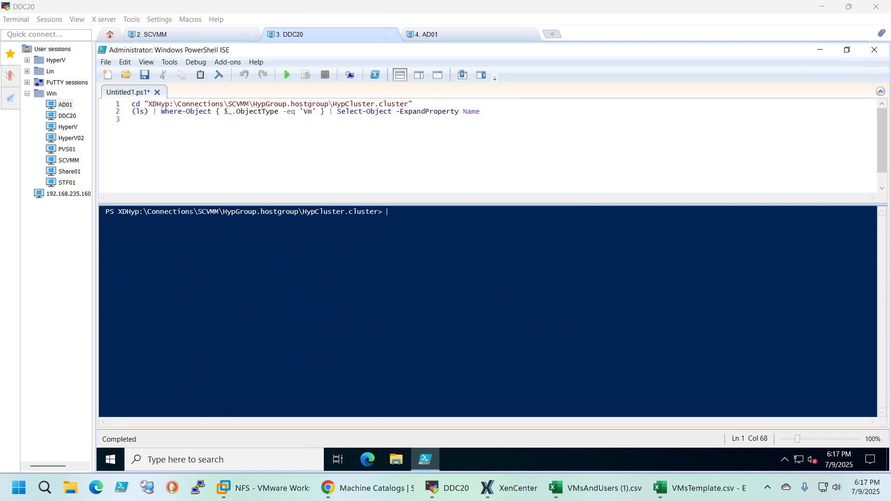
Run only script line 2 to list the VM names and highlight the machine names in its output
{"action": "left_click", "coordinate": [482, 112]}
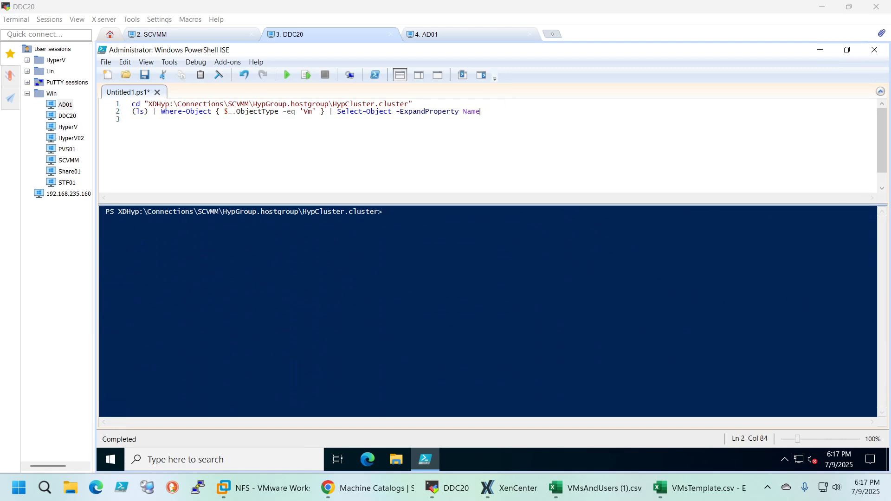
{"action": "left_click", "coordinate": [305, 75]}
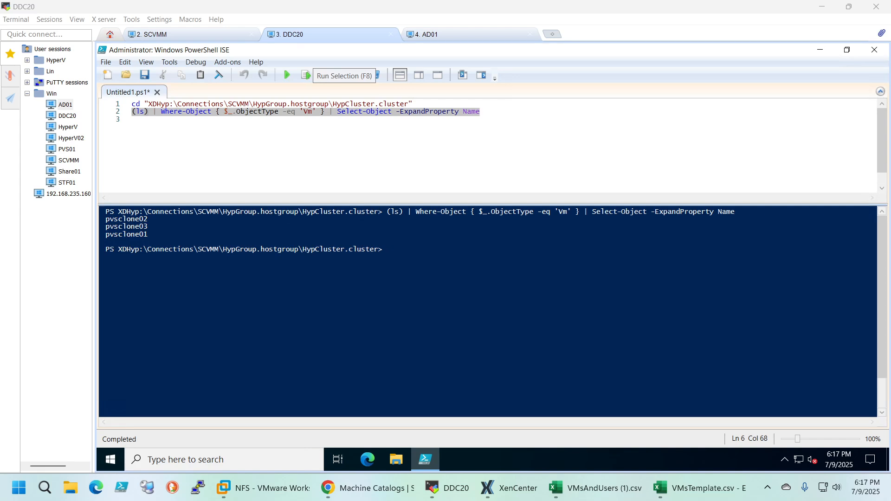
{"action": "left_click_drag", "start_coordinate": [148, 234], "coordinate": [106, 219]}
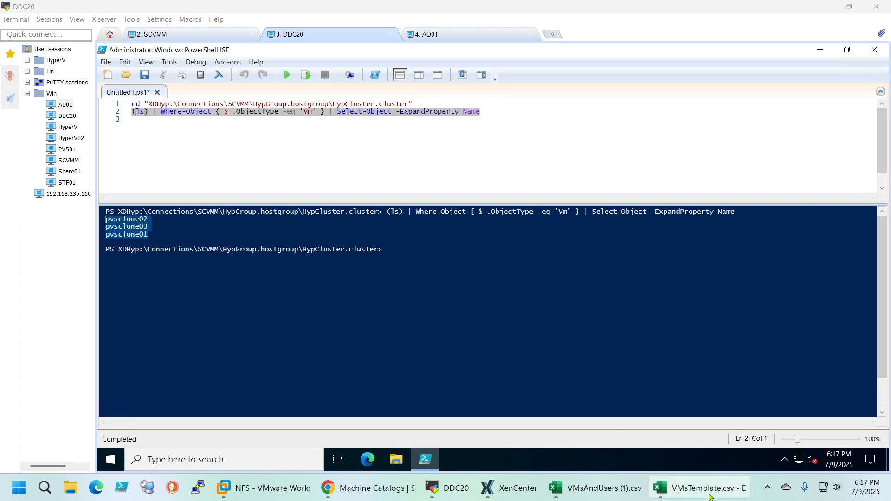
{"action": "mouse_move", "coordinate": [708, 491]}
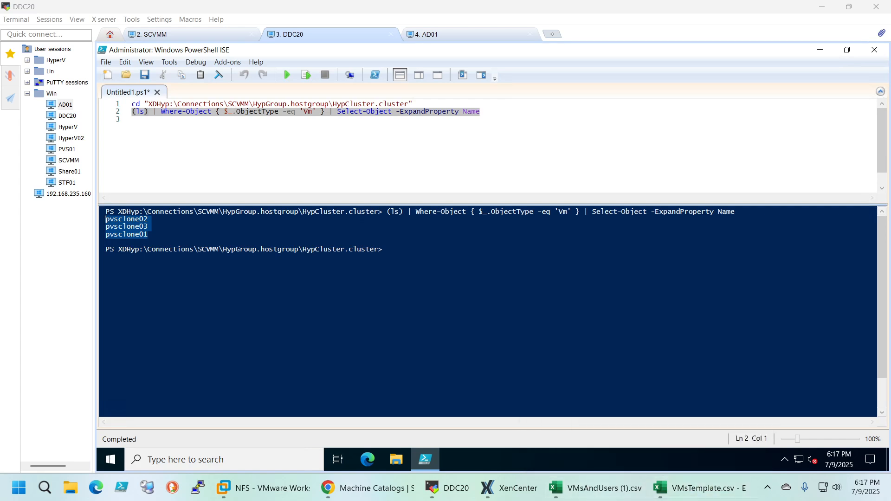
Deselect the output and switch to the Machine Catalogs page in Chrome
{"action": "left_click", "coordinate": [132, 120]}
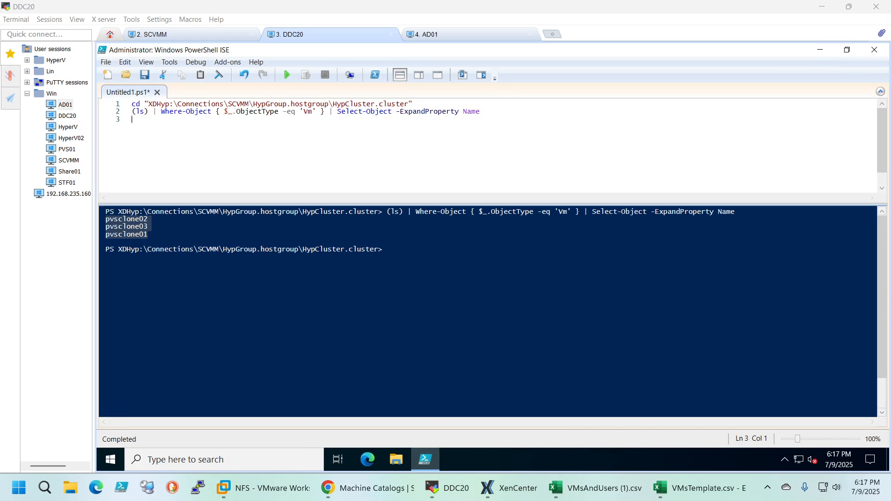
{"action": "left_click", "coordinate": [481, 112]}
{"action": "left_click", "coordinate": [387, 249]}
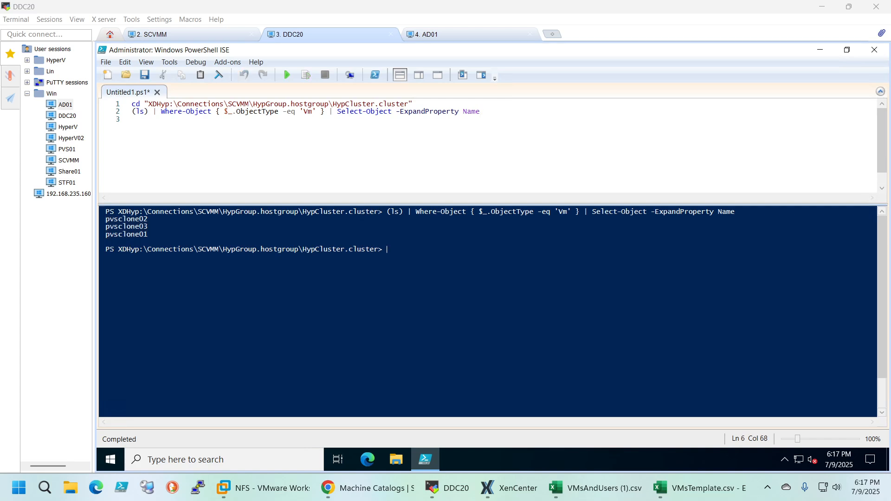
{"action": "mouse_move", "coordinate": [524, 492]}
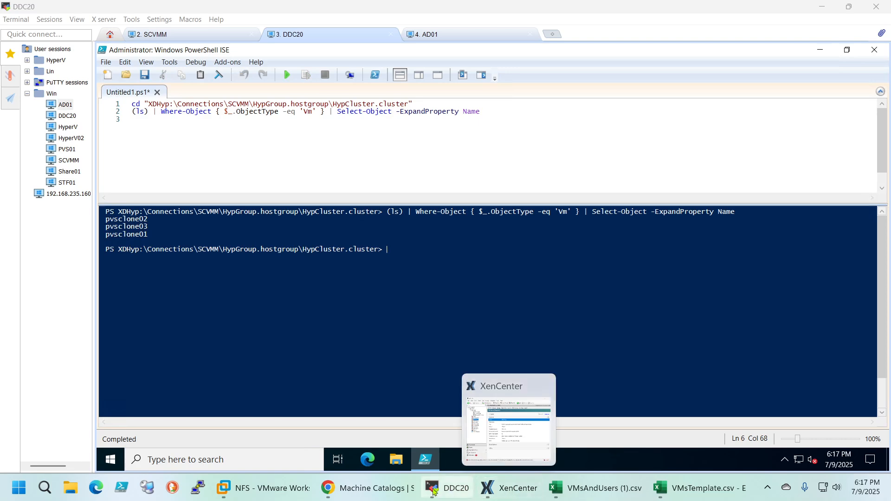
{"action": "left_click", "coordinate": [386, 486]}
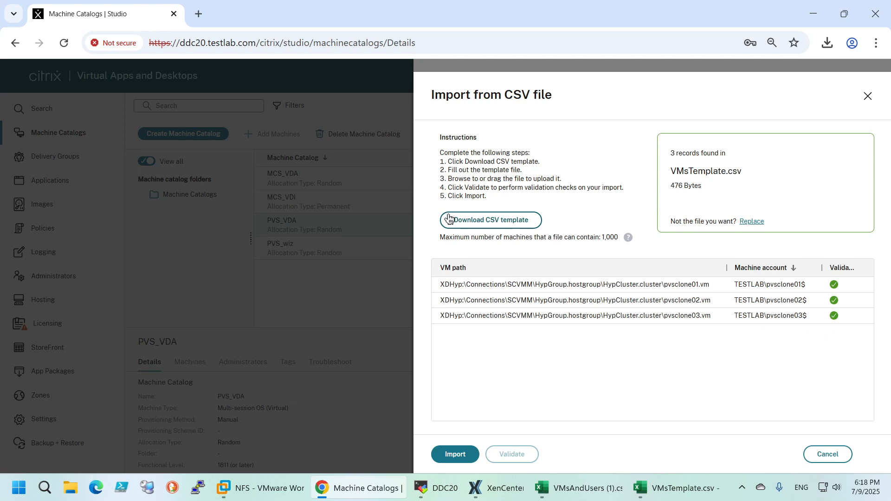
Import the validated VMsTemplate.csv machines for PVS_VDA as far as the summary, and cancel adding them
{"action": "left_click", "coordinate": [458, 452]}
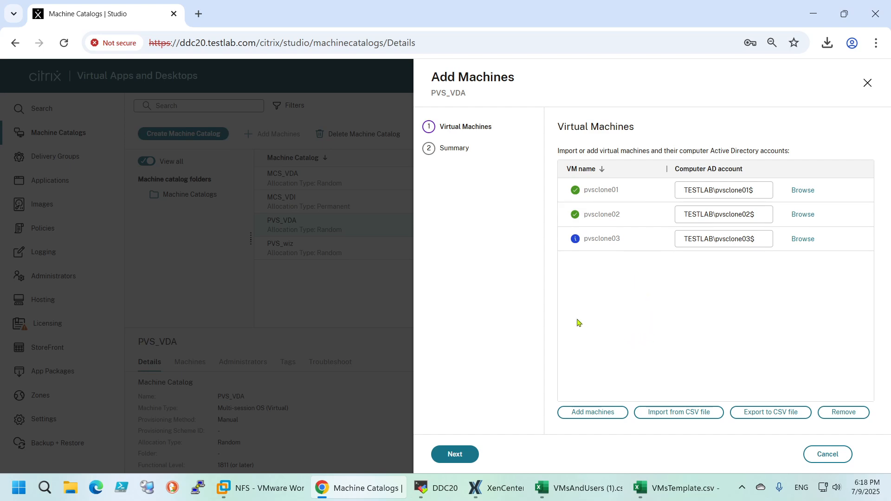
{"action": "left_click", "coordinate": [455, 455]}
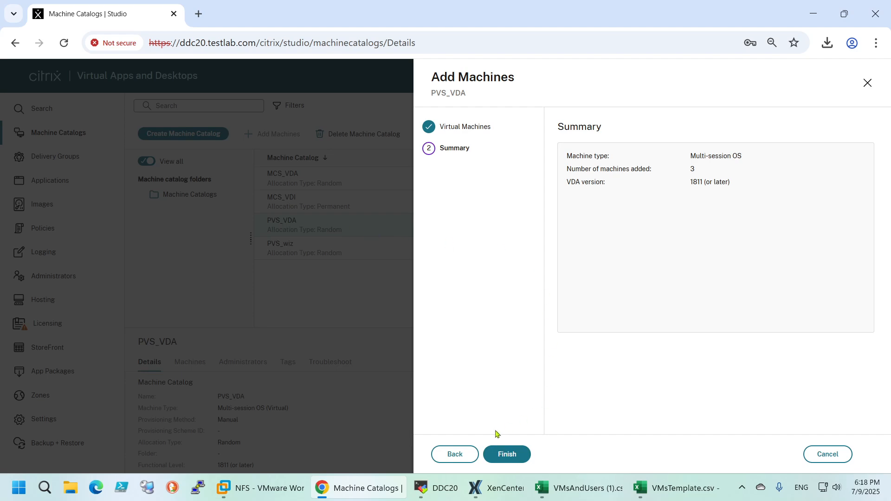
{"action": "left_click", "coordinate": [452, 454]}
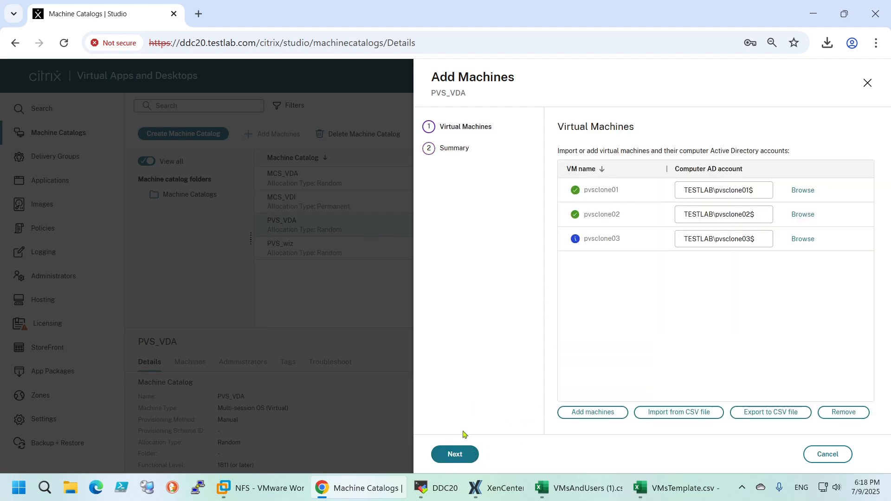
{"action": "left_click", "coordinate": [827, 454]}
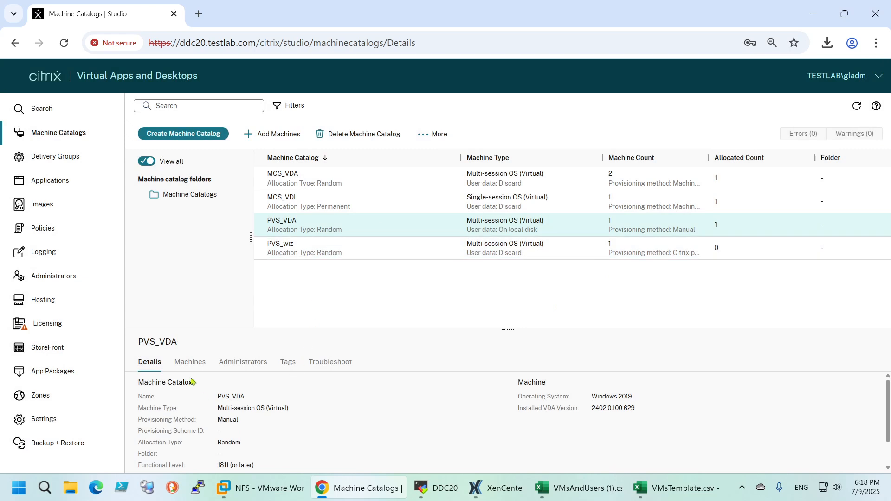
Review the details of the PVS_VDA catalog and show its list of machines
{"action": "scroll", "coordinate": [302, 379], "scroll_direction": "down", "scroll_amount": 2}
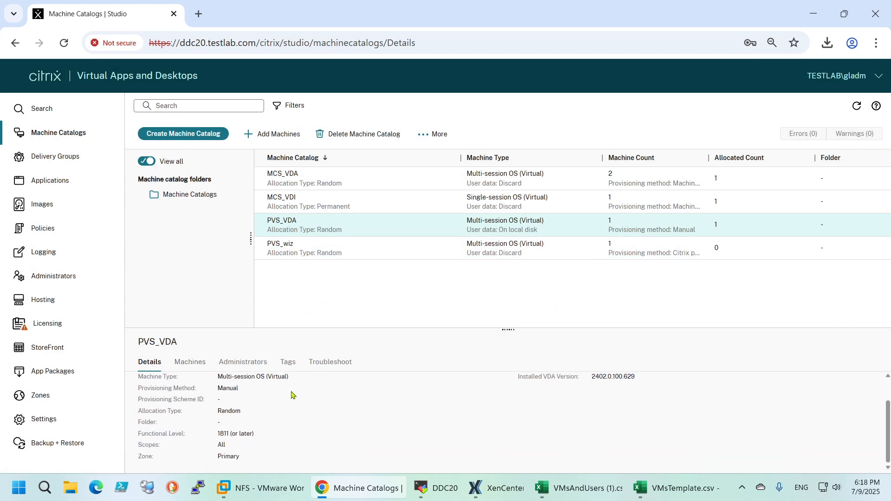
{"action": "left_click", "coordinate": [183, 363]}
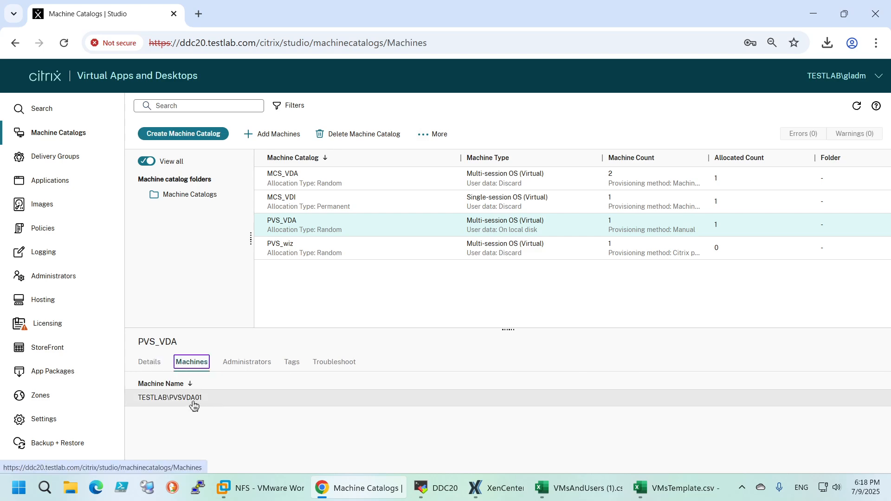
Start a new multi-session OS machine catalog with power-managed machines, deployed using Other service or technology
{"action": "left_click", "coordinate": [184, 135]}
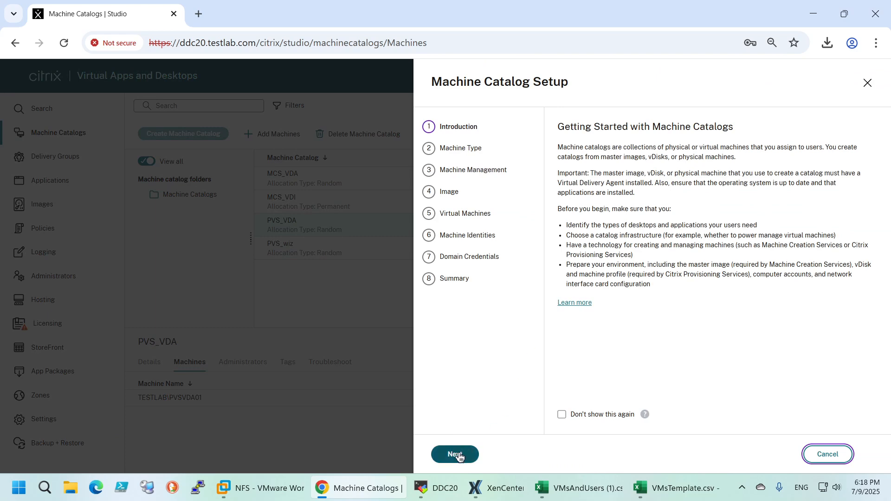
{"action": "left_click", "coordinate": [460, 457]}
{"action": "left_click", "coordinate": [510, 454]}
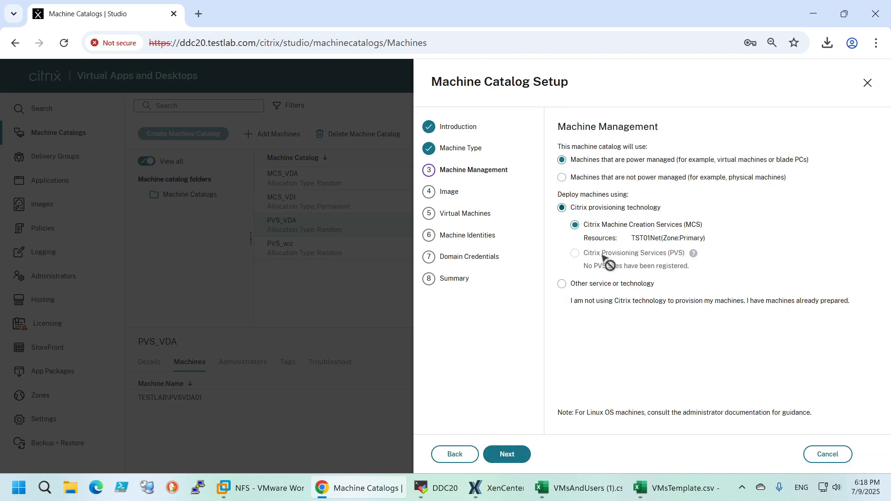
{"action": "left_click", "coordinate": [561, 284]}
{"action": "left_click", "coordinate": [516, 456]}
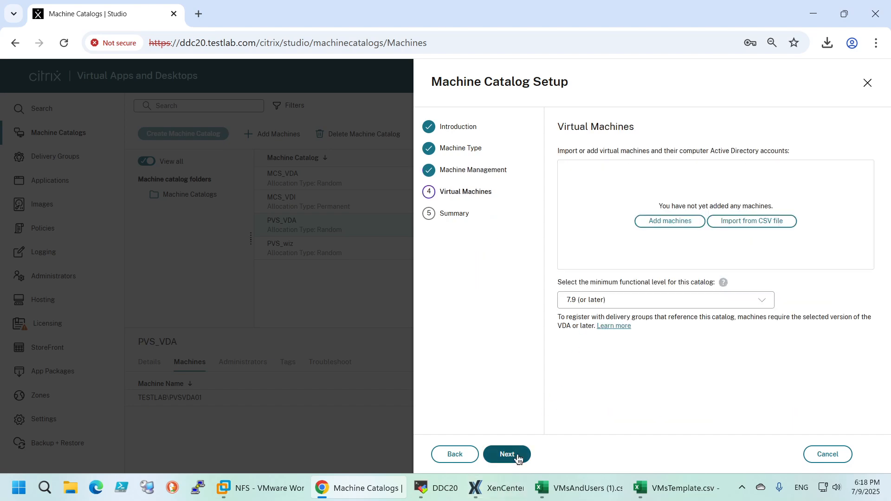
Load VMsTemplate.csv into the new catalog's CSV import, validate its records and import the machines
{"action": "left_click", "coordinate": [752, 223]}
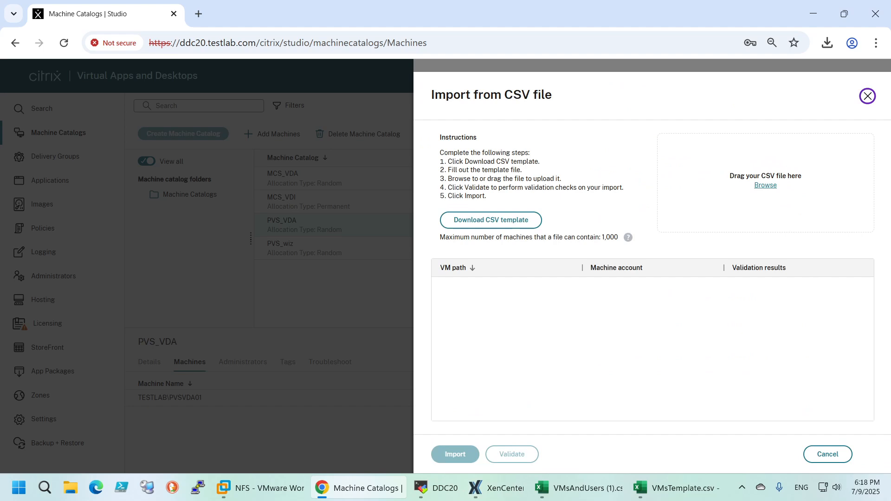
{"action": "left_click", "coordinate": [765, 185]}
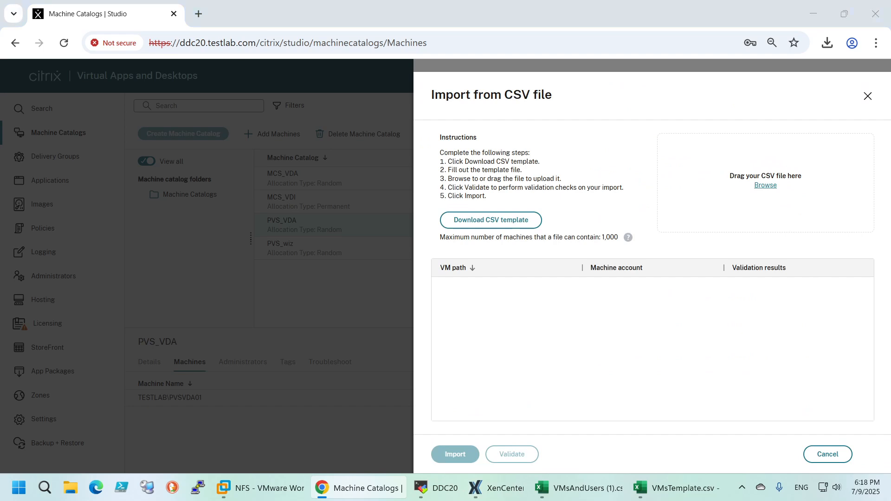
{"action": "left_click_drag", "start_coordinate": [632, 284], "coordinate": [791, 221]}
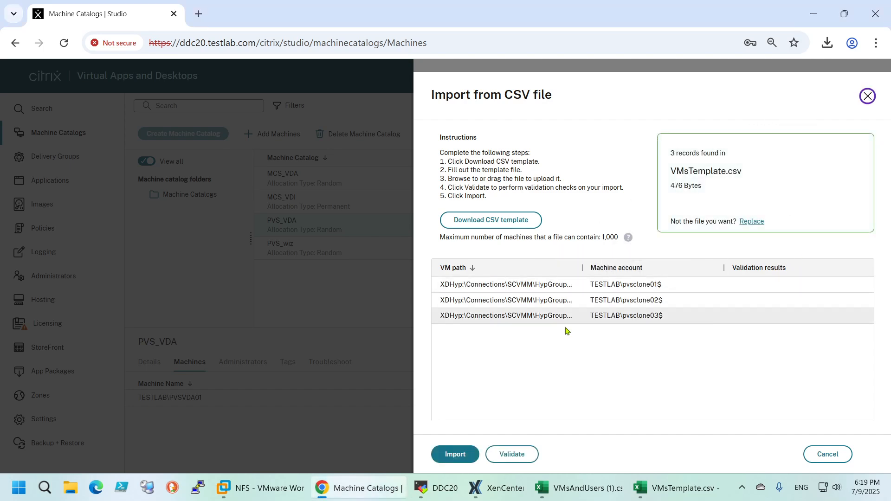
{"action": "left_click", "coordinate": [516, 457]}
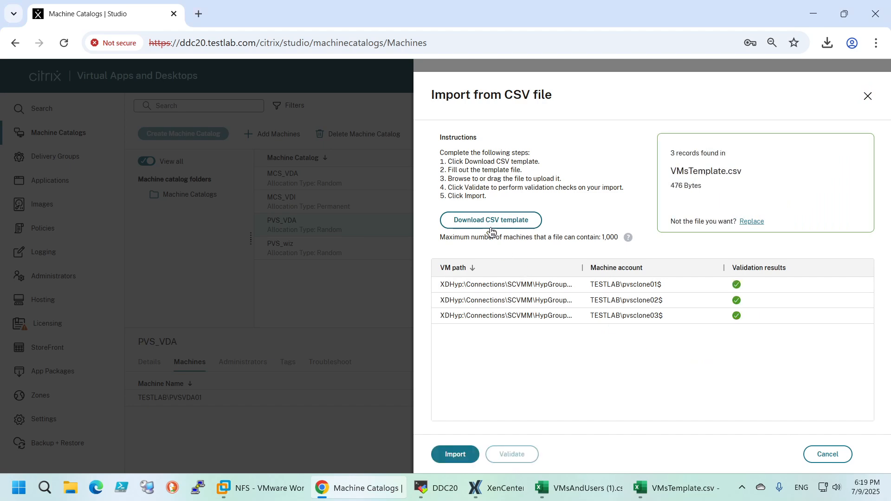
{"action": "left_click", "coordinate": [466, 456]}
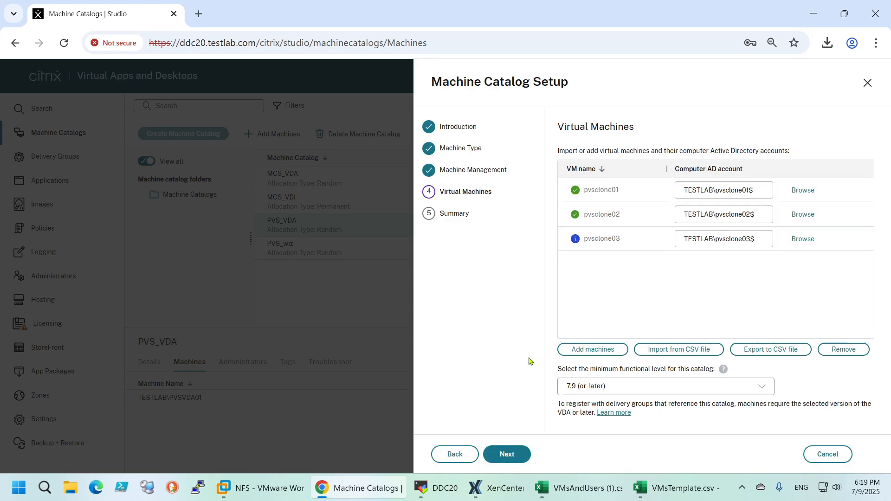
Set the catalog's minimum functional level to 1811 (or later)
{"action": "left_click", "coordinate": [584, 386]}
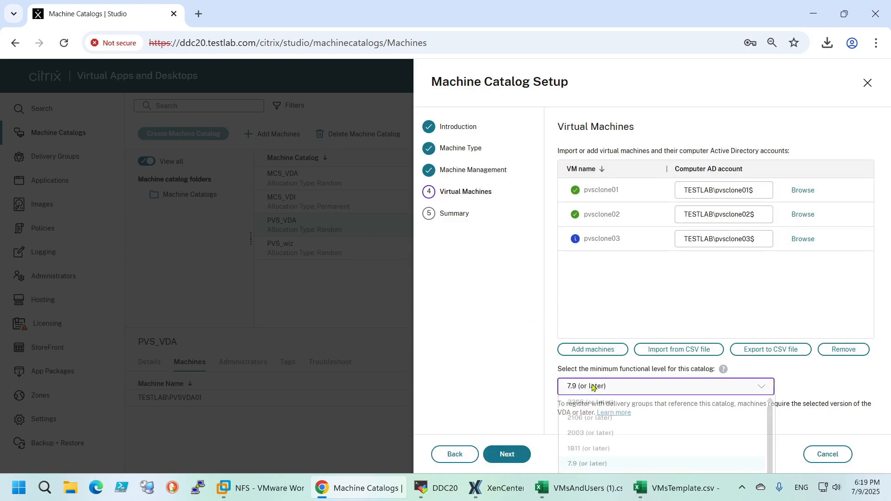
{"action": "scroll", "coordinate": [608, 432], "scroll_direction": "down", "scroll_amount": 5}
{"action": "scroll", "coordinate": [609, 445], "scroll_direction": "up", "scroll_amount": 3}
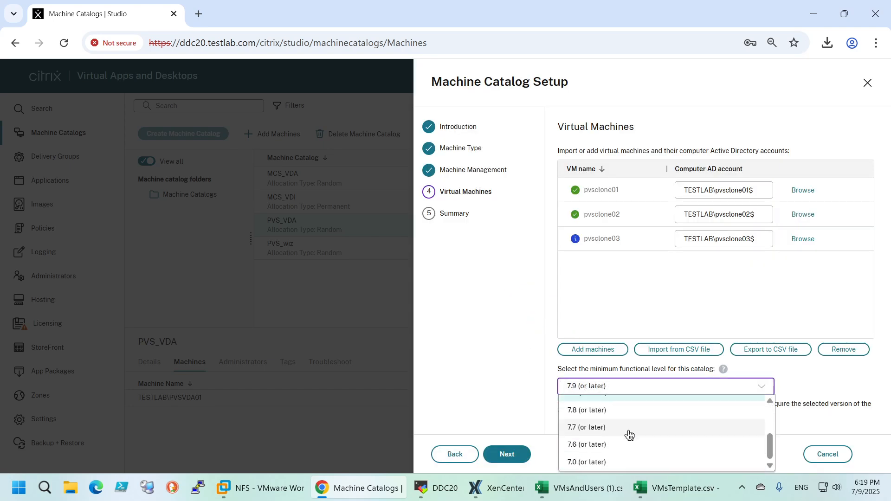
{"action": "left_click", "coordinate": [598, 443]}
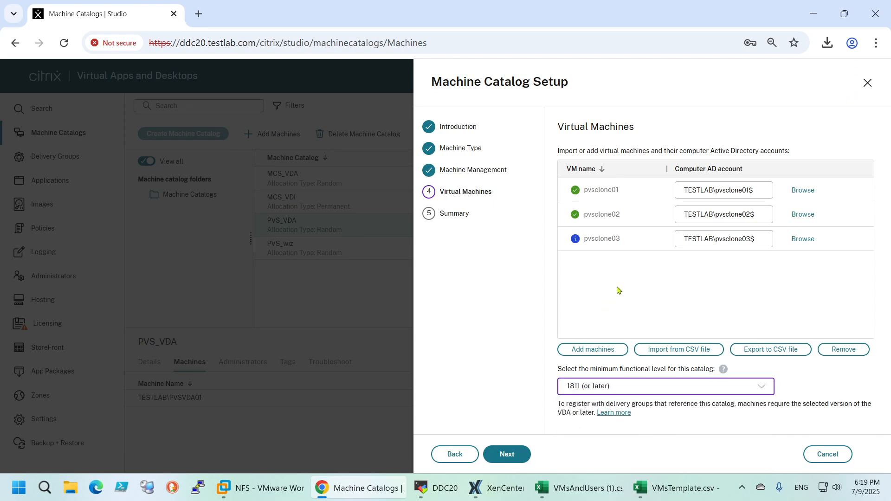
Name the new machine catalog PVS_HyperV on the summary page and finish creating it
{"action": "left_click", "coordinate": [526, 457]}
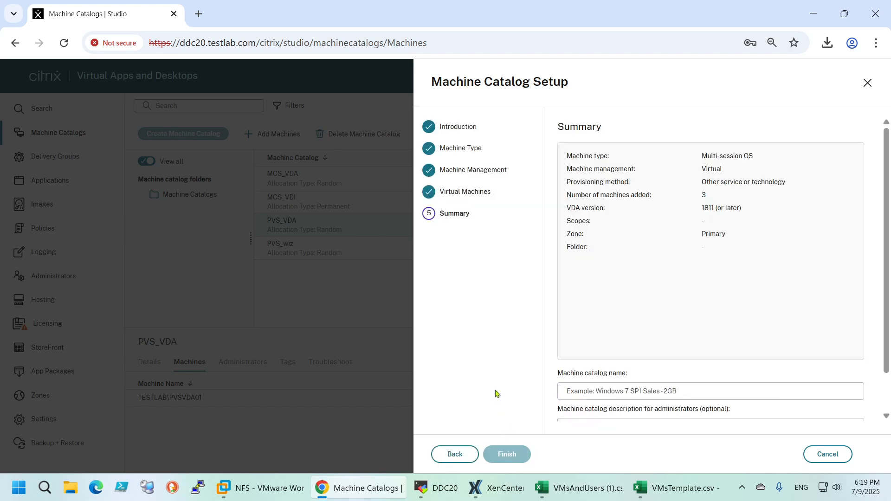
{"action": "left_click", "coordinate": [571, 391]}
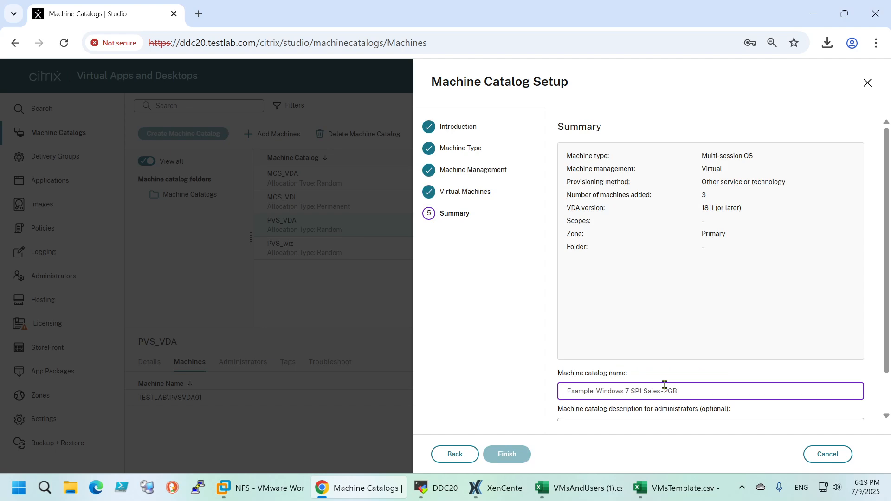
{"action": "type", "text": "PVS_HyperV"}
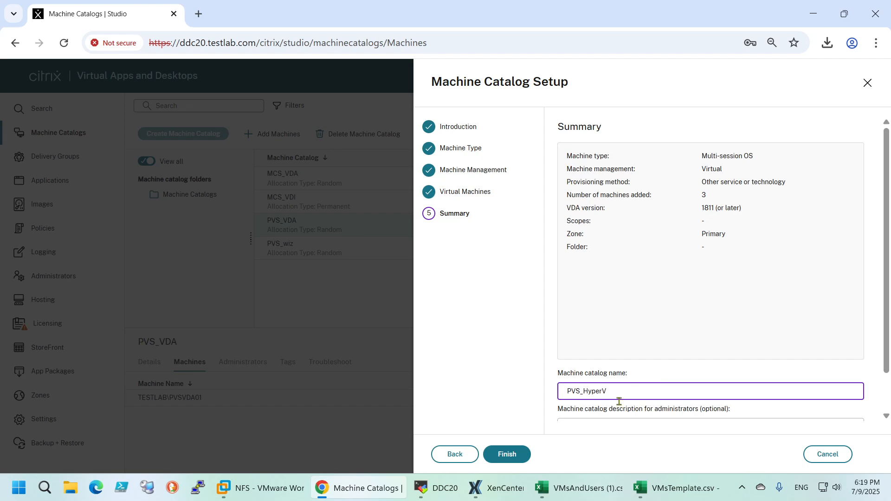
{"action": "scroll", "coordinate": [874, 327], "scroll_direction": "down", "scroll_amount": 2}
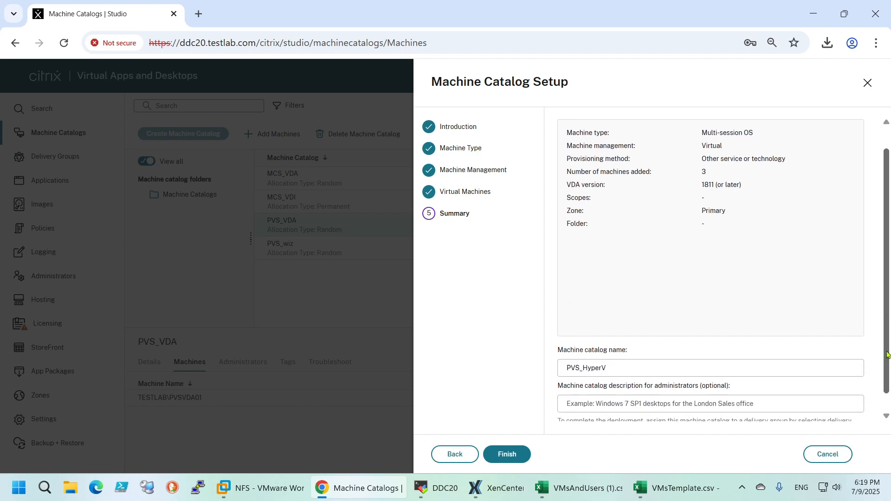
{"action": "left_click", "coordinate": [521, 458]}
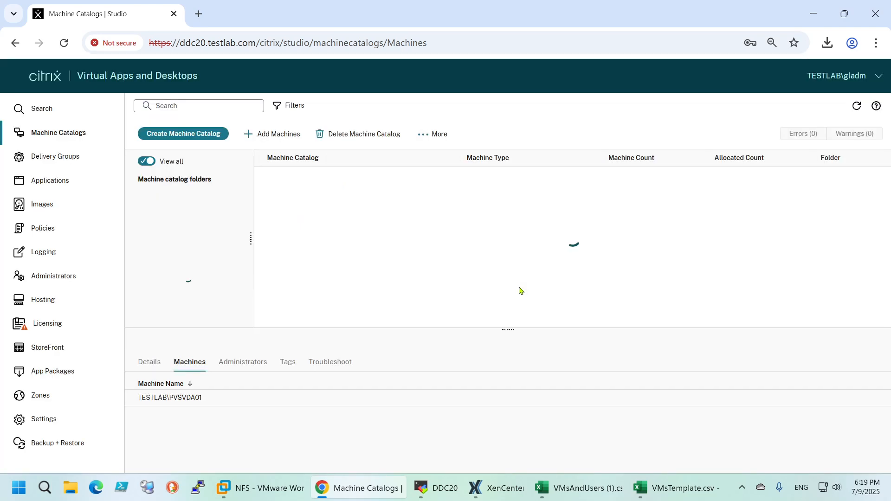
Select the PVS_HyperV catalog and open its machines to view their power and registration states
{"action": "left_click", "coordinate": [382, 235]}
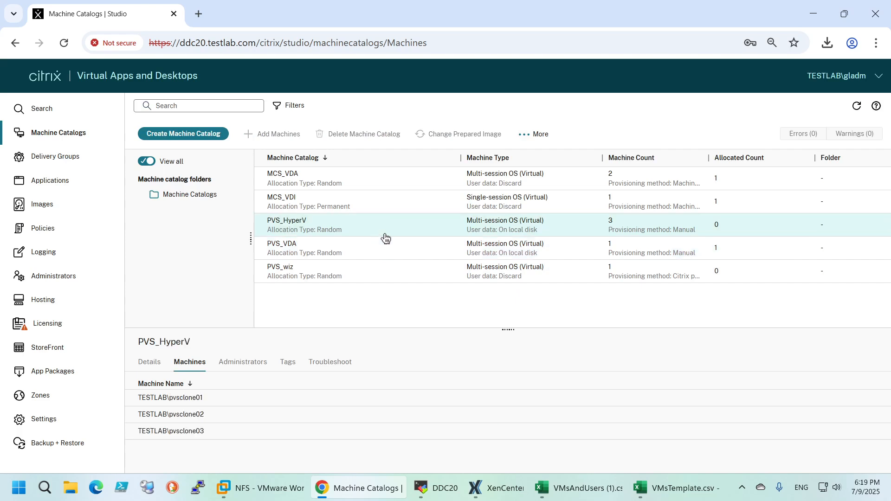
{"action": "double_click", "coordinate": [337, 227]}
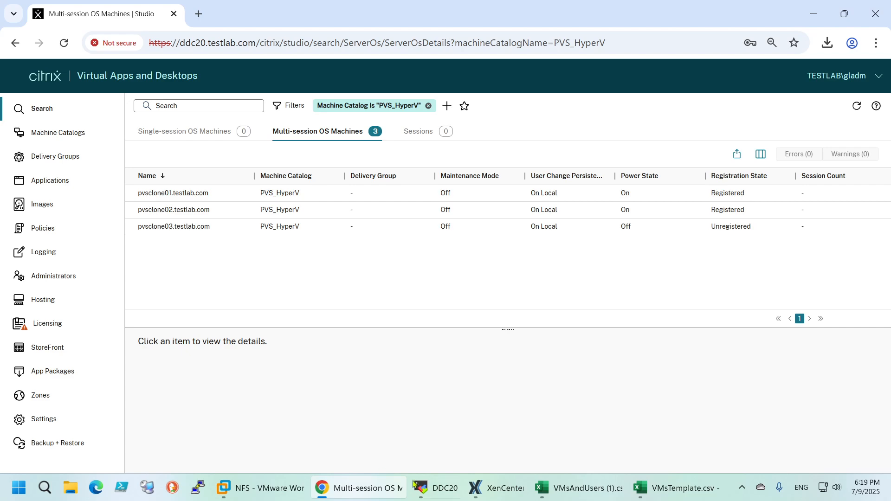
Switch to the SCVMM session to check the status of the pvsclone virtual machines, and return to Citrix Studio in the browser
{"action": "mouse_move", "coordinate": [259, 496]}
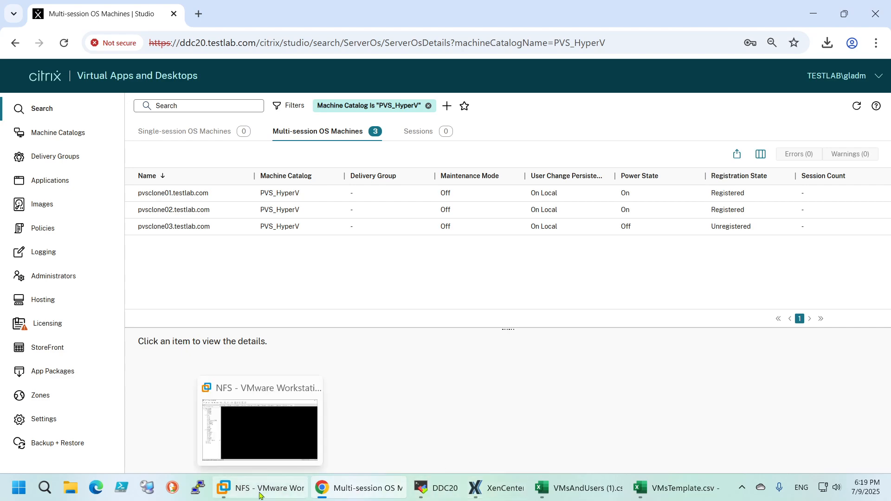
{"action": "left_click", "coordinate": [436, 488]}
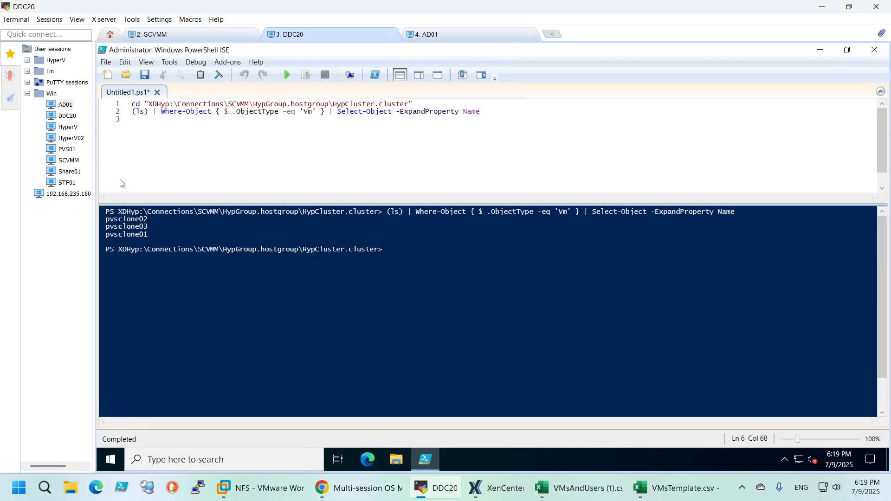
{"action": "left_click", "coordinate": [186, 34]}
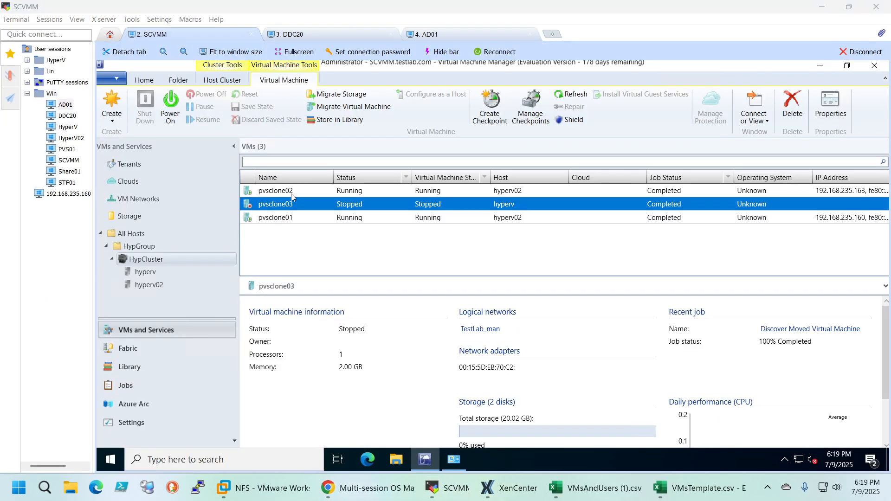
{"action": "left_click", "coordinate": [291, 223]}
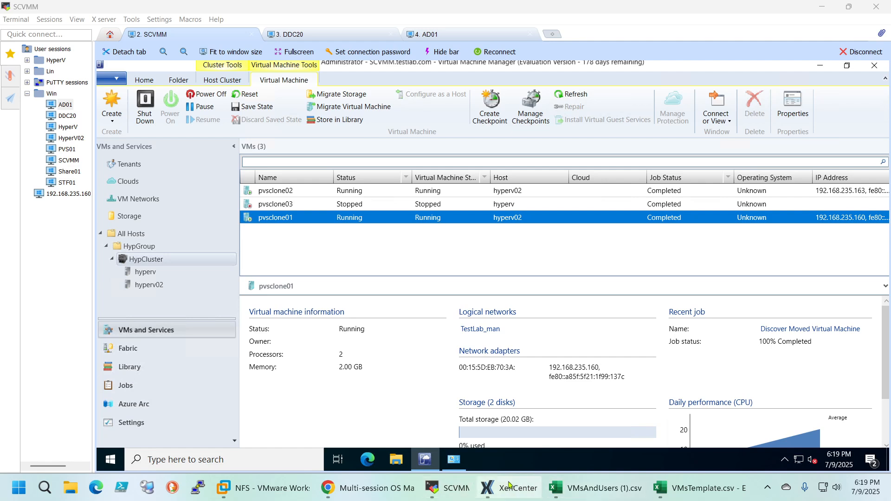
{"action": "mouse_move", "coordinate": [509, 497]}
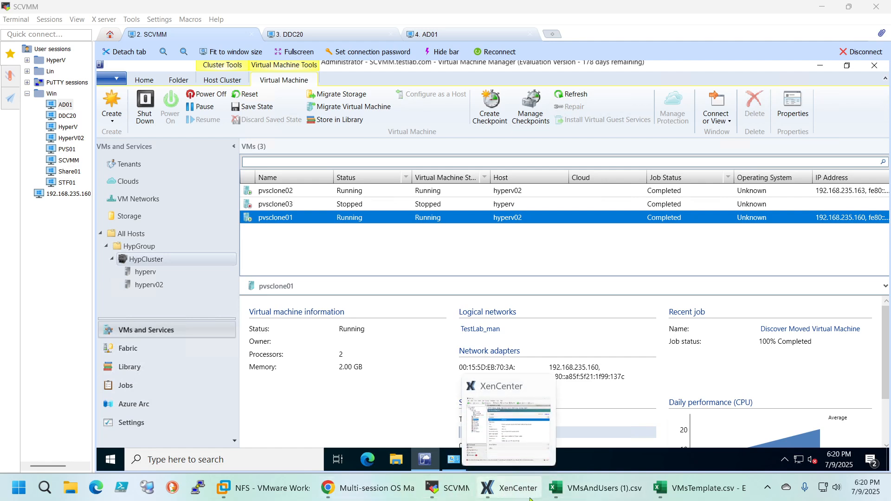
{"action": "left_click", "coordinate": [367, 487]}
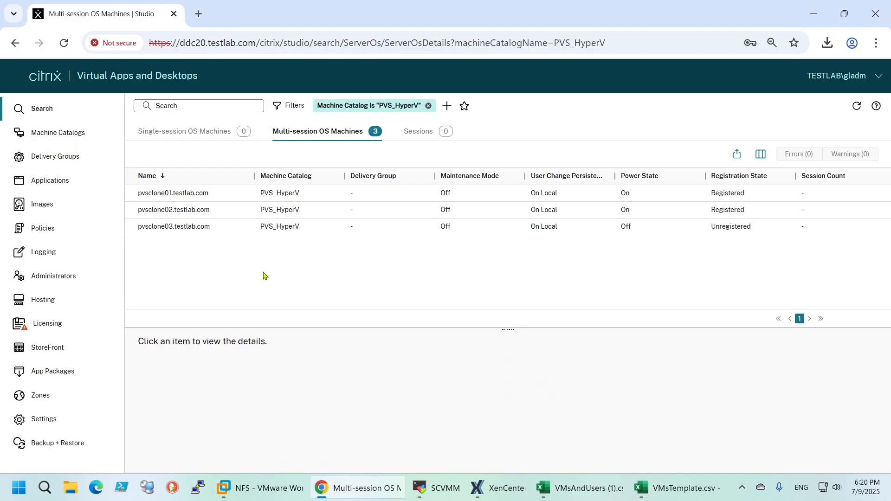
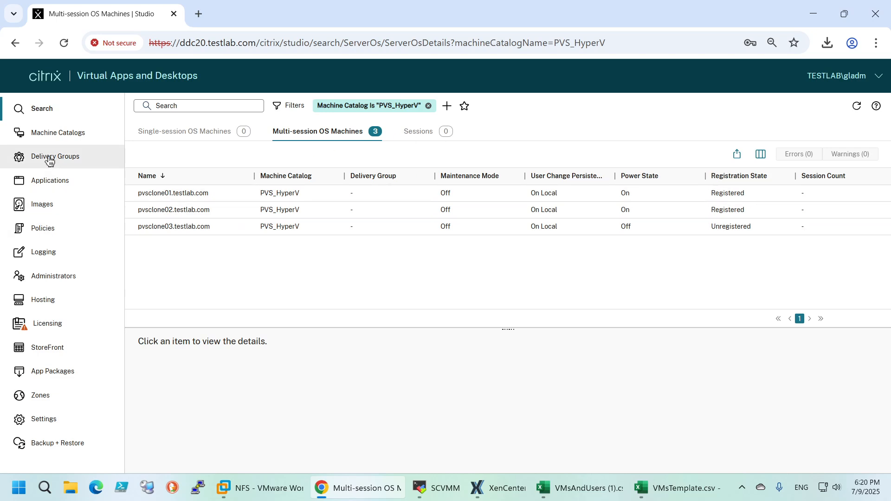
View the list of delivery groups and return to the machine catalogs overview
{"action": "left_click", "coordinate": [48, 160]}
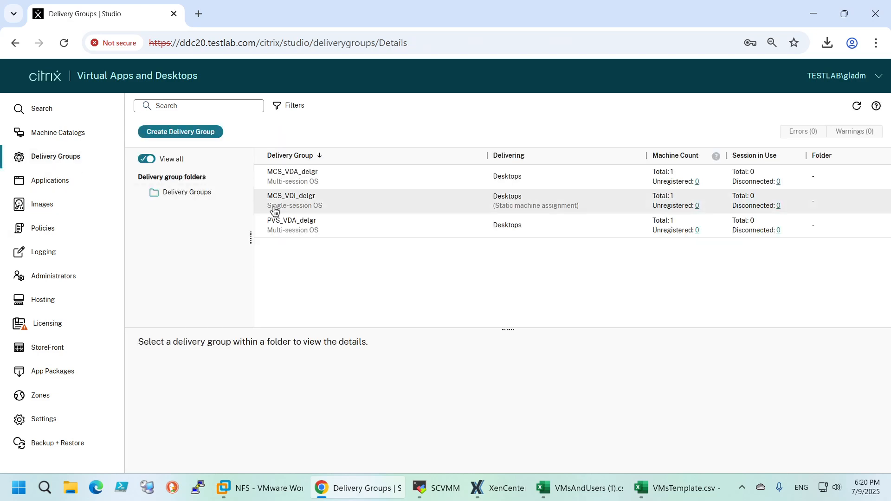
{"action": "left_click", "coordinate": [44, 139]}
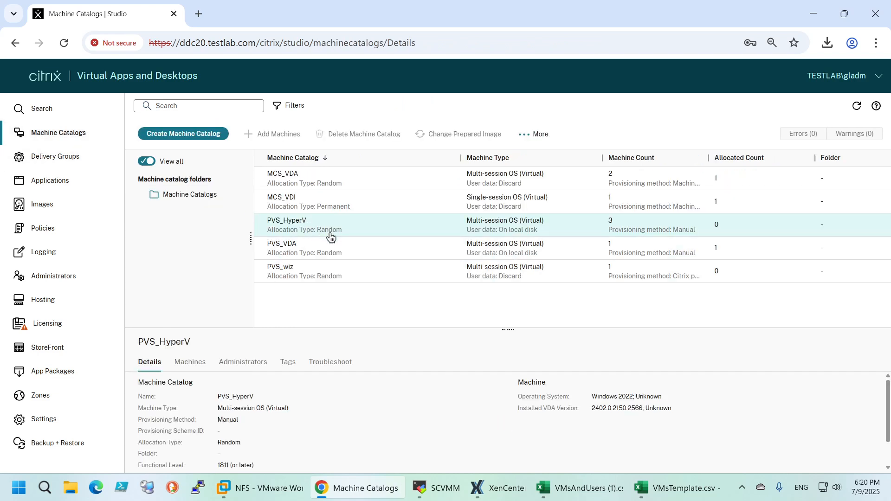